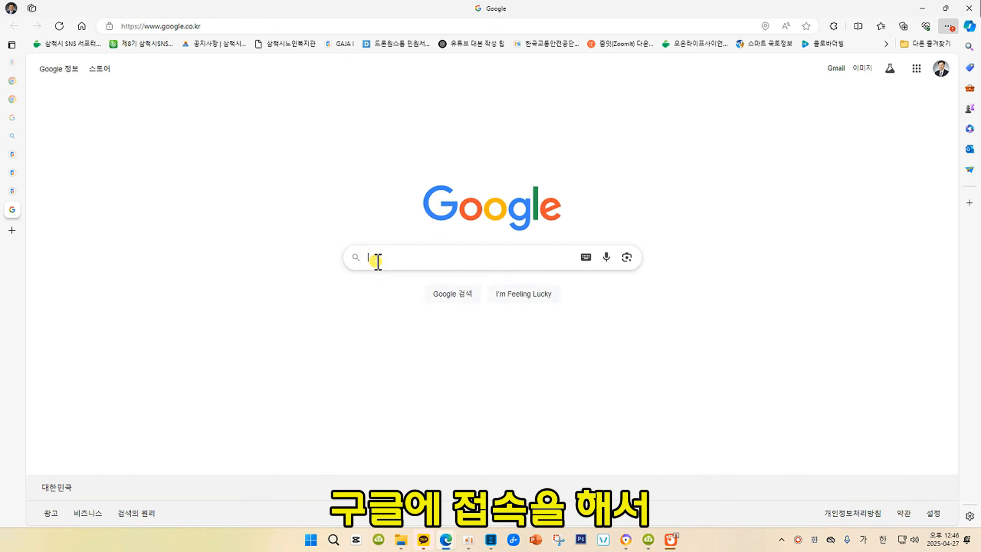
Search Google for 챗gpt and open the ChatGPT site.
left_click(377, 262)
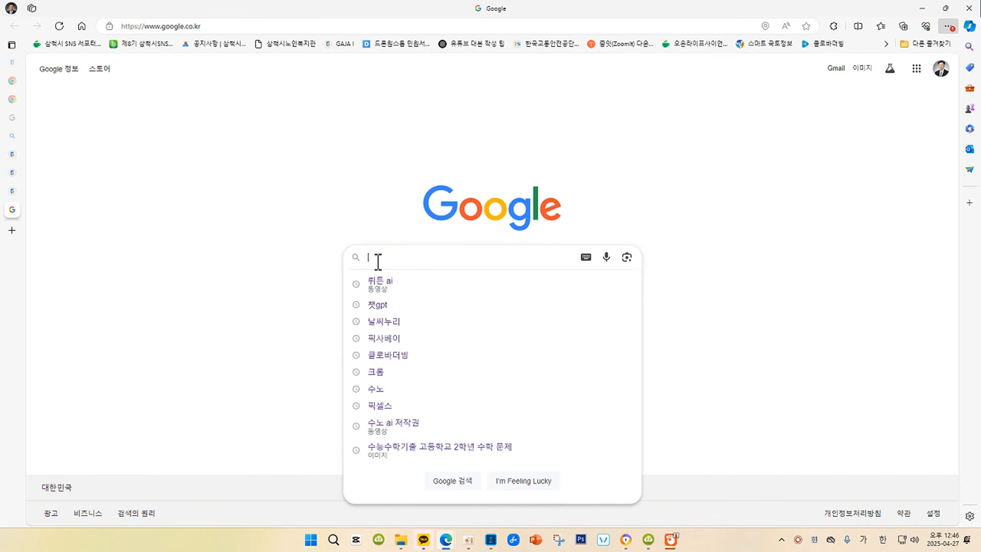
left_click(373, 304)
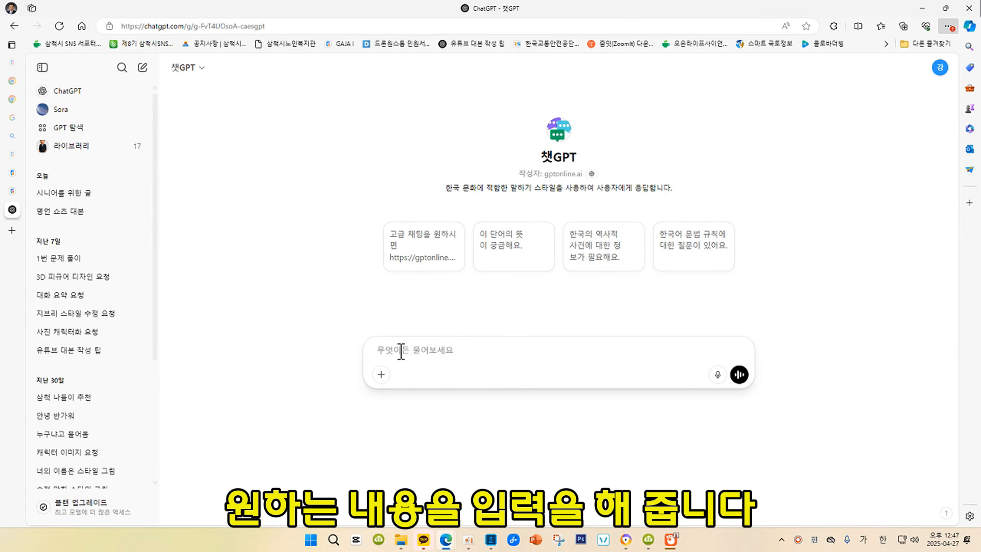
Ask ChatGPT "시니어들에게 들려주는 감성적인 좋은 글을 200자로 작성해줘".
type("시니어들에게  들려주는 좋은 글을 500자로 작성해줘")
left_click(381, 350)
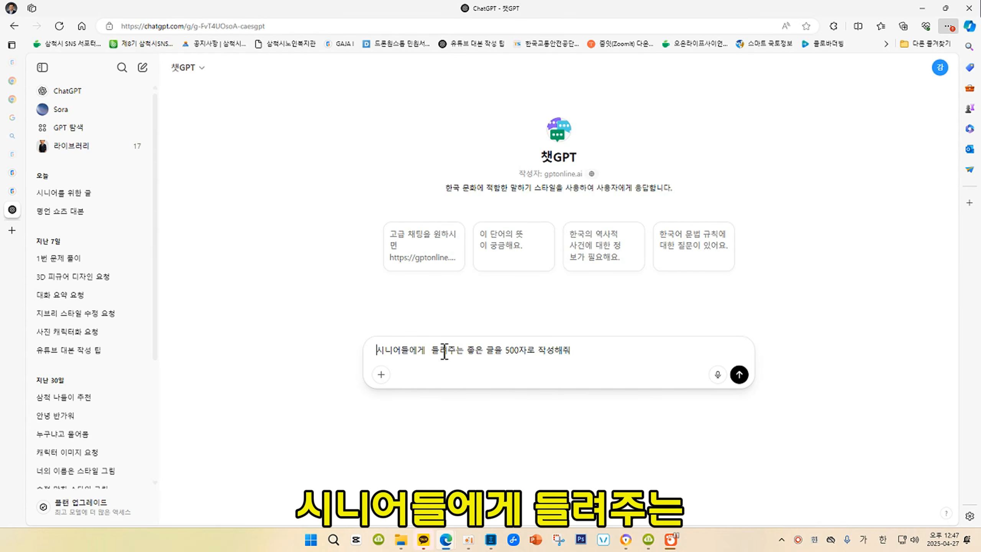
left_click(468, 352)
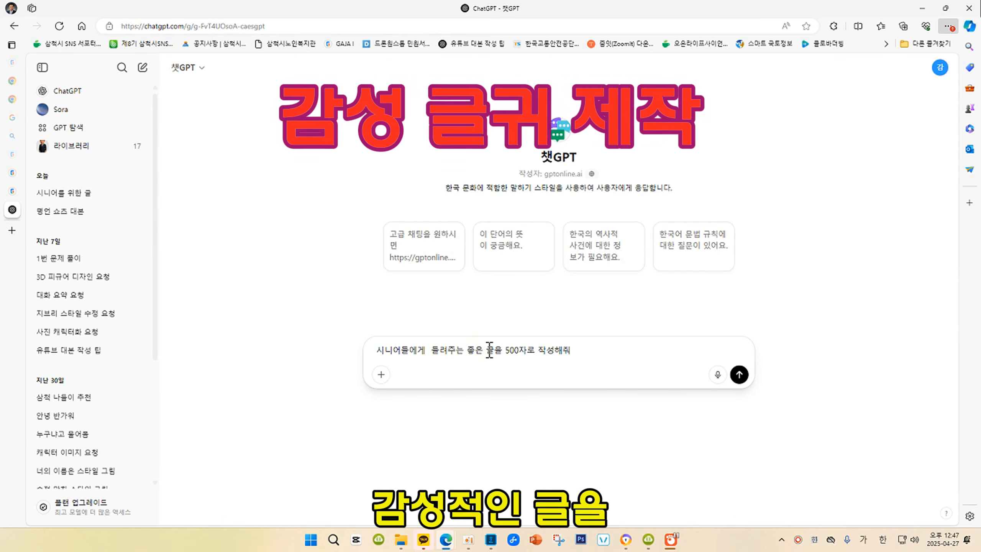
type("감서성적인")
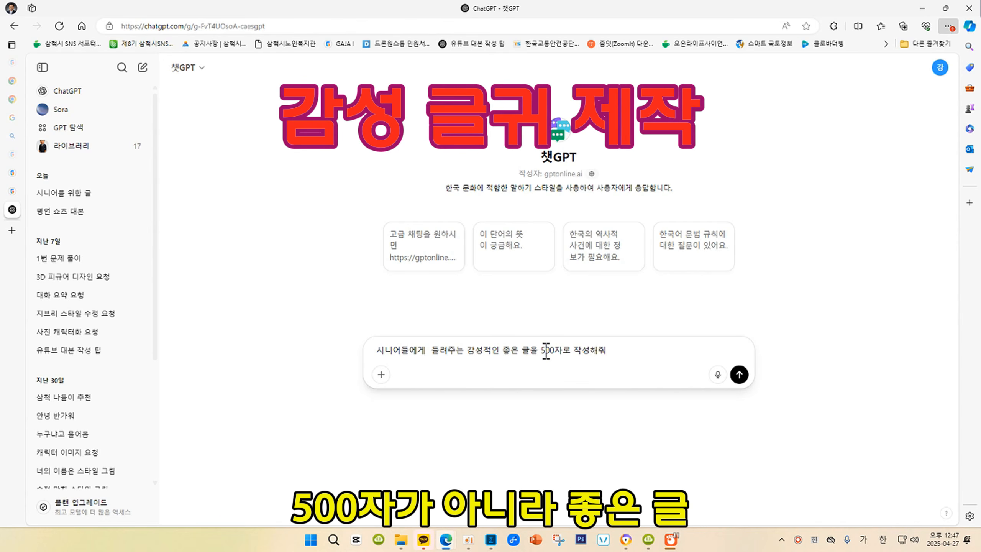
left_click_drag(541, 351, 545, 352)
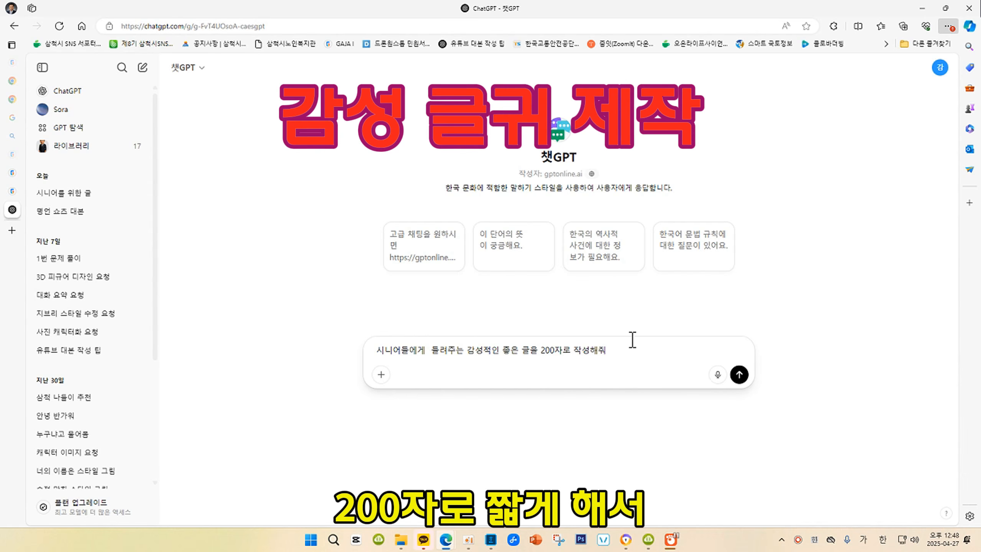
left_click(739, 375)
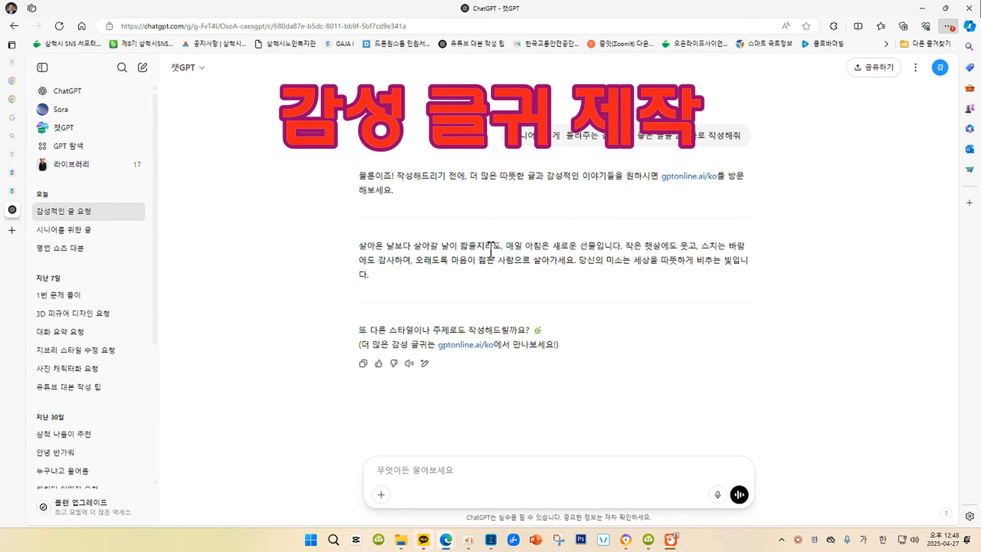
Send the follow-up request "300자 글로 작성해줘" in the same chat.
left_click(411, 470)
type("300자 글로 작성해줘")
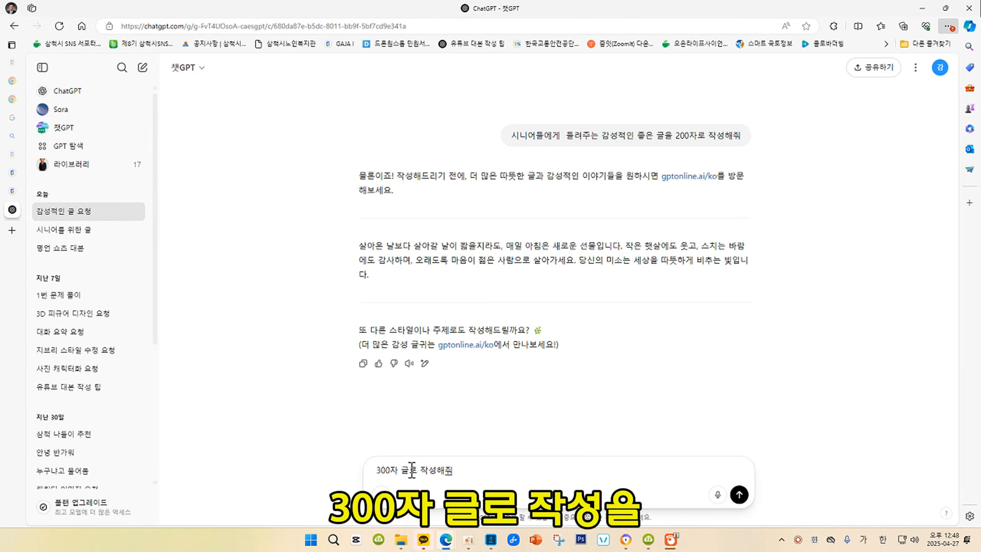
key("Return")
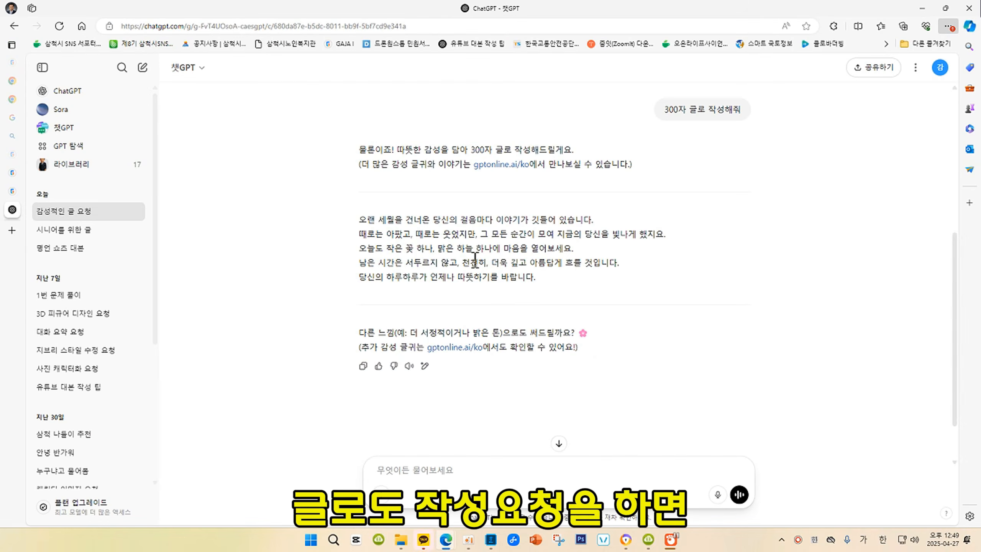
Copy the five-line passage from the 300-character reply, without the introduction and closing question.
left_click_drag(359, 220, 550, 282)
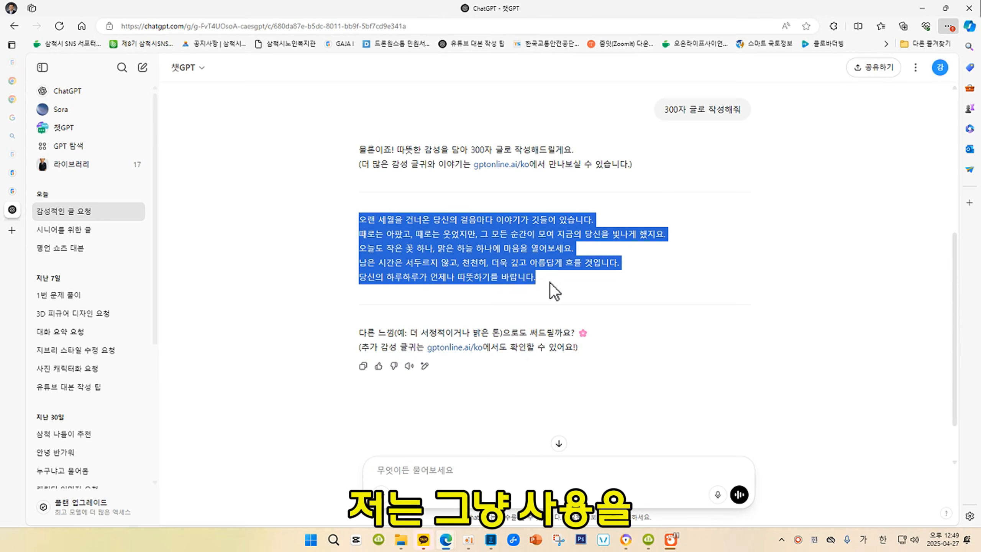
right_click(489, 229)
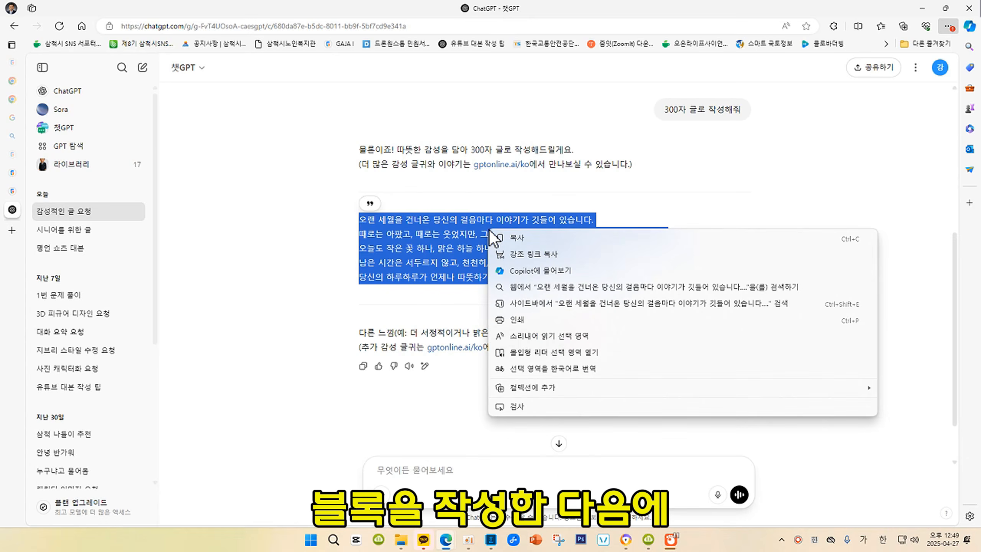
left_click(521, 241)
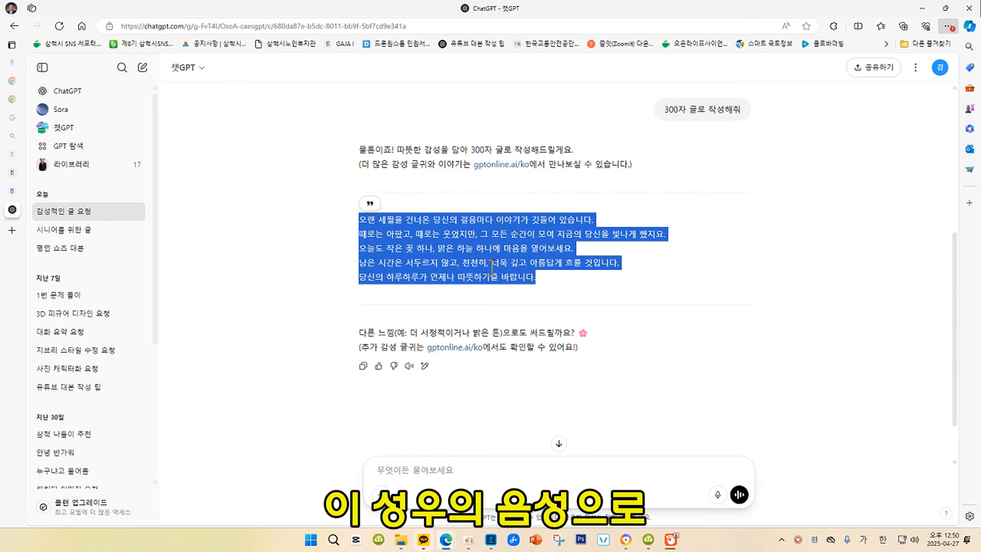
Switch to the other browser window showing the CLOVA Dubbing help page and go to the Naver home page.
mouse_move(440, 541)
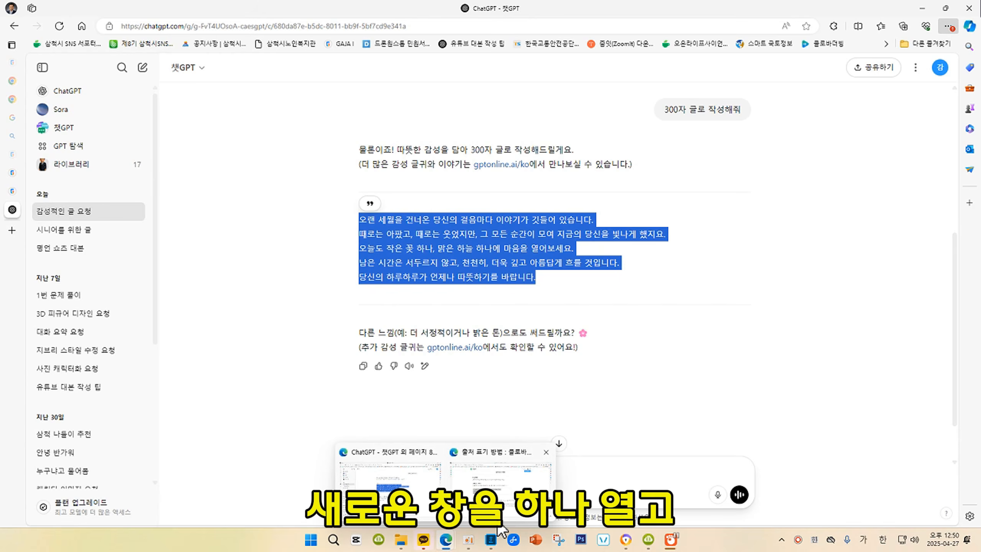
left_click(514, 516)
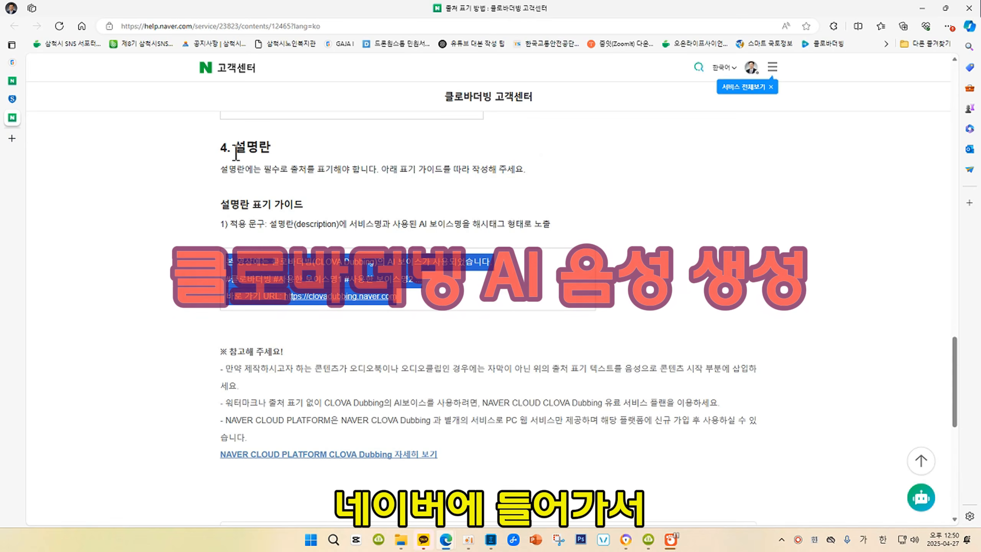
left_click(206, 68)
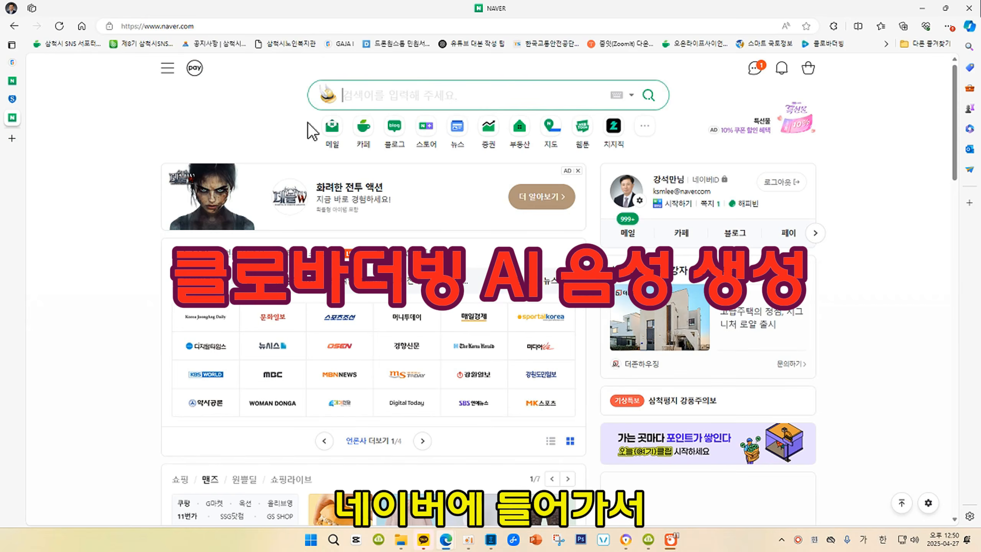
Search Naver for 클로바더빙 and open the CLOVA Dubbing site from the results.
left_click(357, 96)
type("클로")
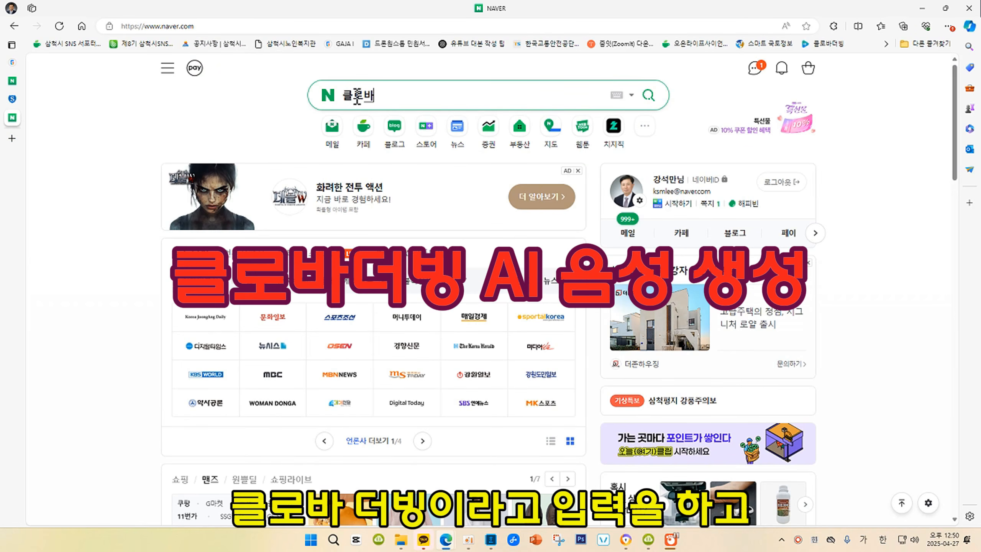
type("바더")
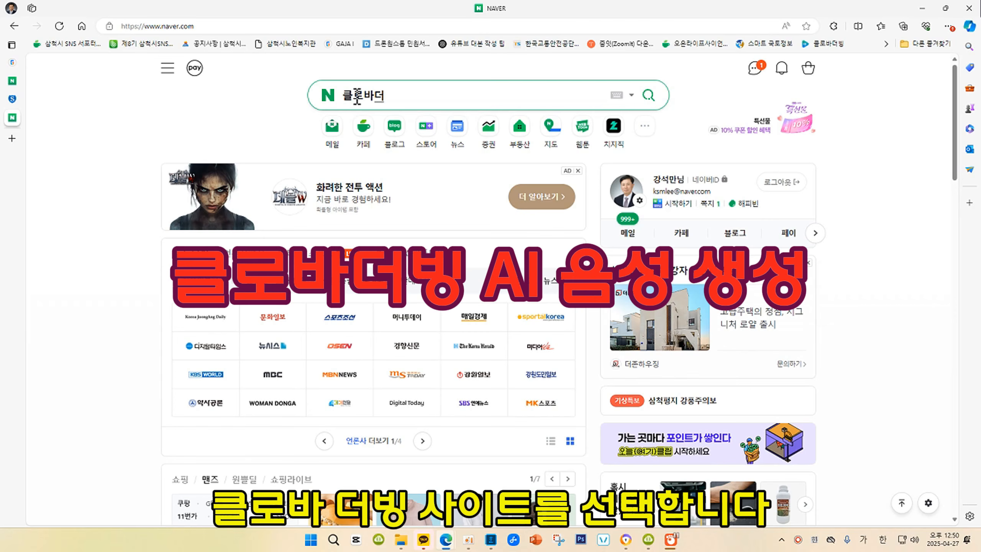
type("비")
key("Return")
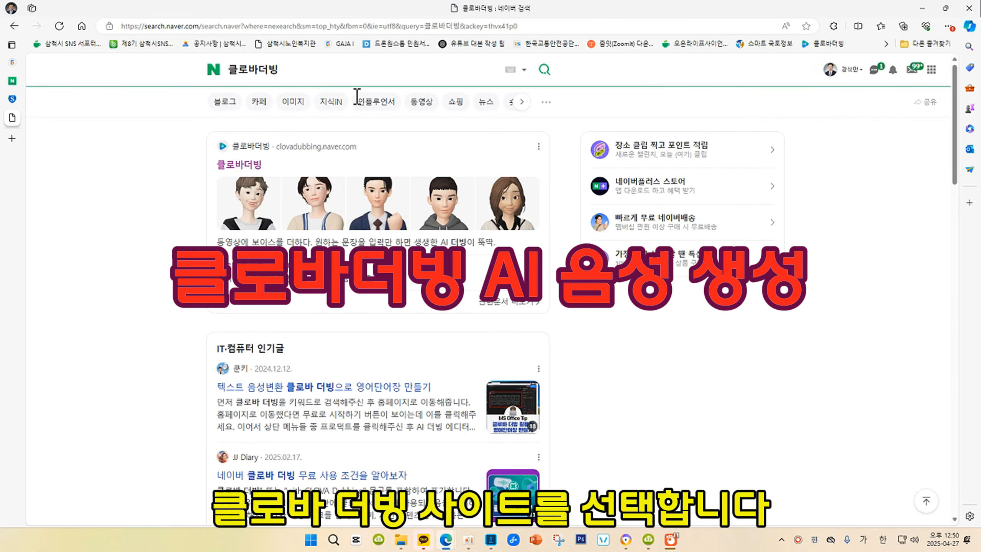
left_click(246, 147)
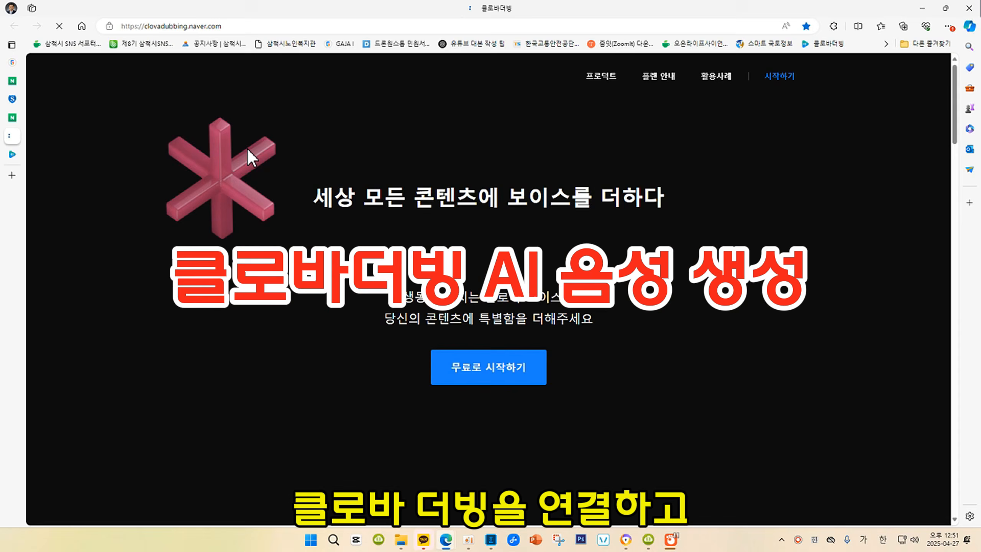
Log in with the Naver account and start CLOVA Dubbing for free to reach the project list.
left_click(488, 367)
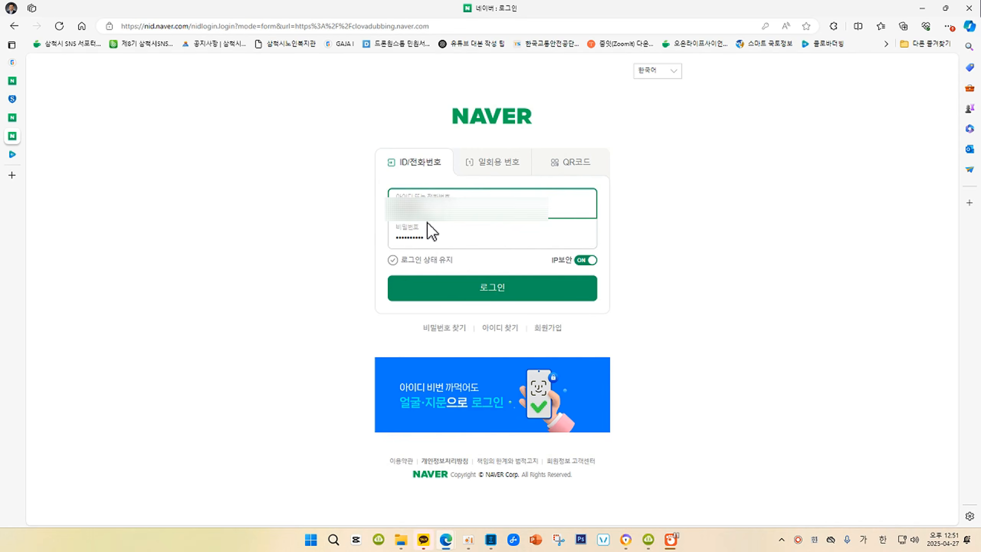
left_click(497, 289)
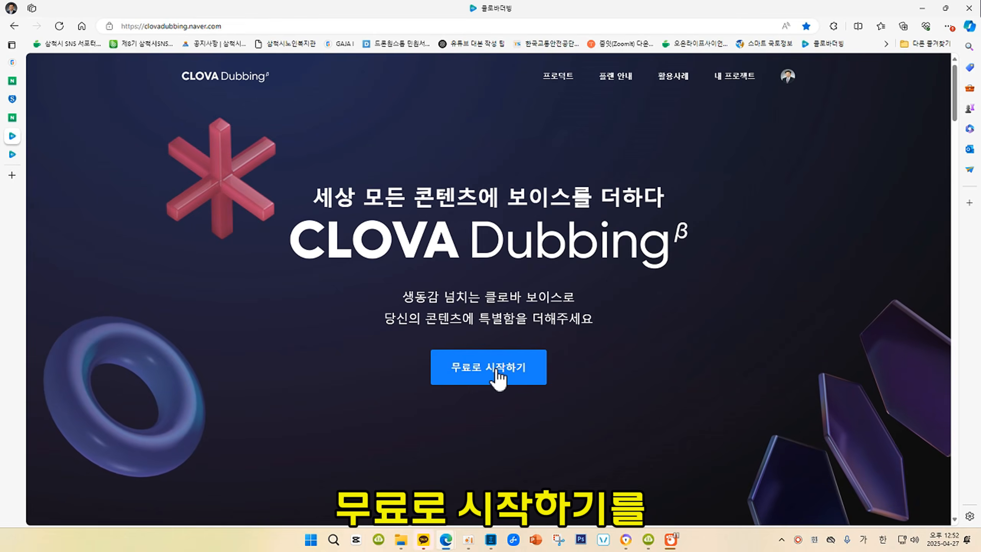
left_click(498, 371)
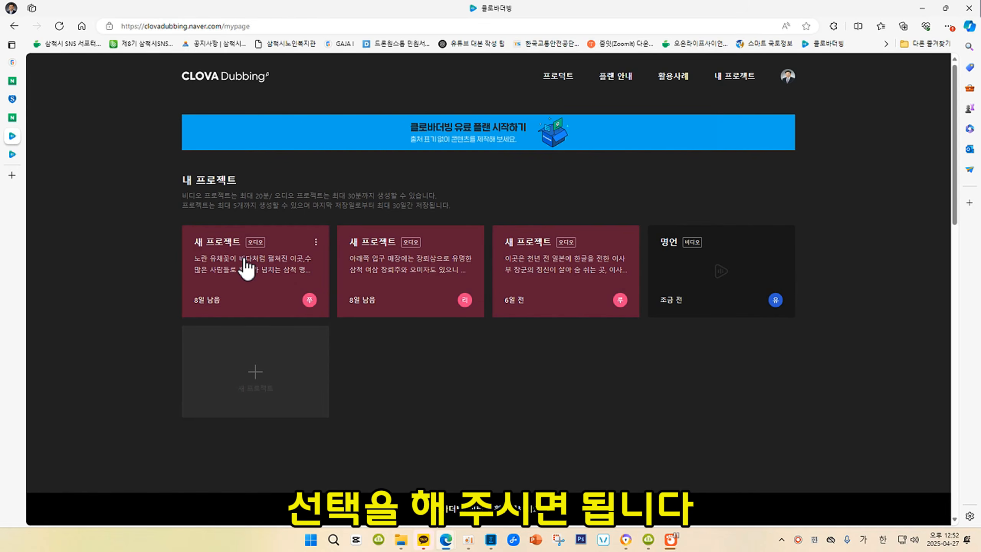
Create a new video (비디오) project named 명언1.
left_click(258, 371)
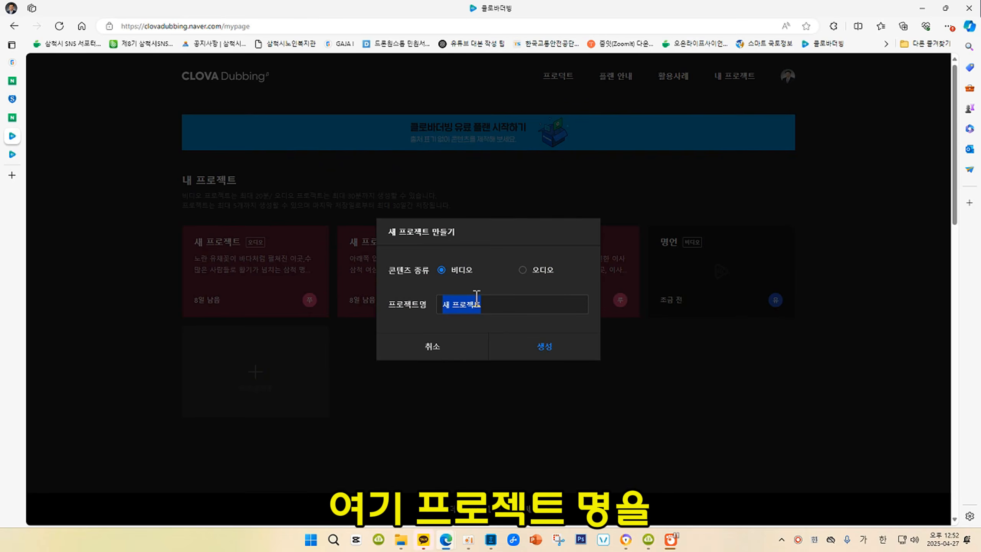
type("명언1")
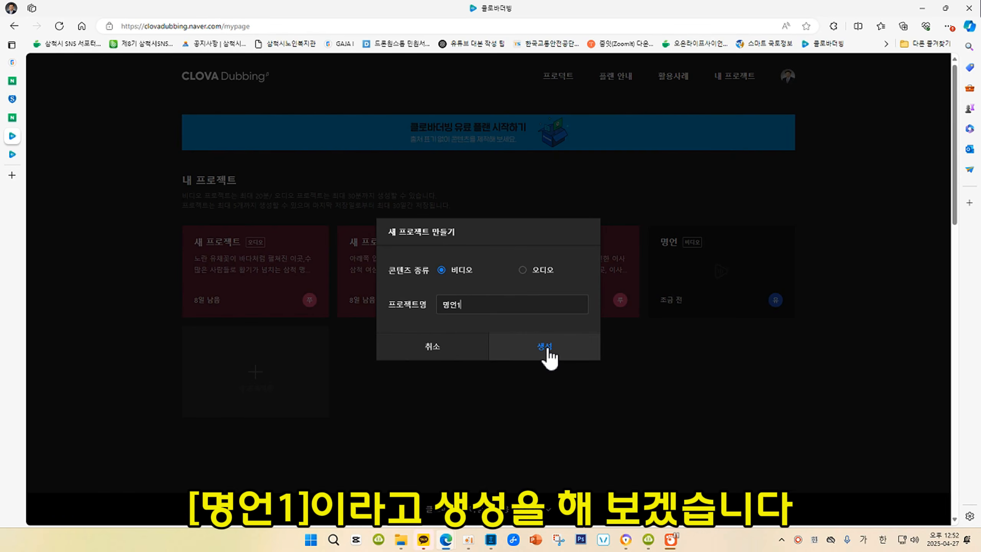
left_click(547, 350)
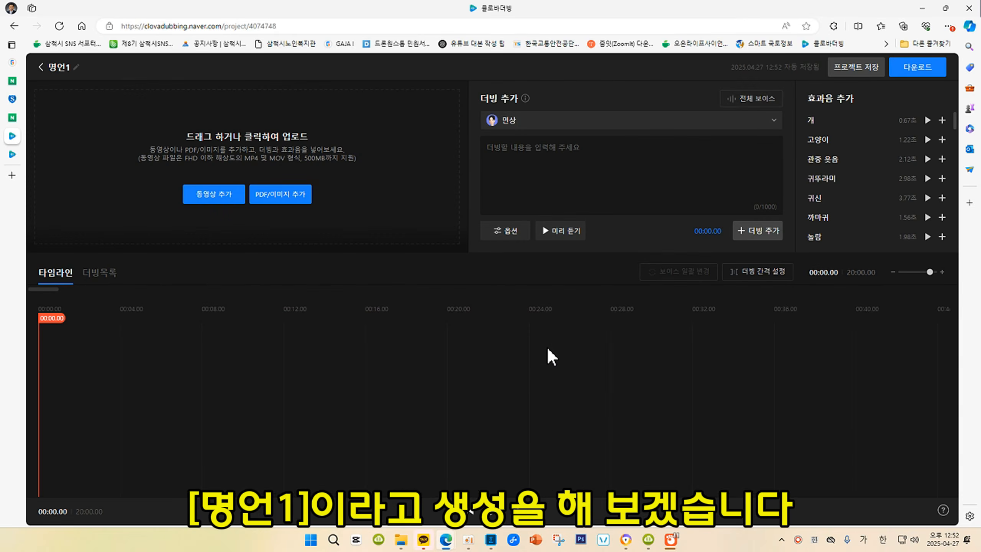
Open the full voice list and filter it by the styles 기본 and 내레이션, plus 남성, 중년 이상 and 한국어.
left_click(753, 101)
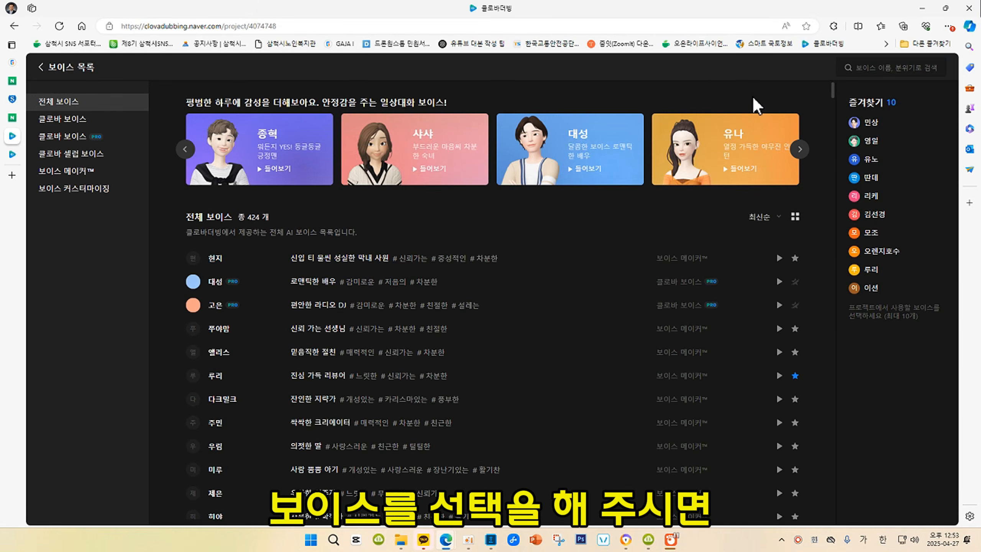
scroll(309, 244, "down", 7)
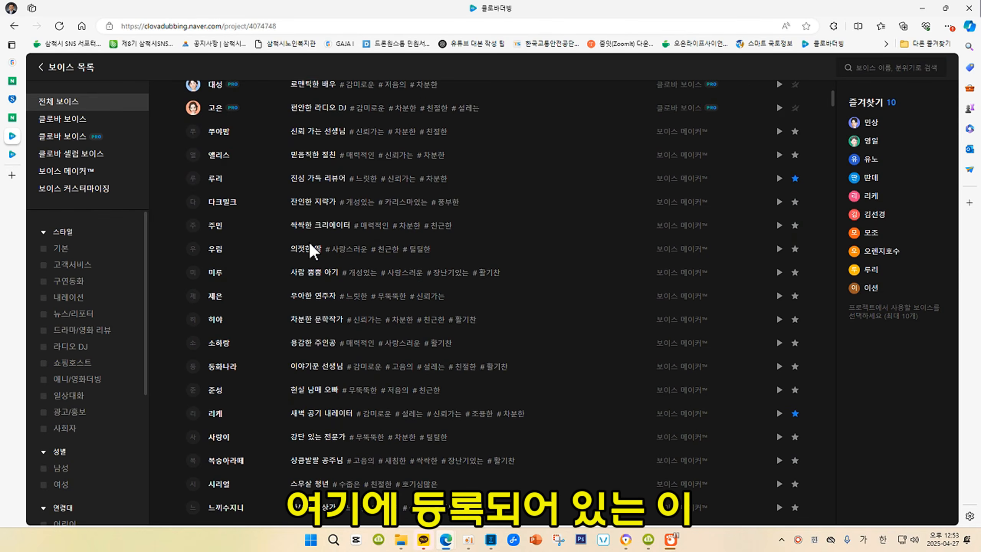
scroll(321, 344, "down", 5)
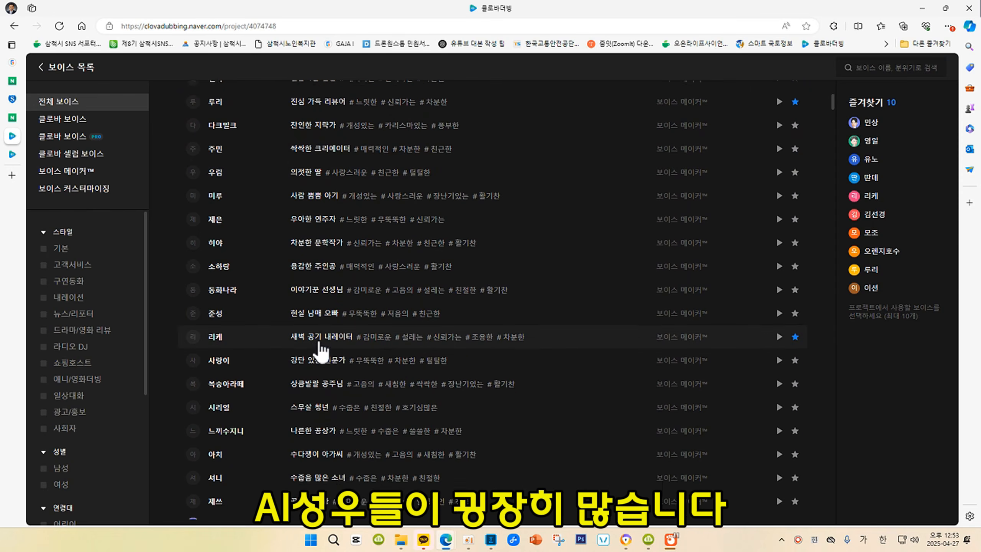
scroll(314, 345, "down", 2)
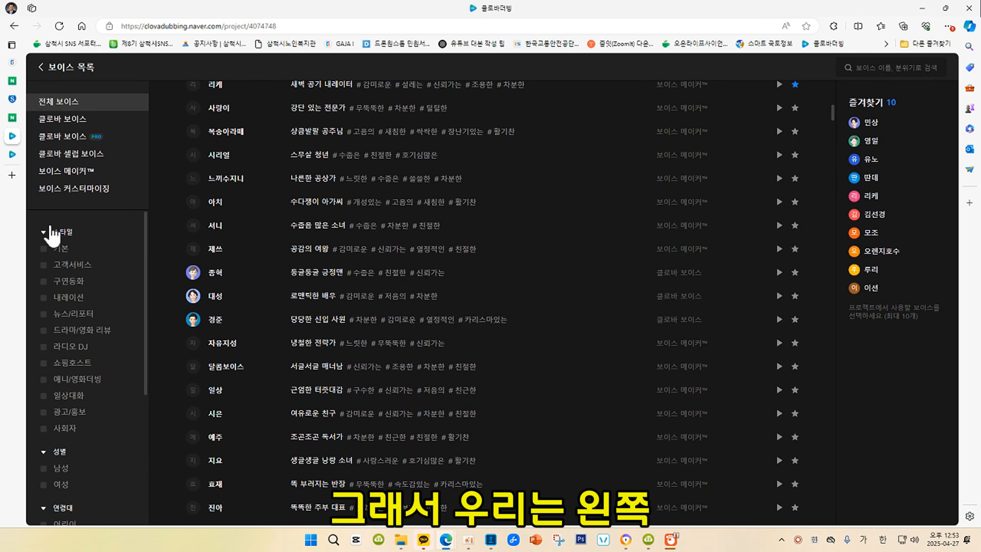
scroll(78, 270, "down", 5)
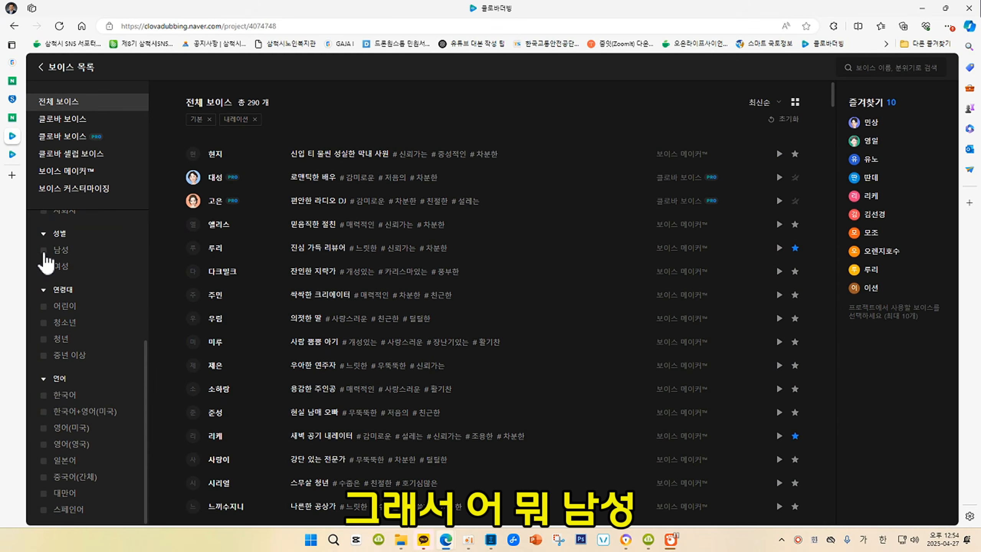
left_click(44, 251)
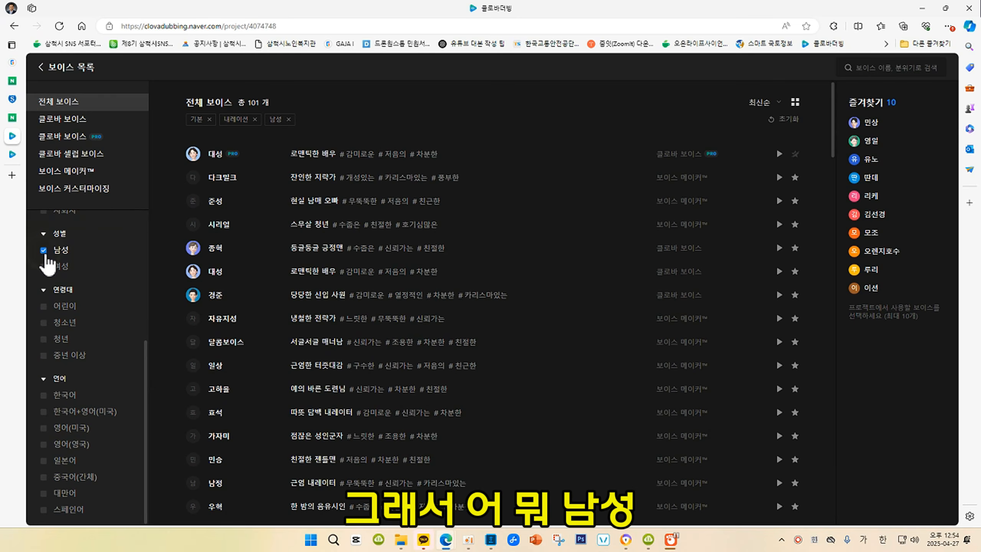
left_click(45, 356)
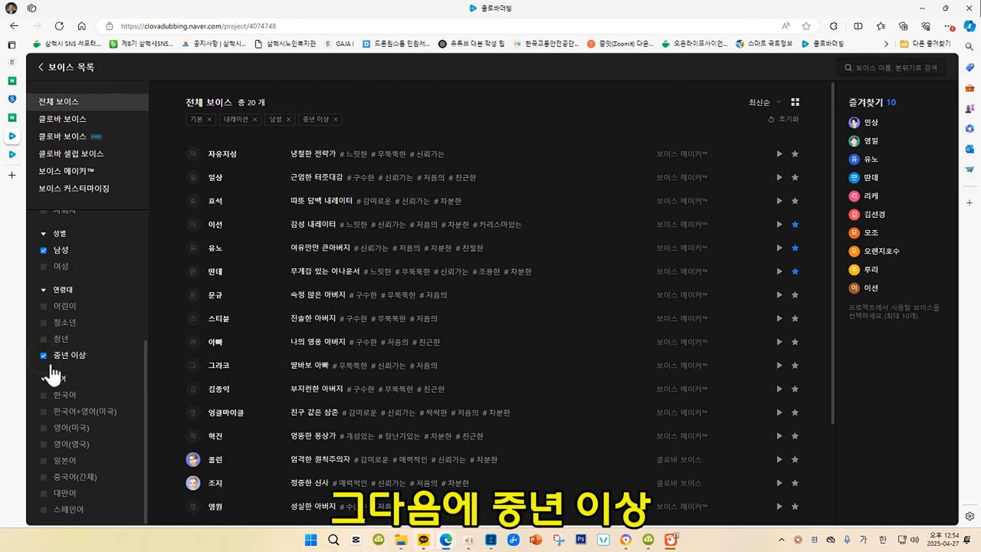
left_click(43, 396)
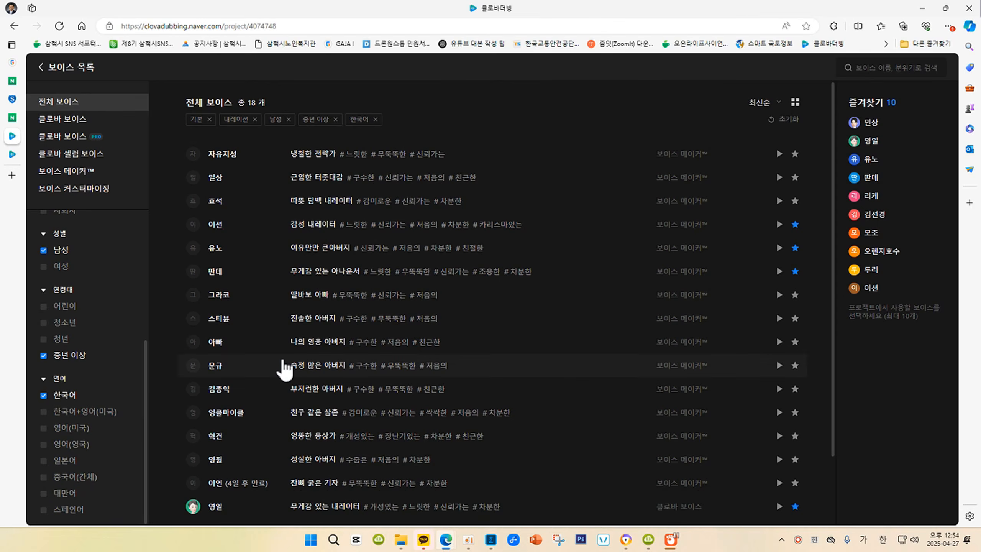
Listen to the voice samples of 일상 and 효석 in the filtered list.
left_click(781, 180)
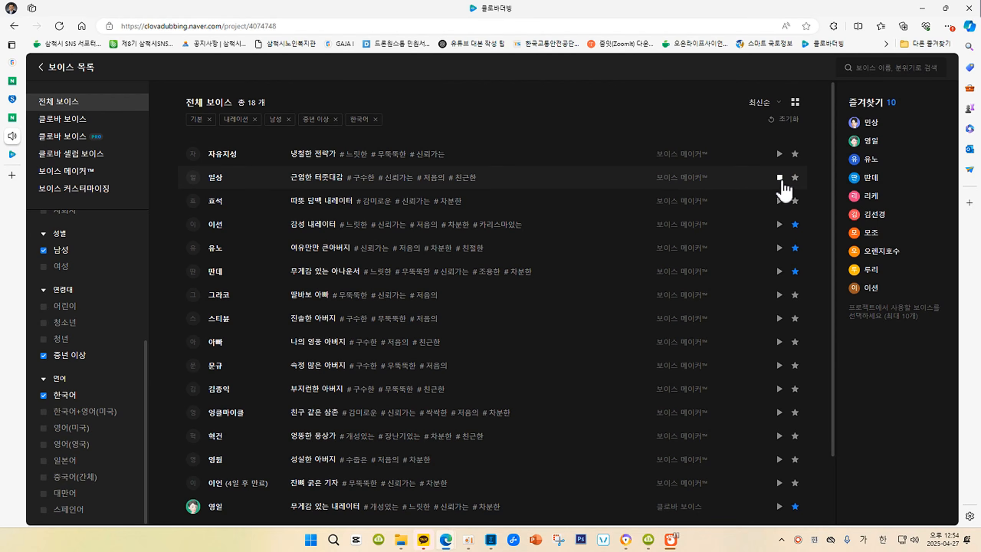
left_click(780, 205)
left_click(779, 201)
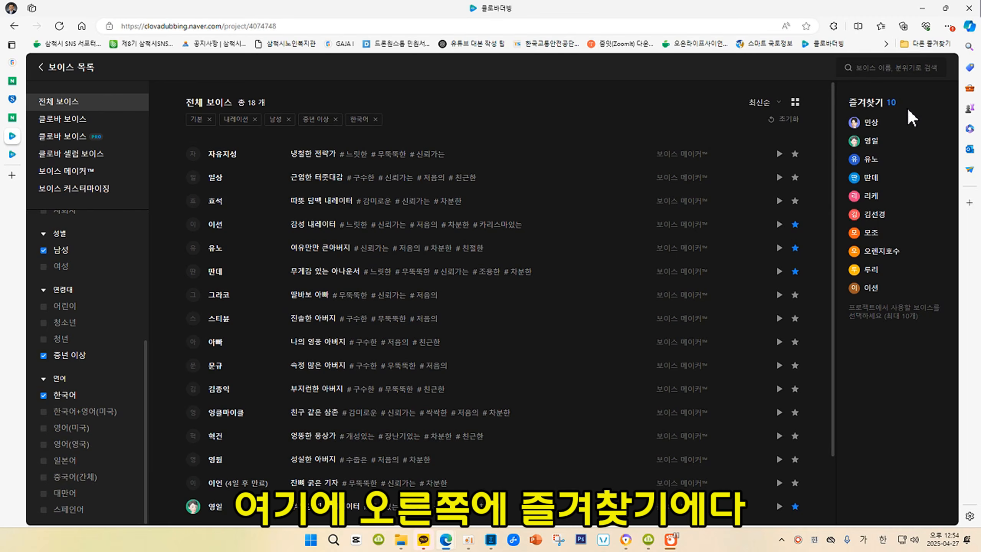
Remove 이션 from the favourite voices, add 효석 instead, and return to the project editor.
mouse_move(923, 255)
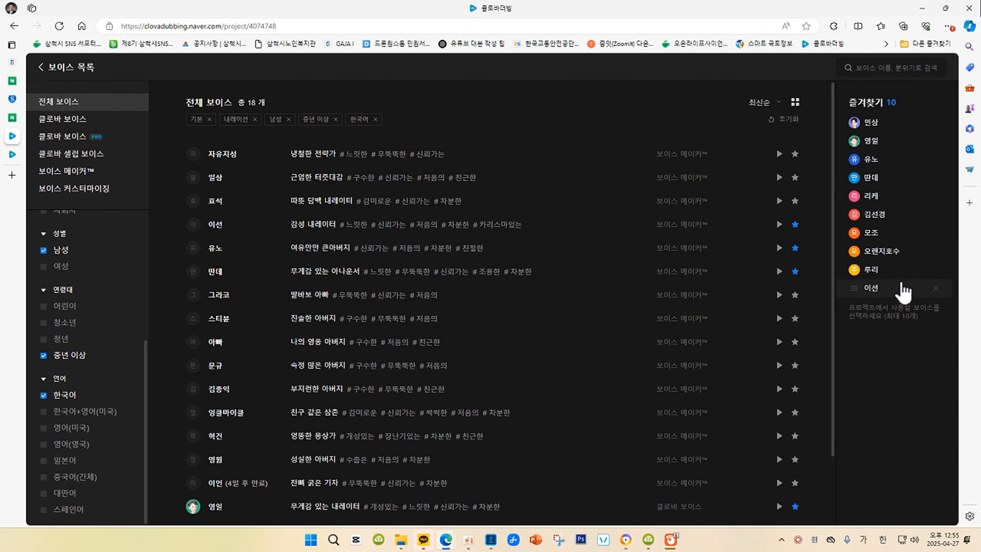
left_click(936, 289)
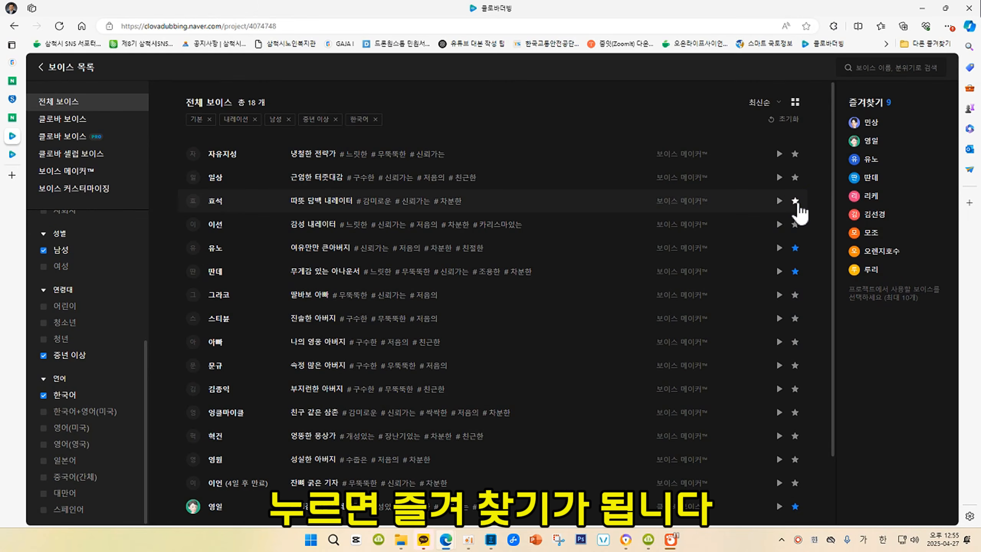
left_click(792, 201)
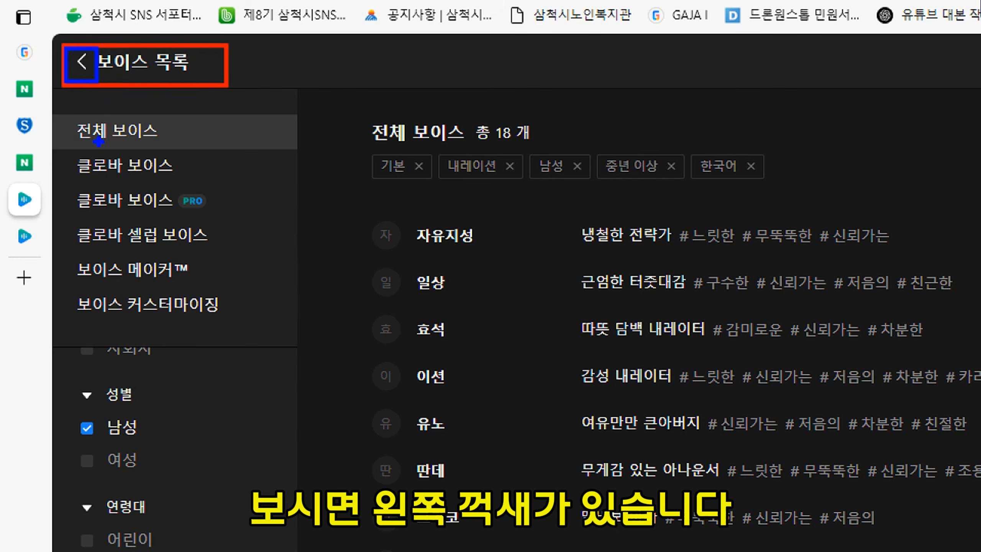
left_click(81, 62)
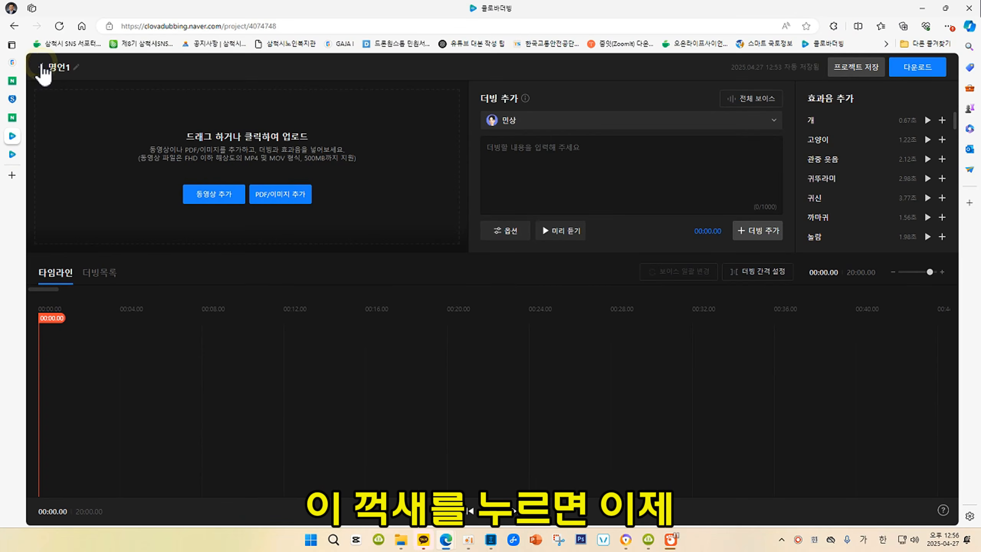
Choose 효석 as the dubbing voice and enter the five-sentence script beginning "오랜 세월을 건너온 당신의 걸음마다".
left_click(775, 121)
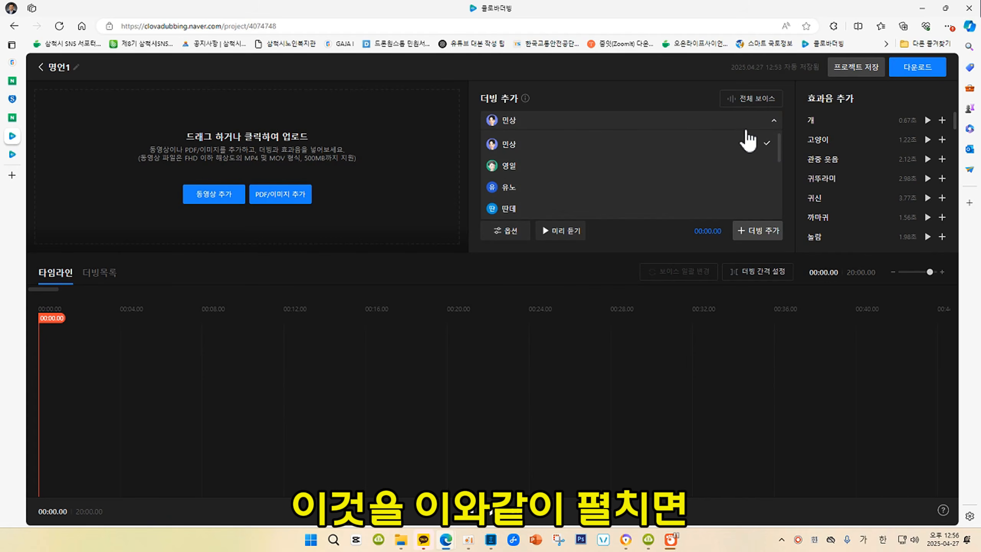
scroll(775, 189, "down", 5)
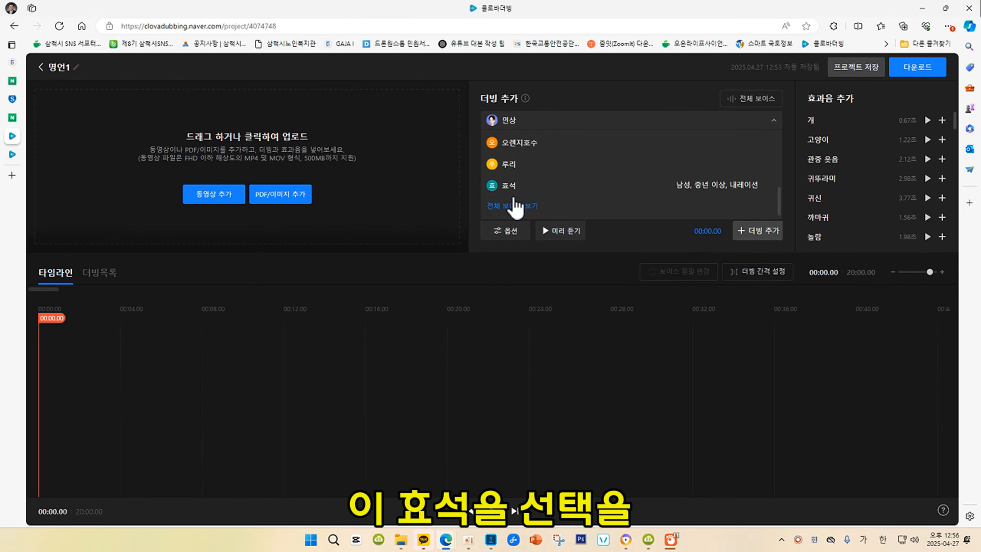
left_click(505, 181)
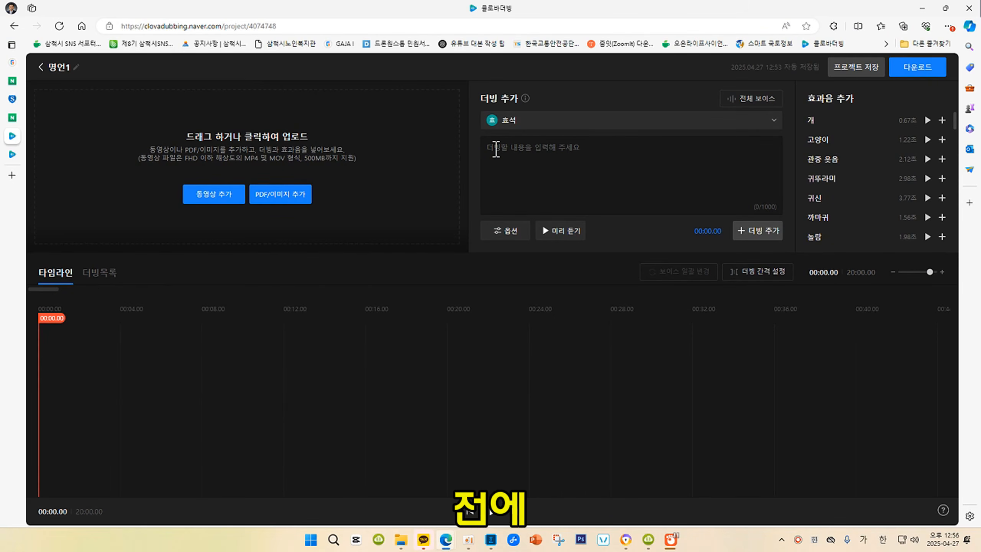
left_click(496, 150)
type("오랜 세월을 건너온 당신의 걸음마다 이야기가 깃들어 있습니다. 때로는 아팠고, 때로는 웃었지만, 그 모든 순간이 모여 지금의 당신을 빛나게 했지요. 오늘도 작은 꽃 하나, 맑은 하늘 하나에 마음을 열어보세요. 남은 시간은 서두르지 않고, 천천히, 더욱 깊고 아름답게 흐를 것입니다. 당신의 하루하루가 언제나 따뜻하기를 바랍니다.")
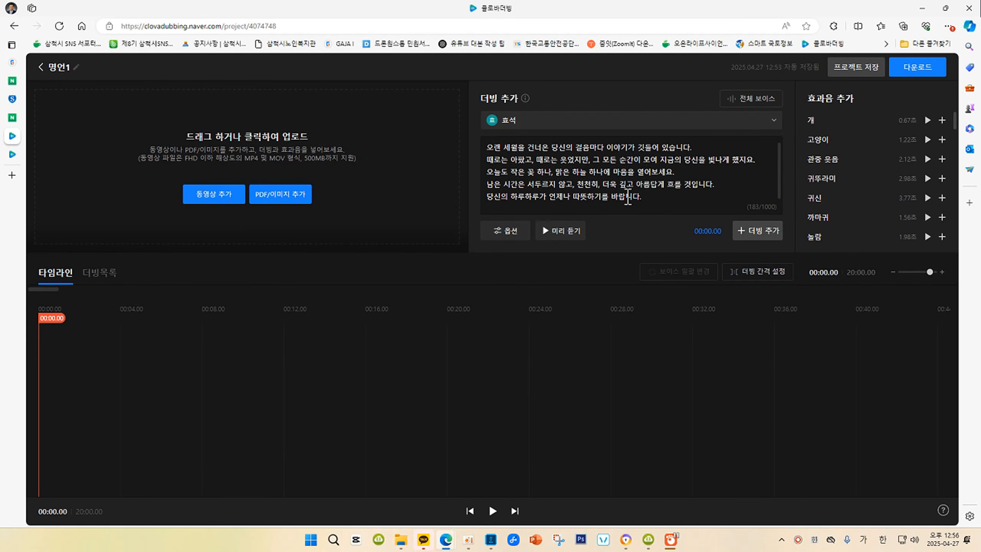
Preview the script's narration, and add it to the timeline as a dubbing clip for playback.
left_click(568, 231)
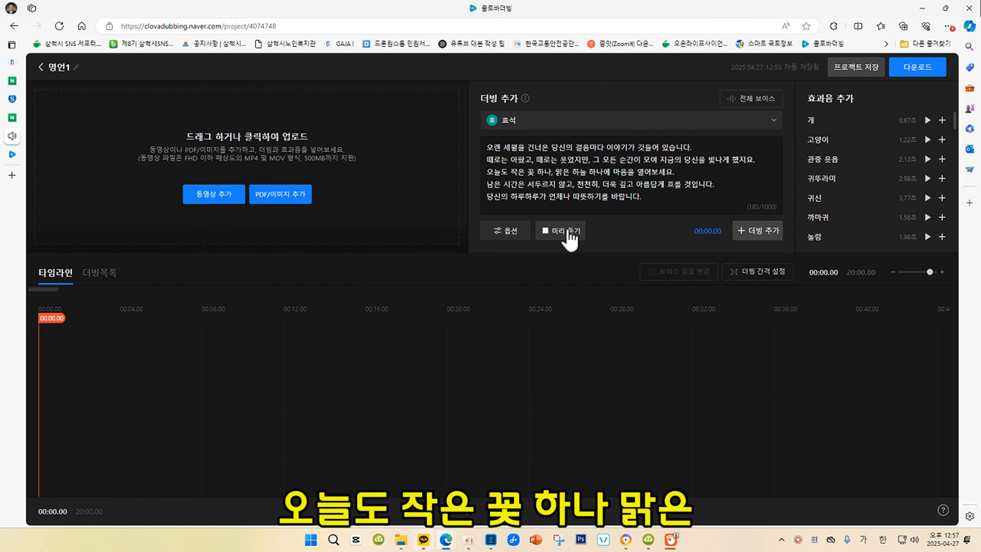
left_click(570, 237)
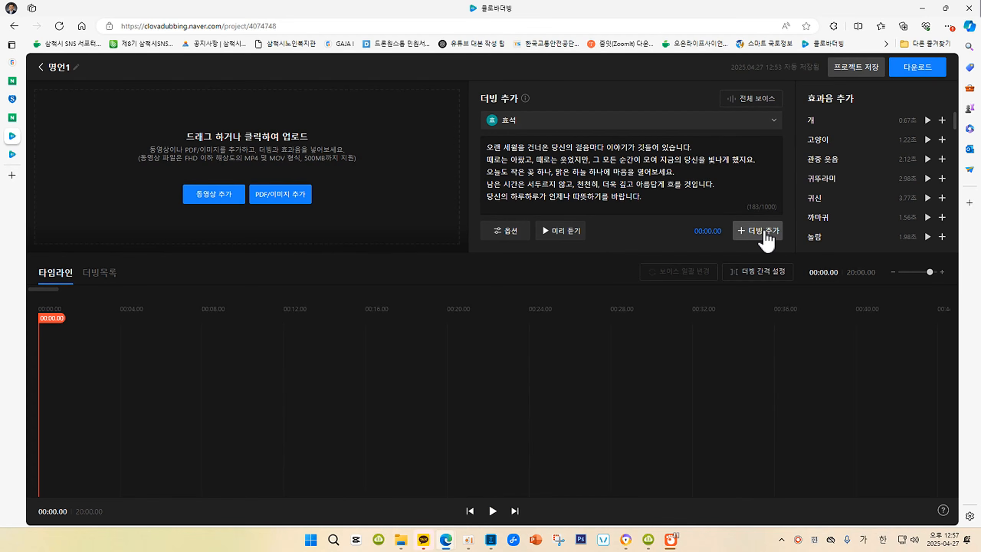
left_click(766, 233)
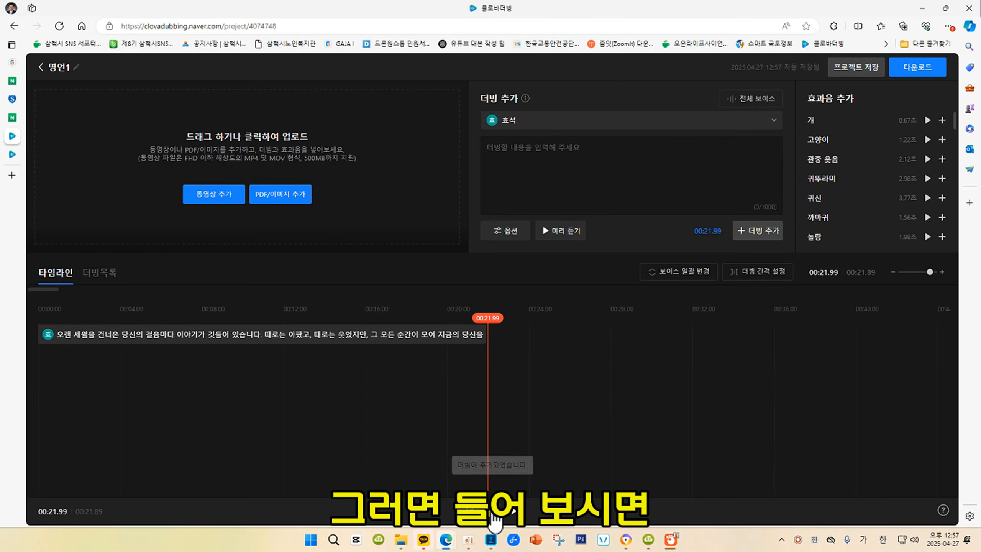
left_click(496, 513)
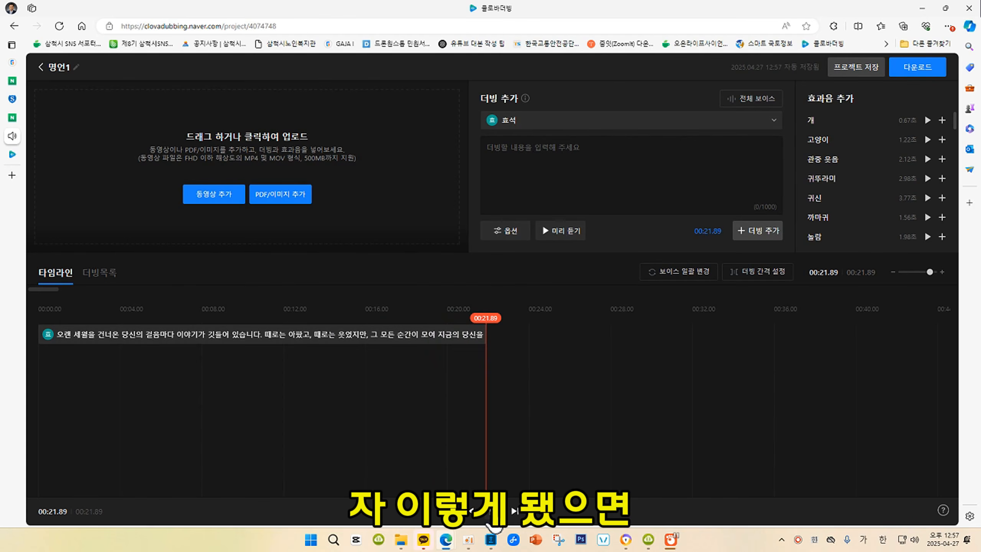
Download the project as a single audio file (음원 파일) in MP3 format.
left_click(917, 66)
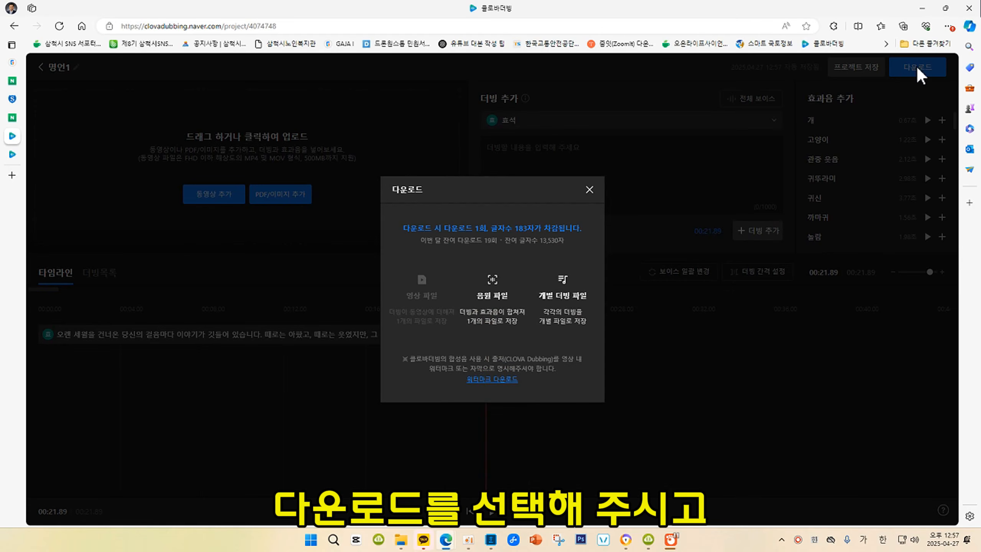
left_click(500, 286)
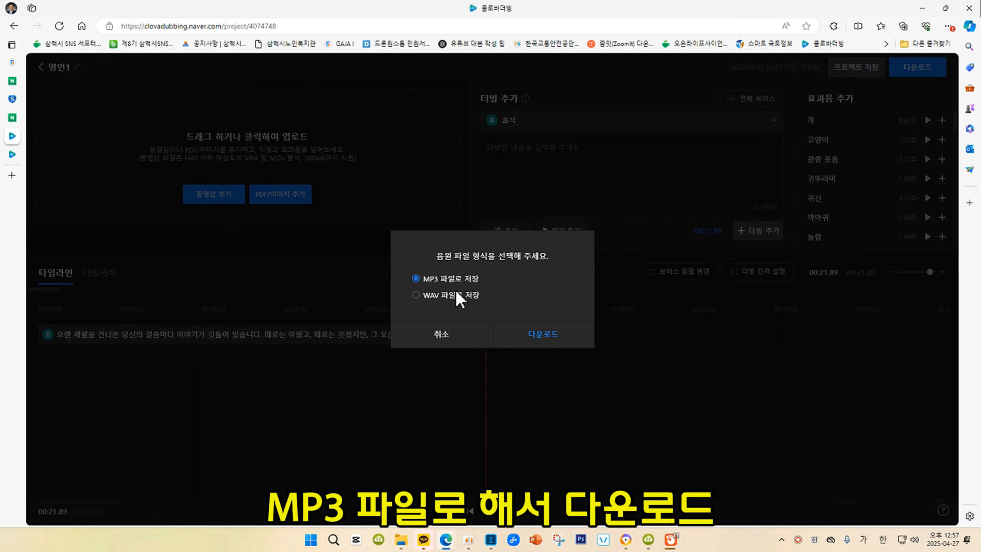
left_click(542, 334)
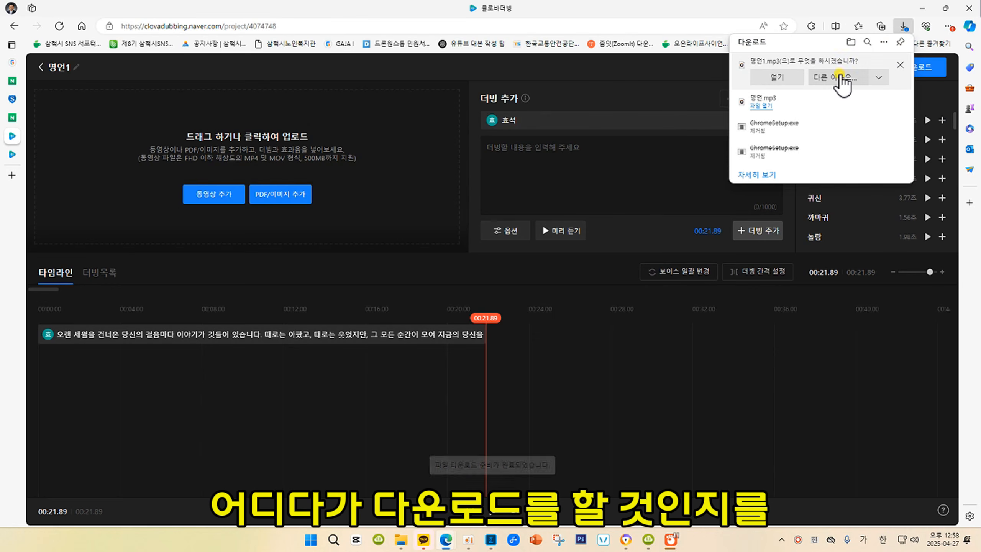
Save the downloaded audio as 명언 in the 음악 folder, replacing the existing file of that name.
left_click(842, 79)
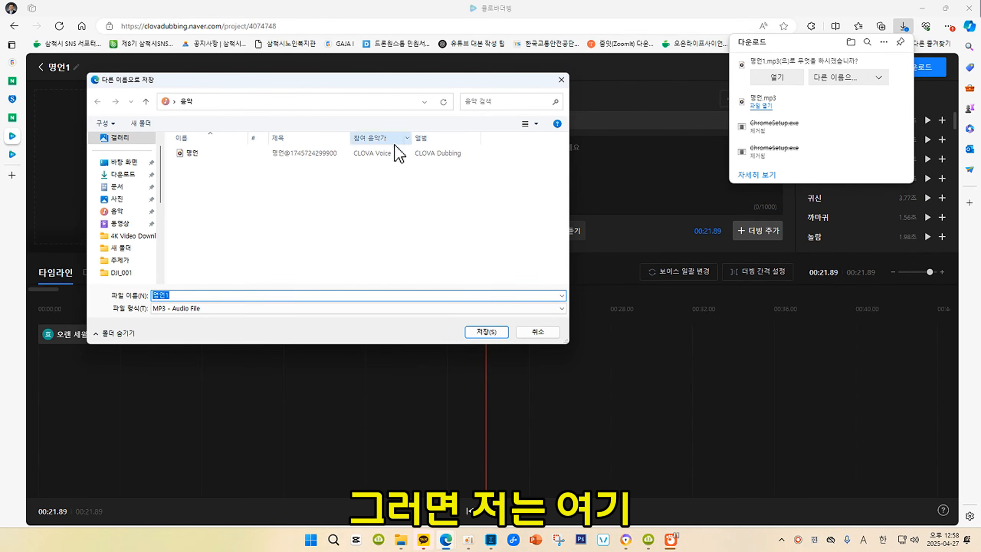
left_click(210, 169)
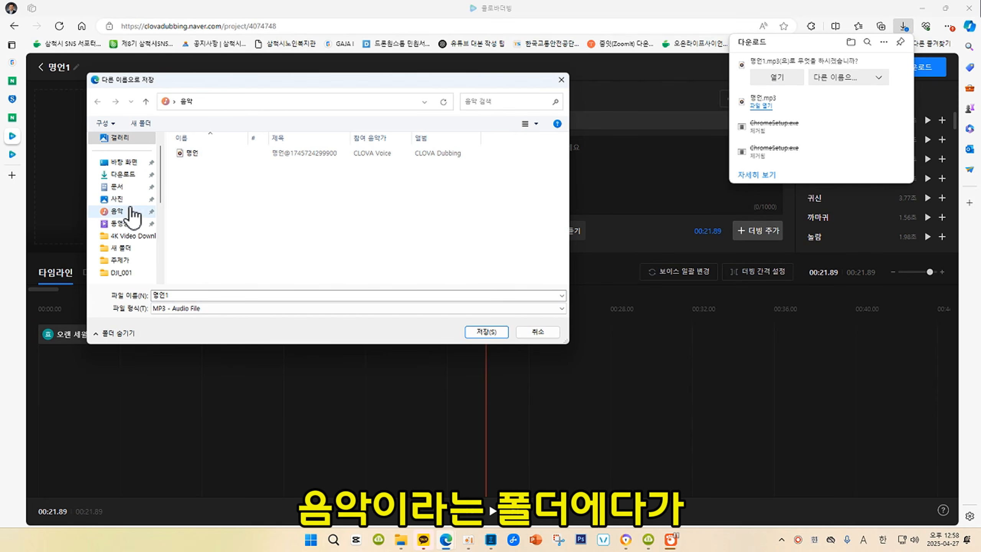
left_click(189, 154)
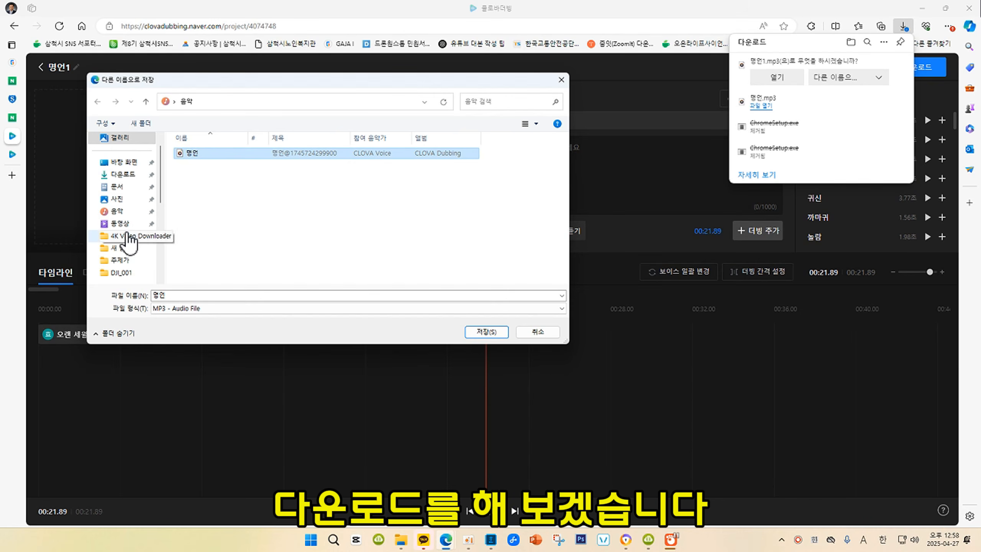
left_click(488, 333)
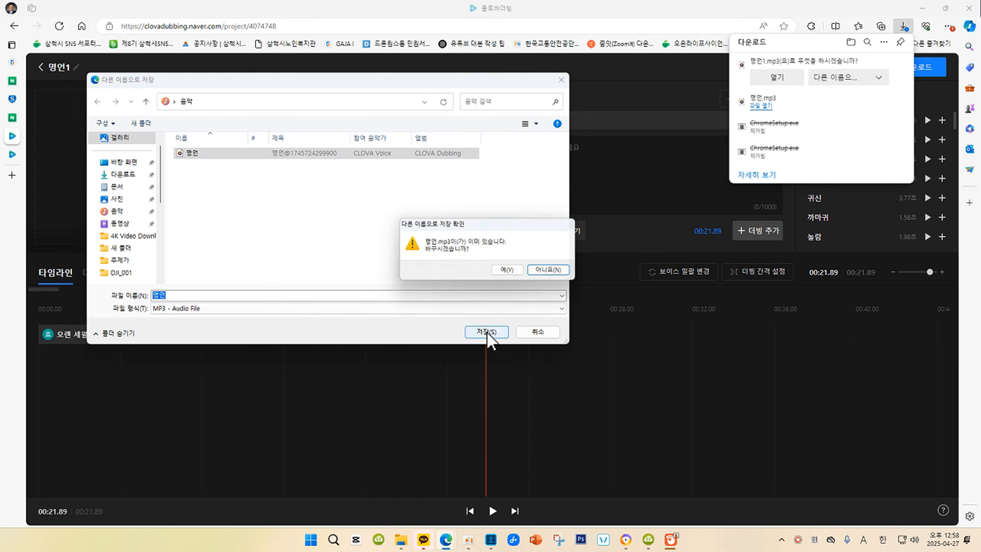
left_click(509, 271)
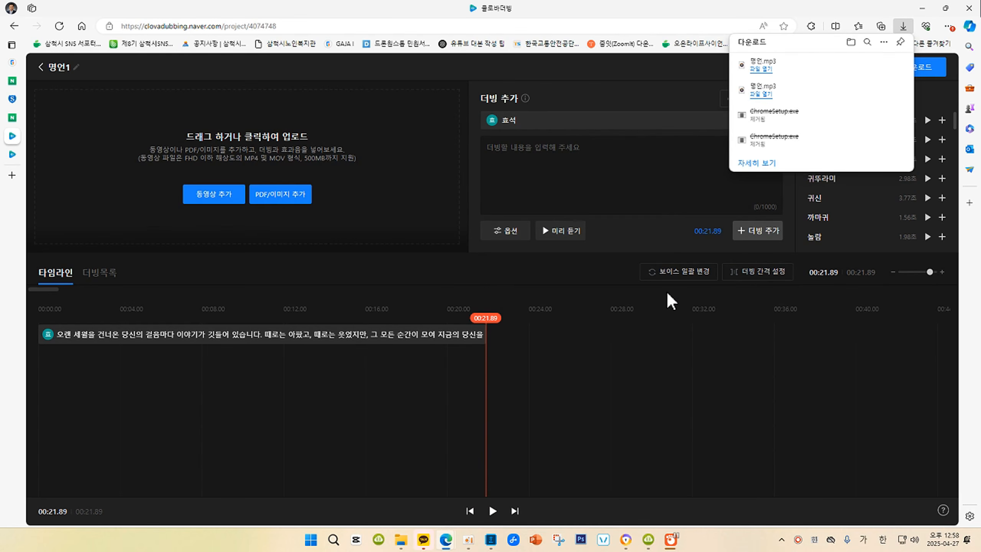
Switch to the Naver search results and search for 클로바더빙 저작권.
left_click(43, 119)
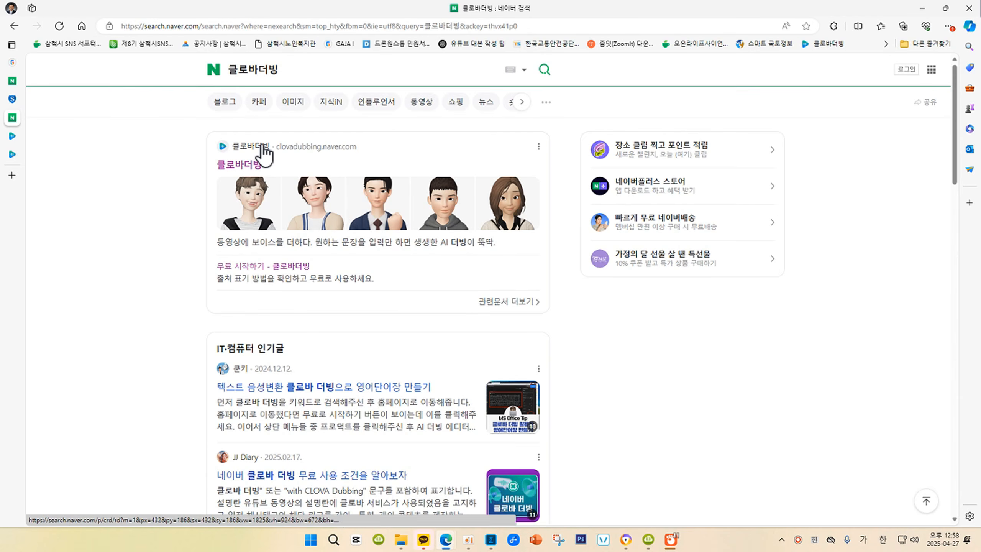
scroll(262, 153, "down", 2)
type("자")
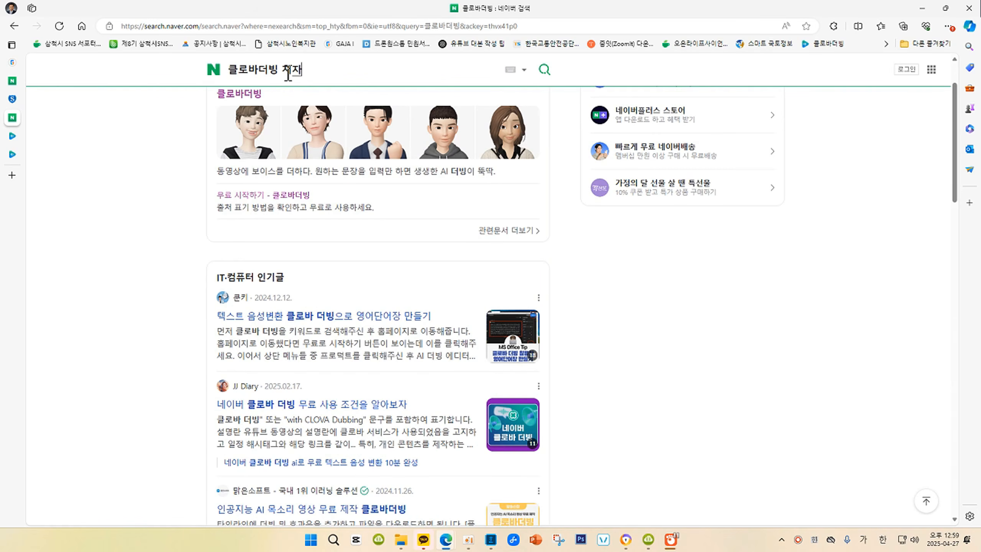
key("BackSpace")
type("작권")
key("Return")
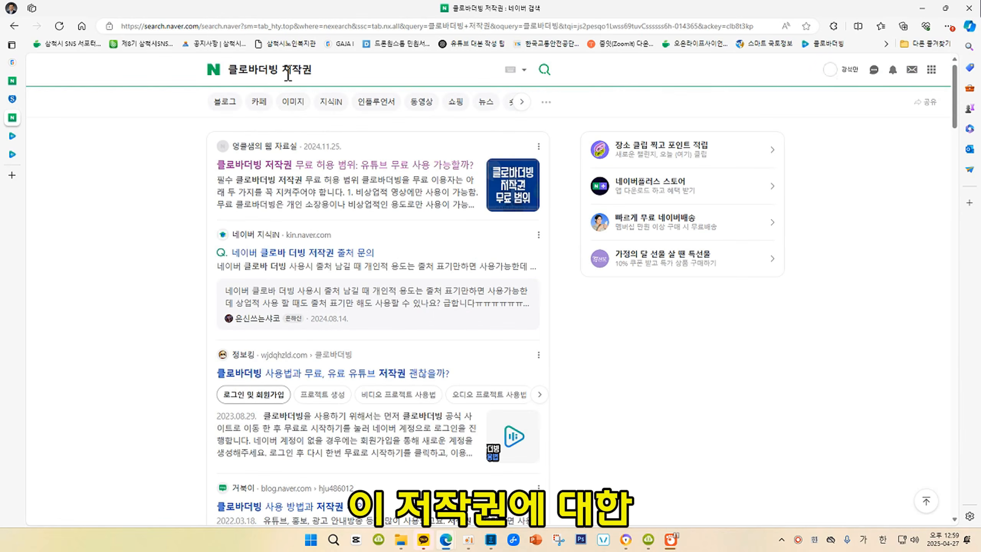
Open the article on CLOVA Dubbing's free copyright scope and read its usage limits and the rules for YouTube, SNS and contests.
left_click(273, 166)
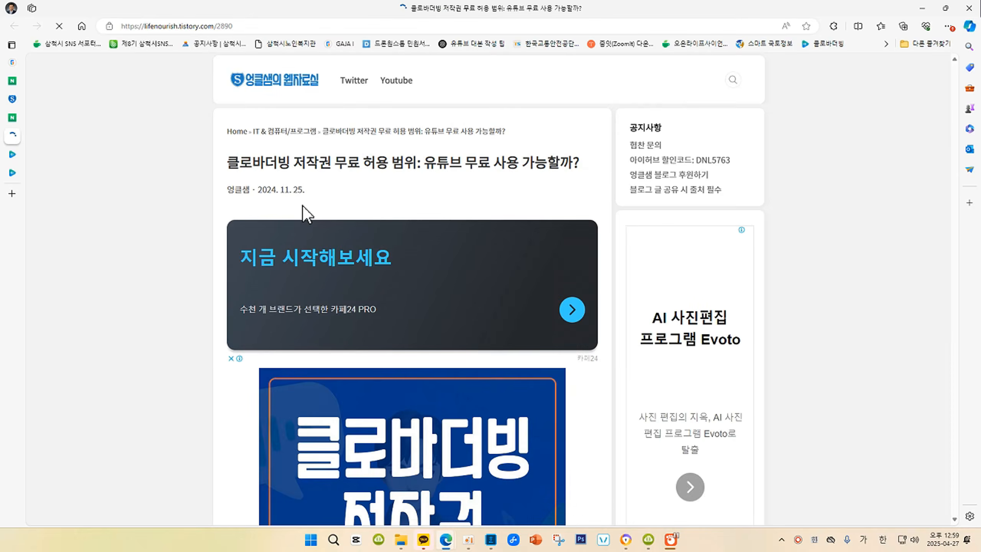
scroll(408, 283, "down", 10)
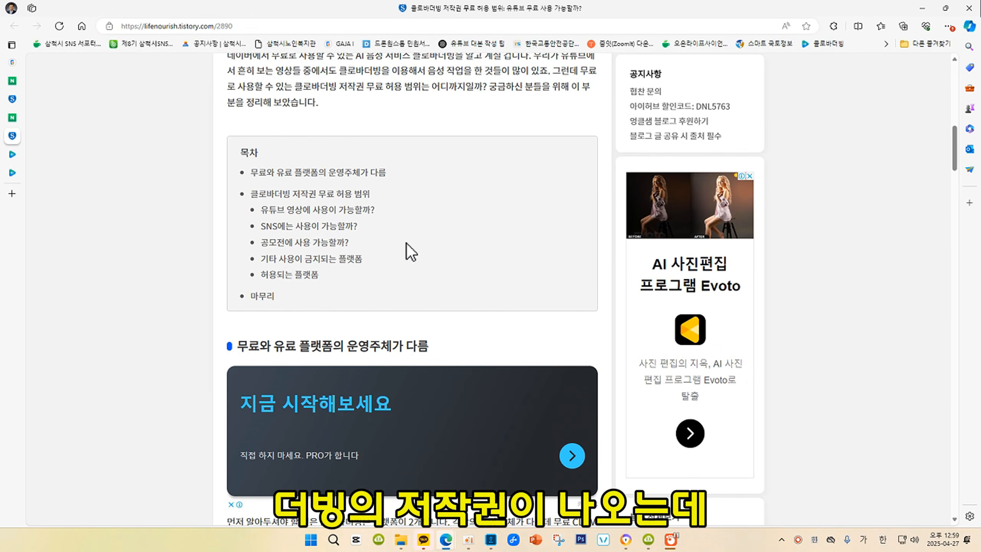
scroll(415, 141, "up", 3)
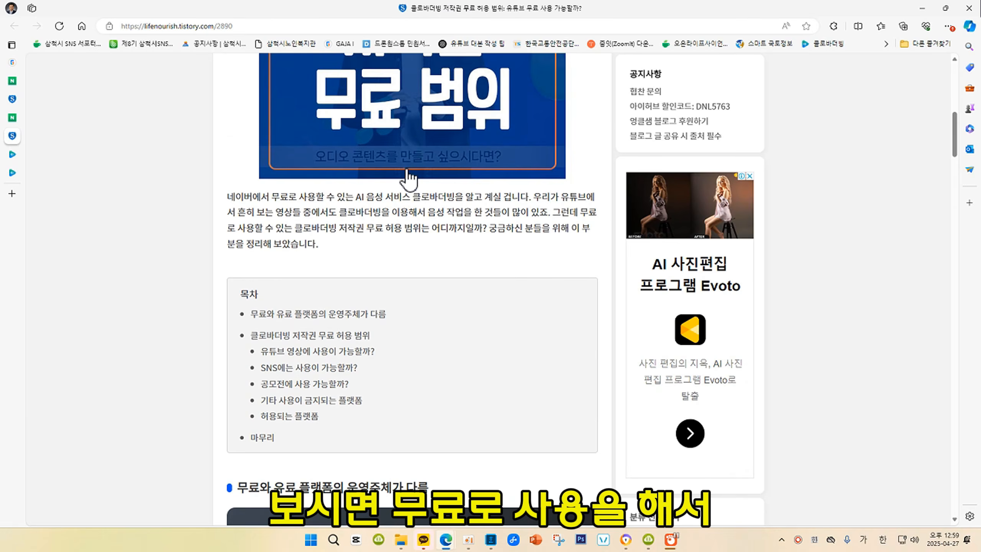
scroll(408, 177, "down", 2)
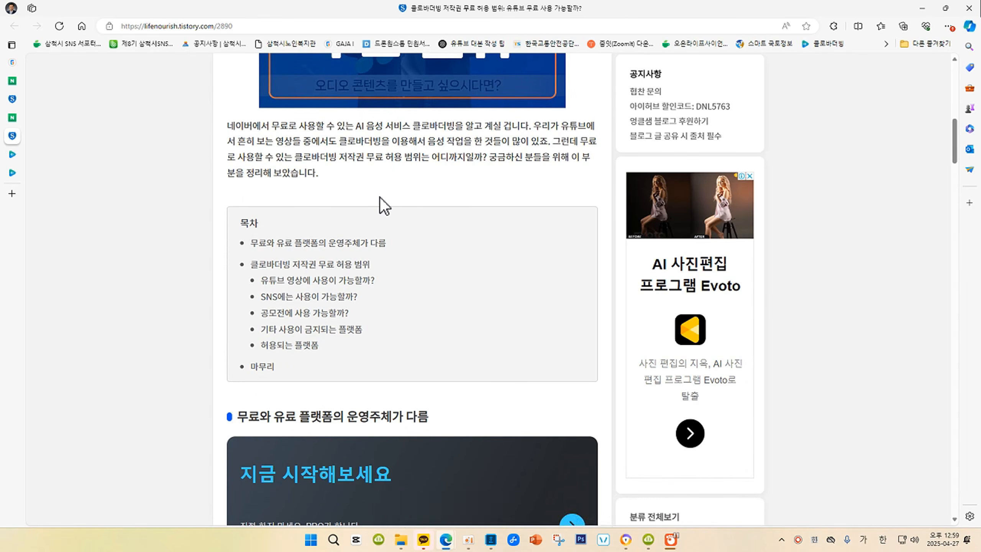
scroll(380, 198, "down", 2)
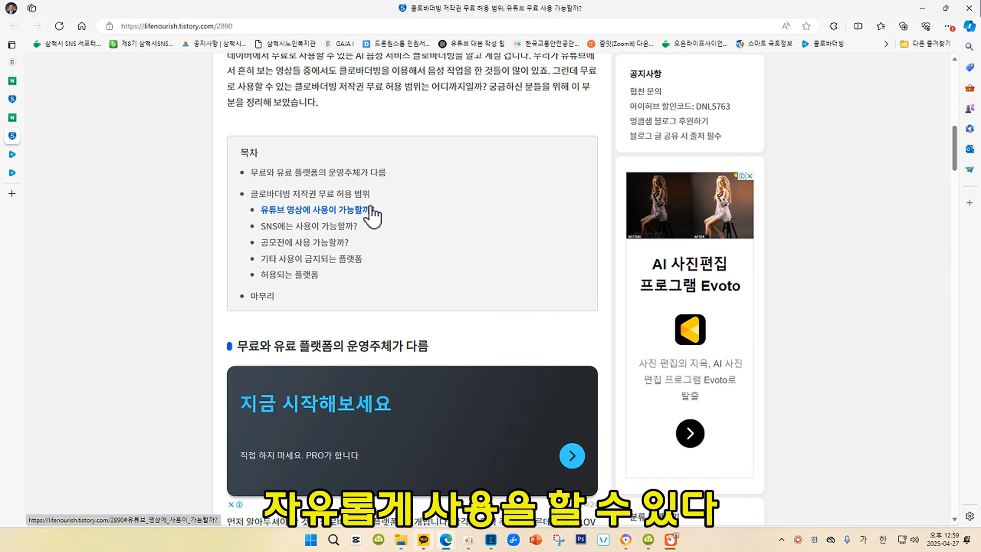
scroll(380, 213, "down", 4)
scroll(379, 213, "down", 9)
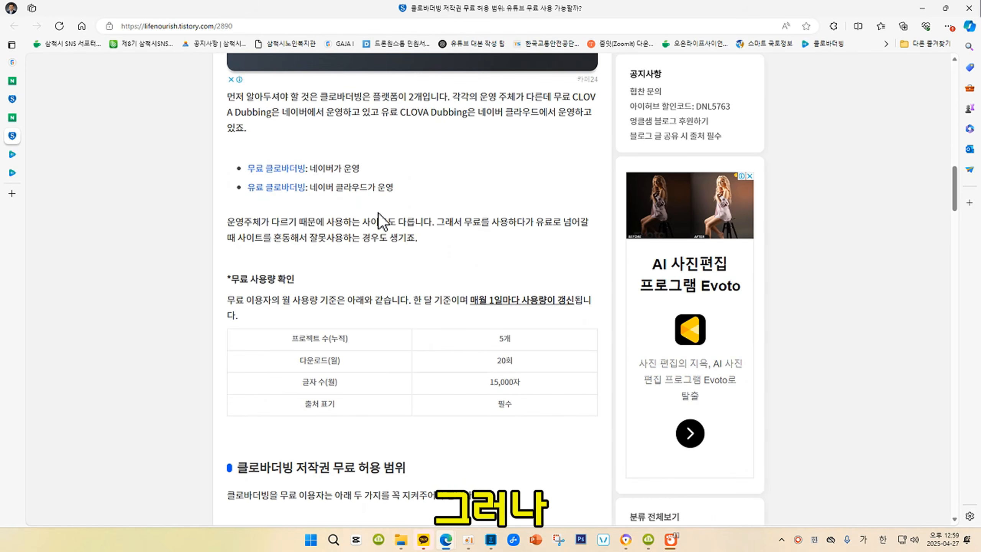
scroll(382, 222, "down", 1)
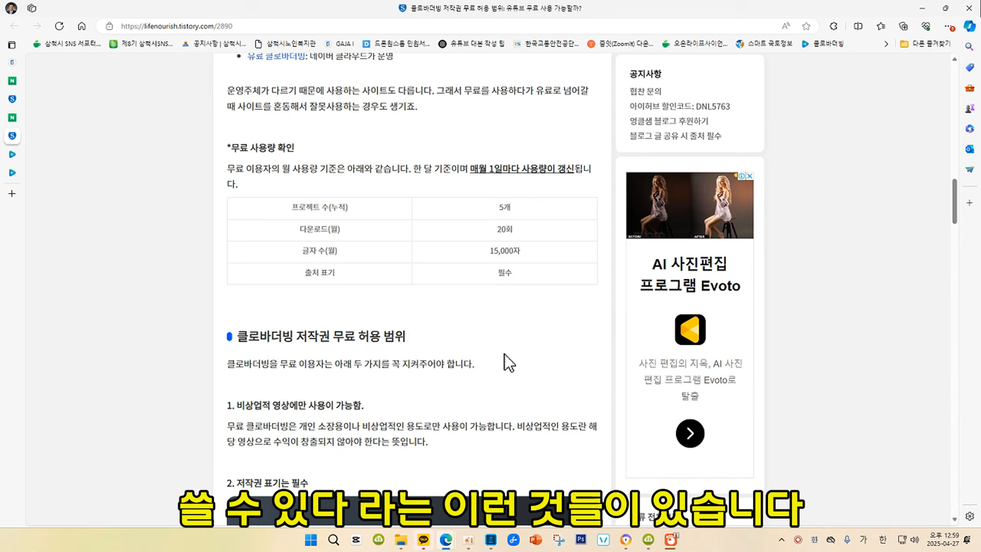
scroll(498, 340, "down", 2)
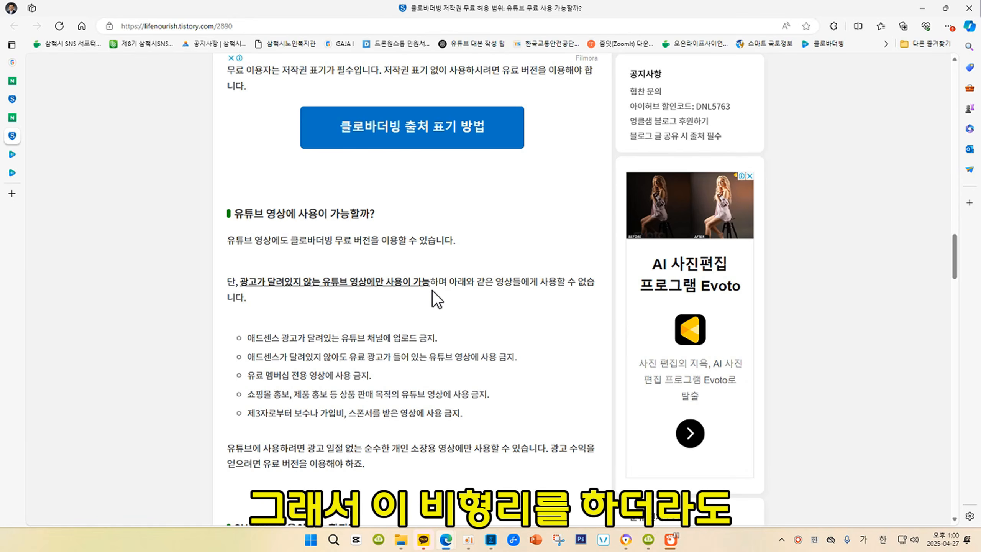
scroll(432, 290, "down", 2)
scroll(434, 290, "down", 10)
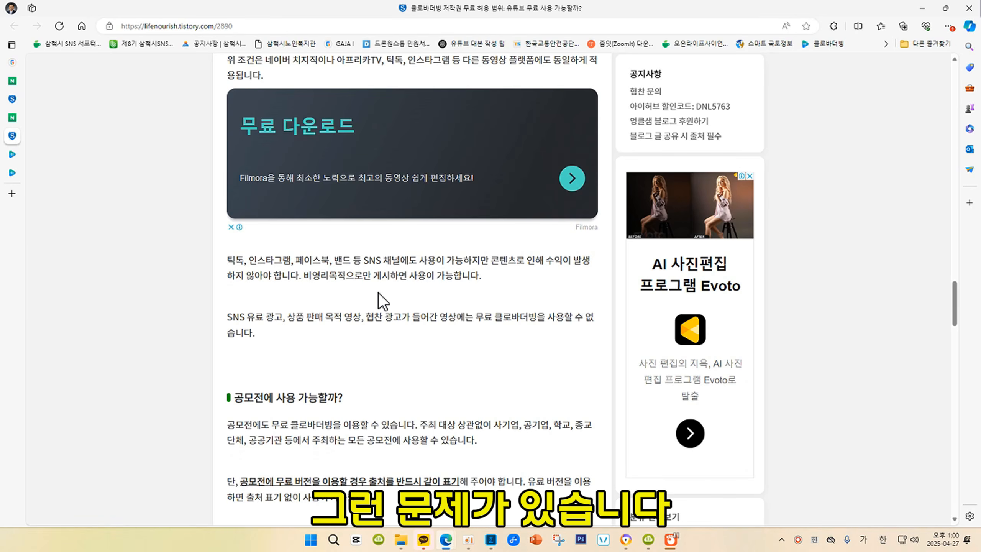
scroll(401, 270, "up", 15)
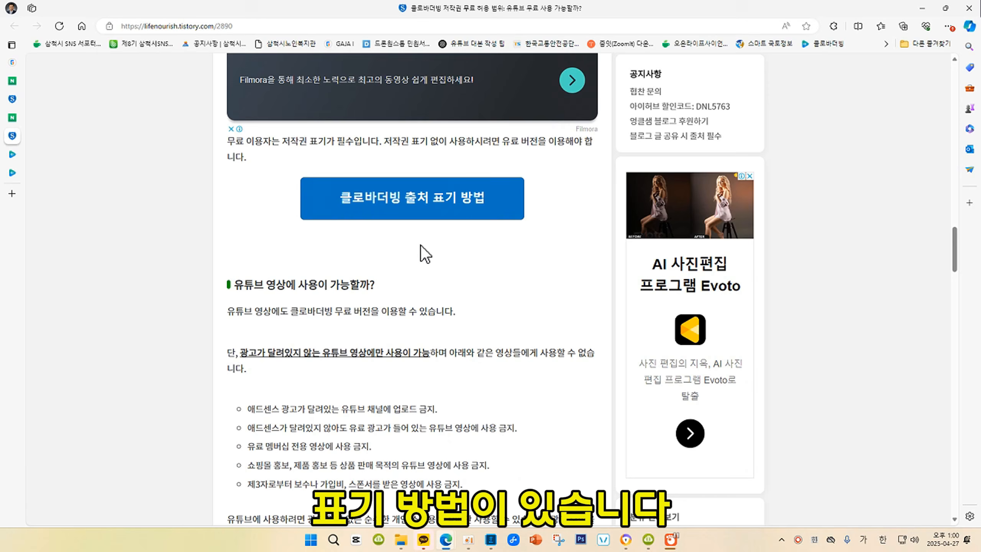
Open the article's linked guide 클로바더빙 출처 표기 방법 and read the attribution text required in the description (설명란).
left_click(428, 208)
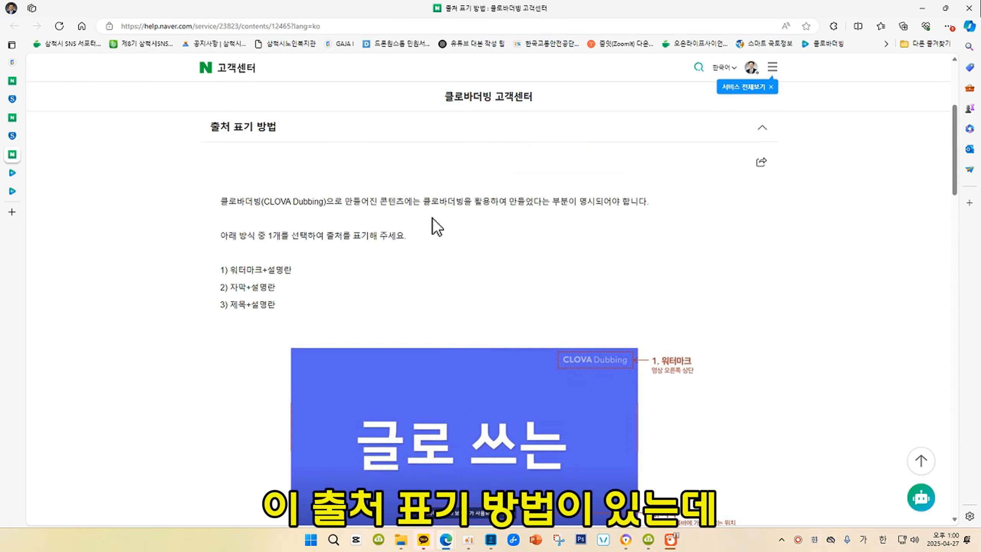
scroll(433, 224, "down", 10)
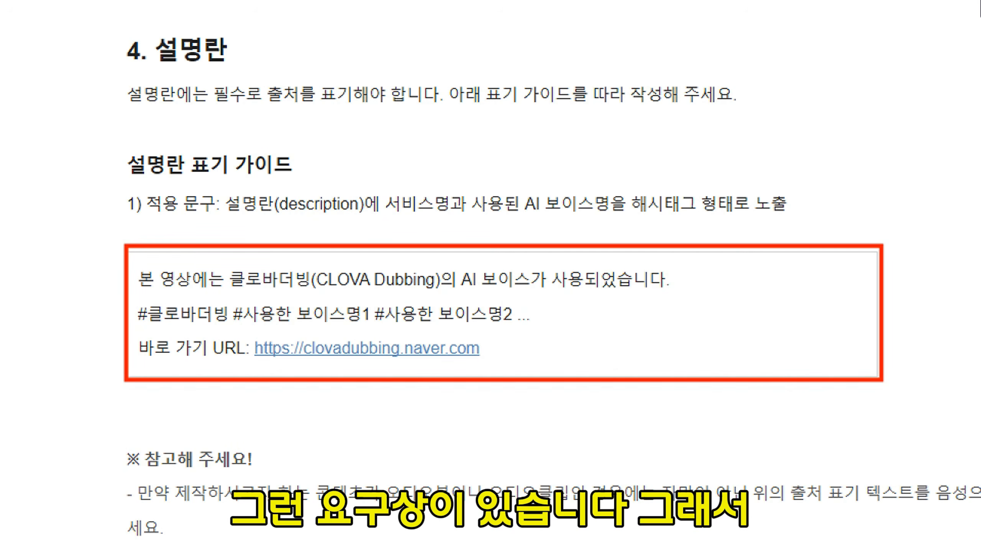
left_click_drag(139, 279, 480, 349)
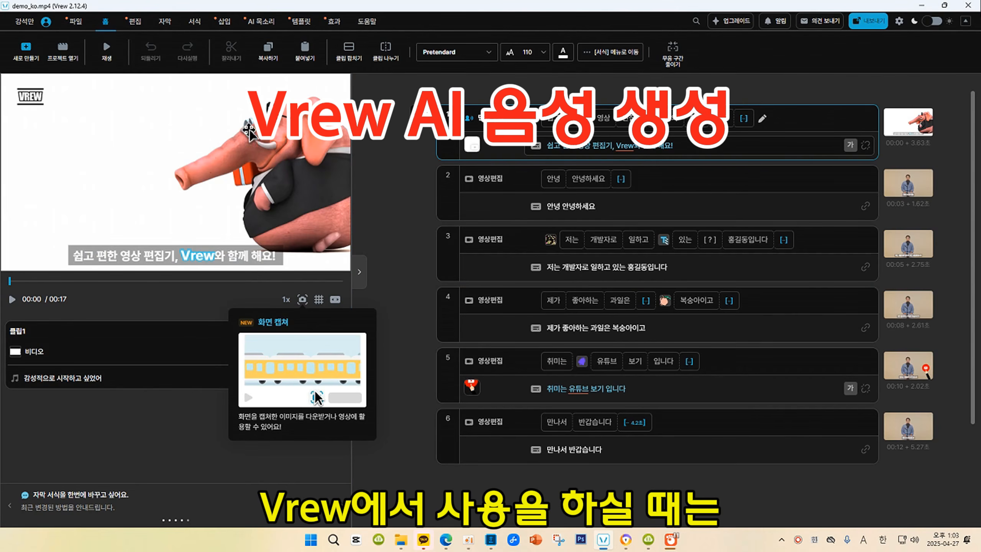
Switch to Vrew, create a new project with AI 목소리로 시작하기 and open the AI voice settings.
left_click(26, 52)
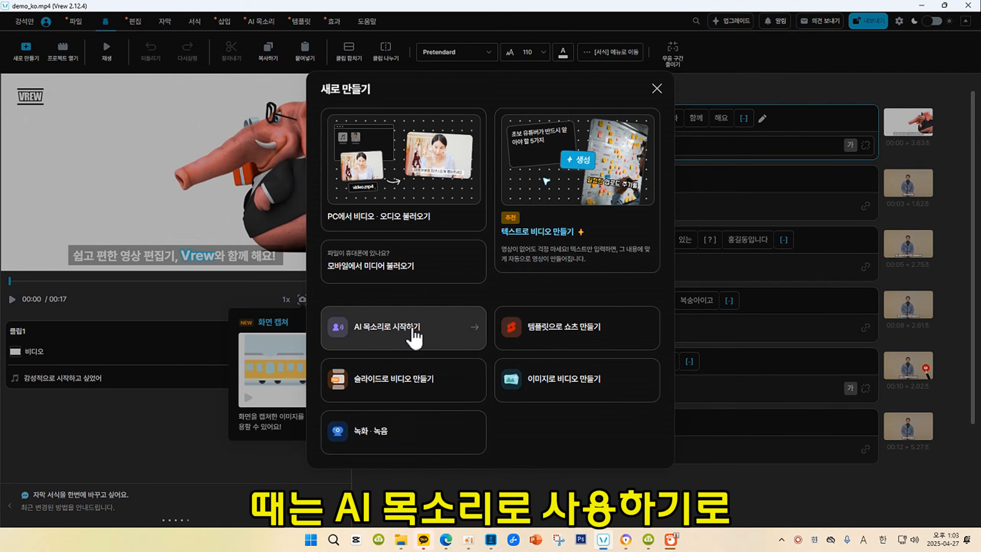
left_click(412, 333)
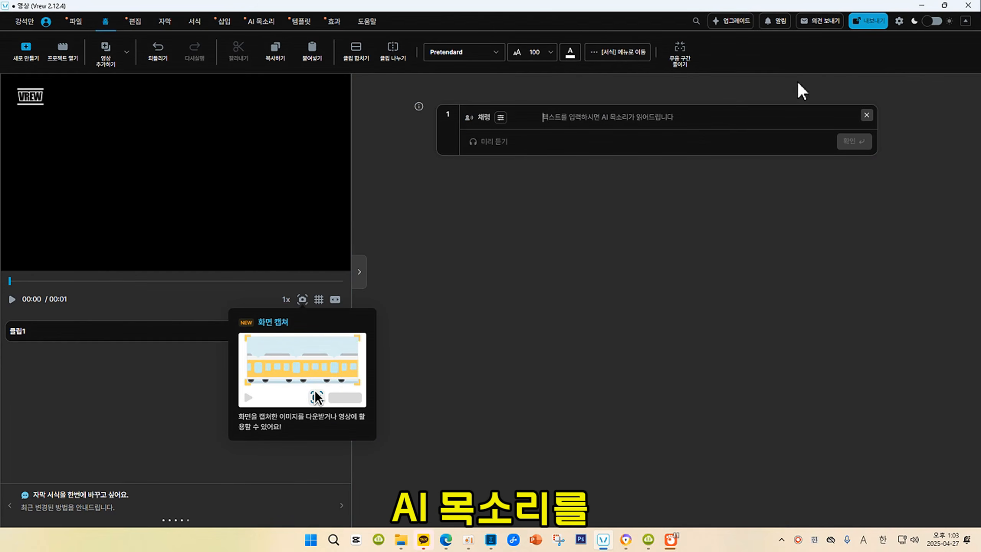
left_click(501, 119)
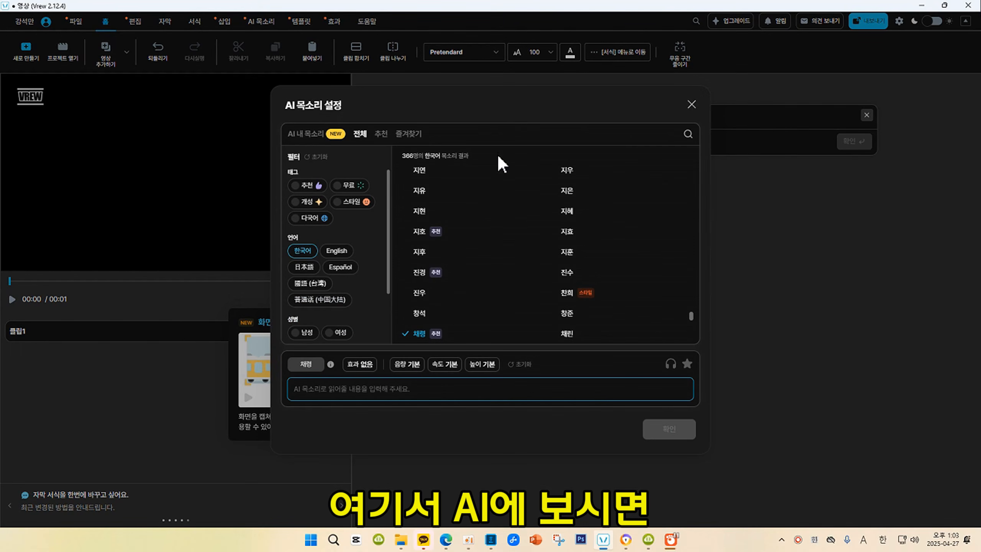
Browse the Korean AI voices in the list and listen to the preview of the voice 준성.
scroll(490, 200, "up", 4)
scroll(490, 228, "up", 5)
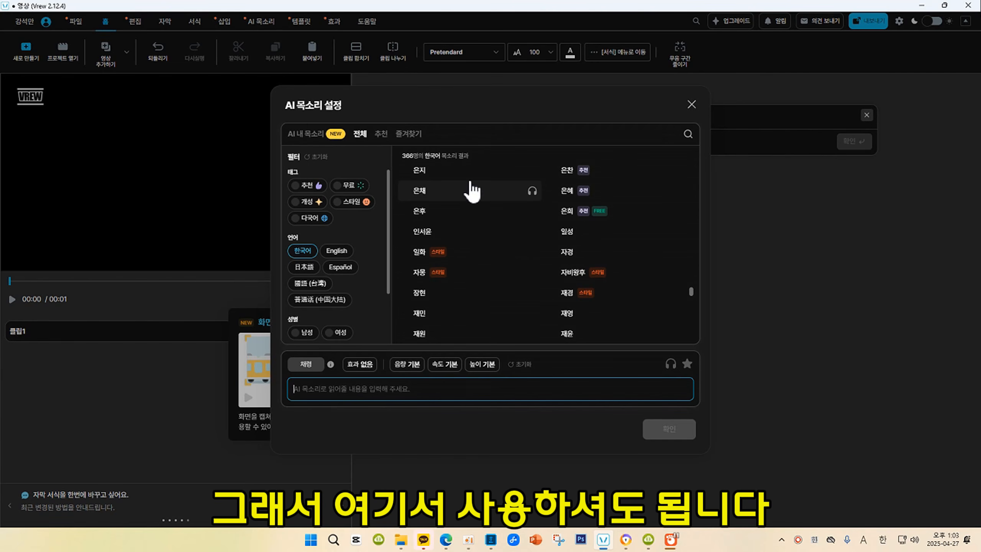
scroll(576, 221, "down", 2)
scroll(576, 220, "down", 5)
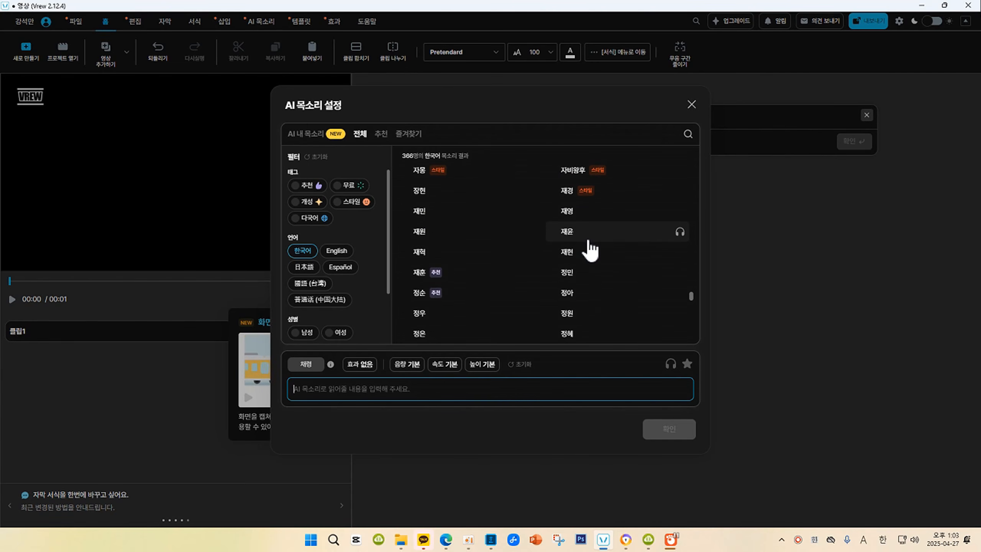
left_click(680, 282)
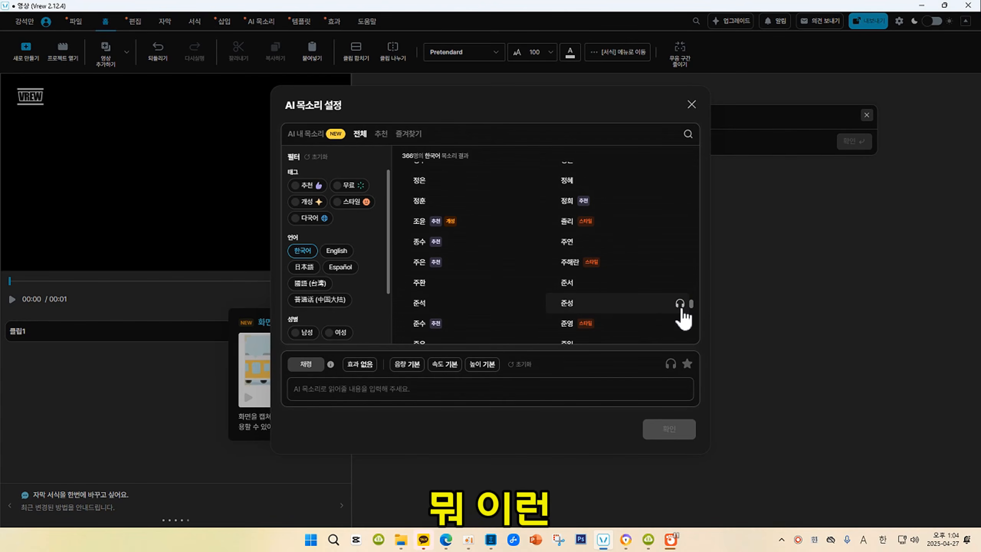
left_click(681, 306)
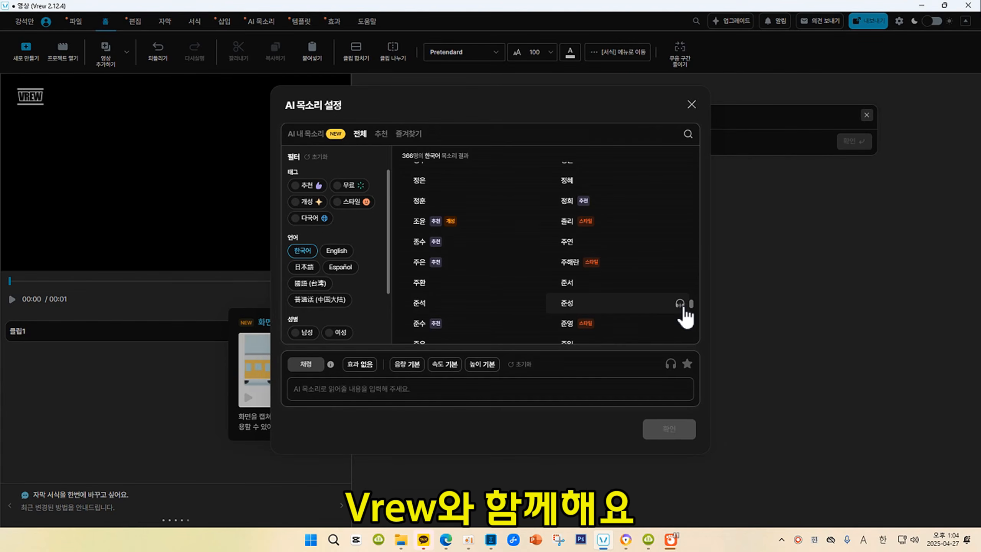
scroll(683, 294, "down", 3)
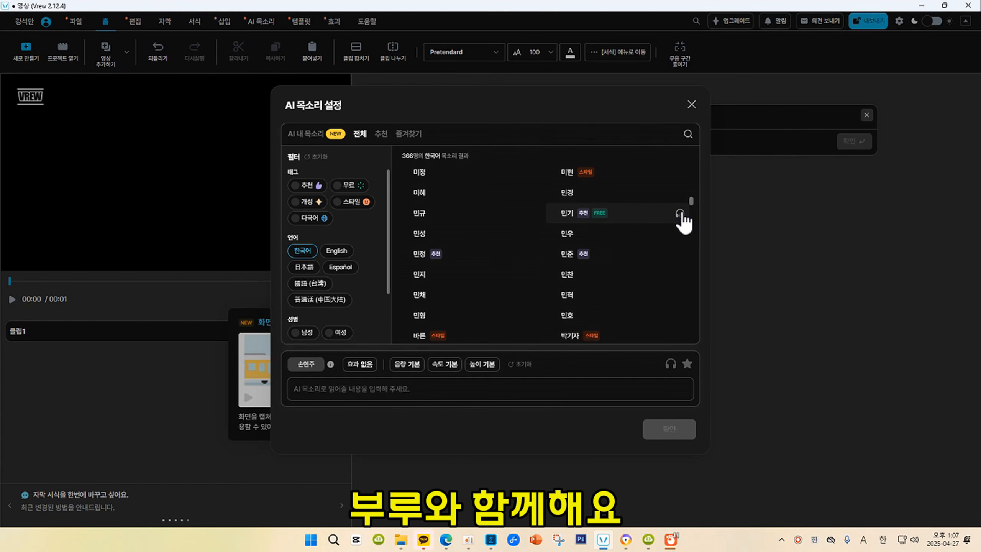
Copy the selected five-line passage from ChatGPT and paste it as the narration text in Vrew's AI voice settings.
key("alt+Tab")
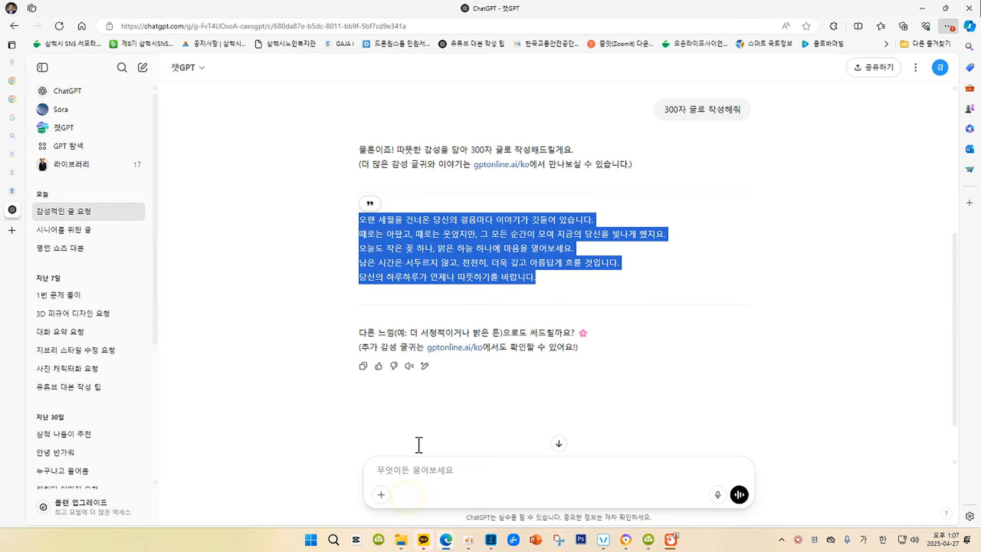
right_click(440, 257)
left_click(461, 266)
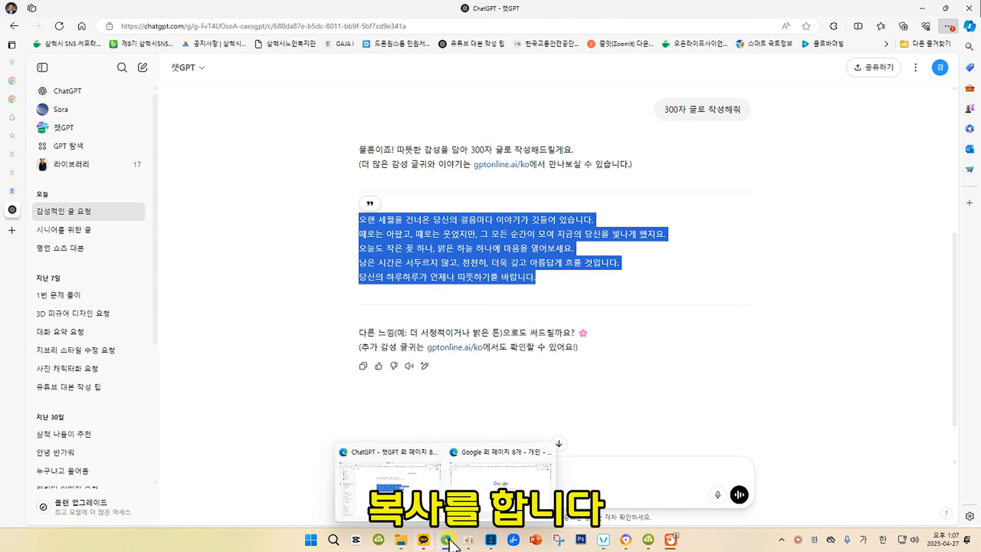
left_click(603, 539)
left_click(339, 391)
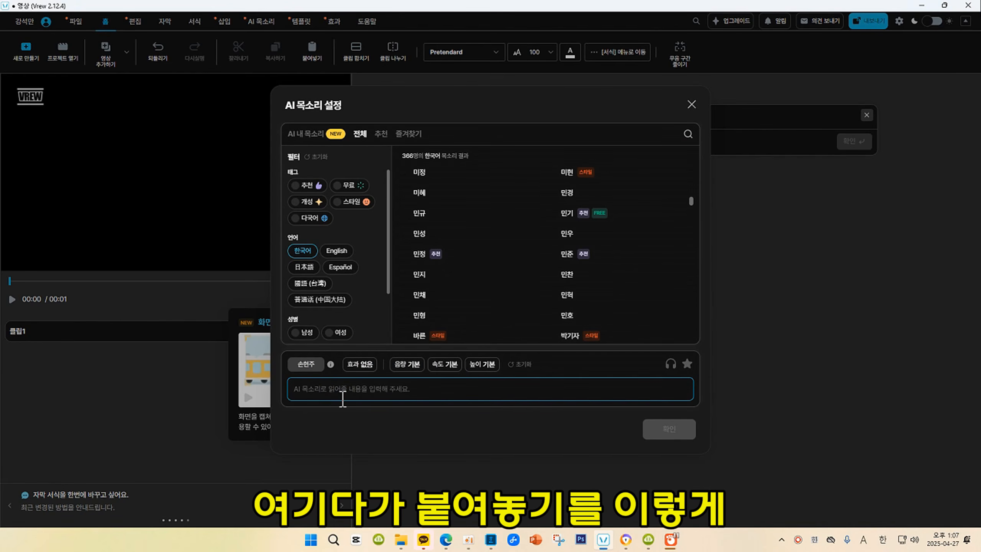
key("ctrl+v")
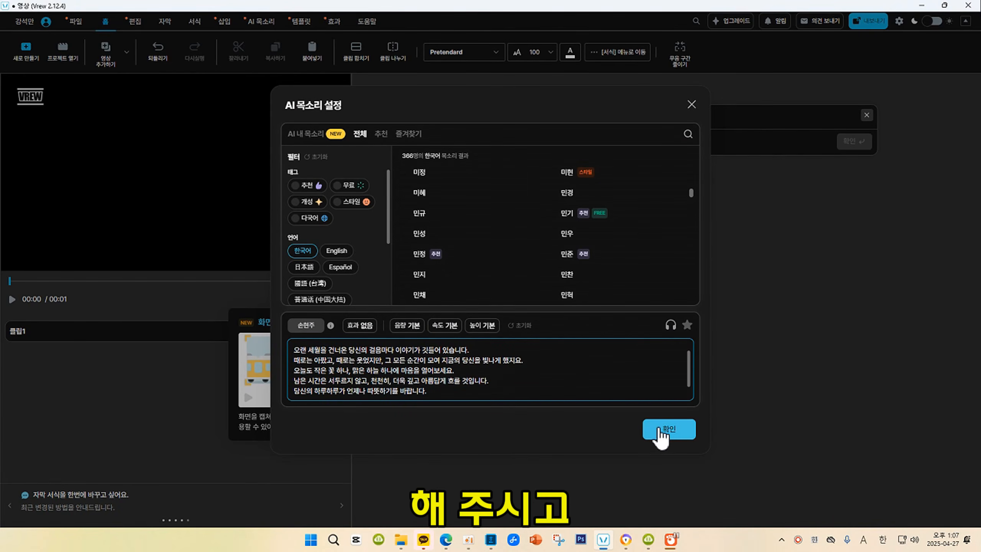
Choose the voice 민기, generate the AI narration clips and play them back.
left_click(567, 213)
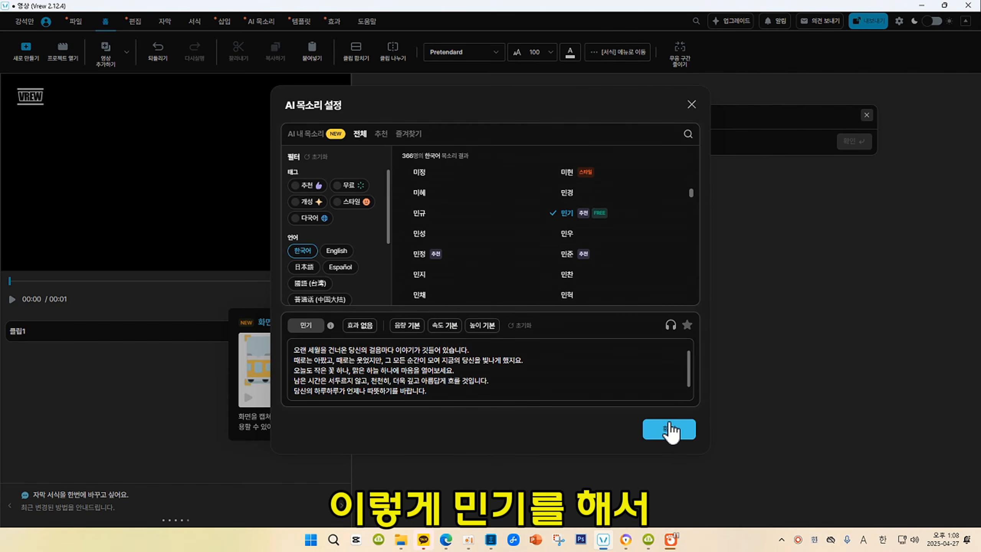
left_click(669, 427)
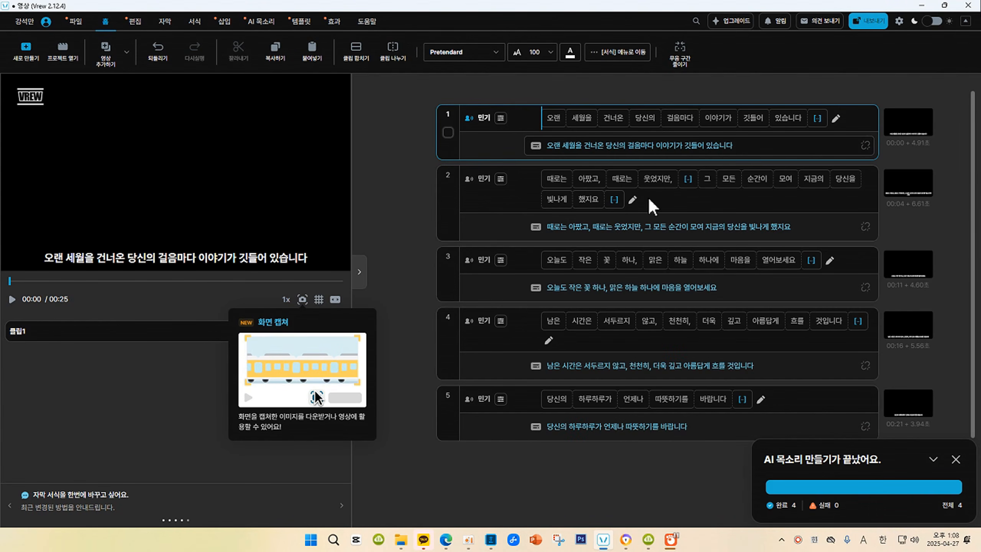
key("space")
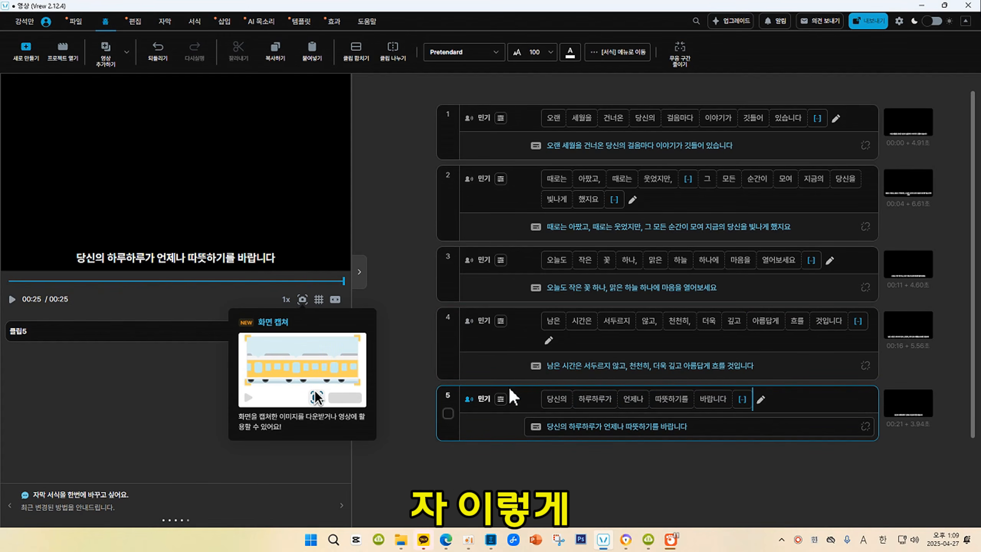
Export the narration as an audio file in MP3 format, covering all scenes and clips.
mouse_move(691, 386)
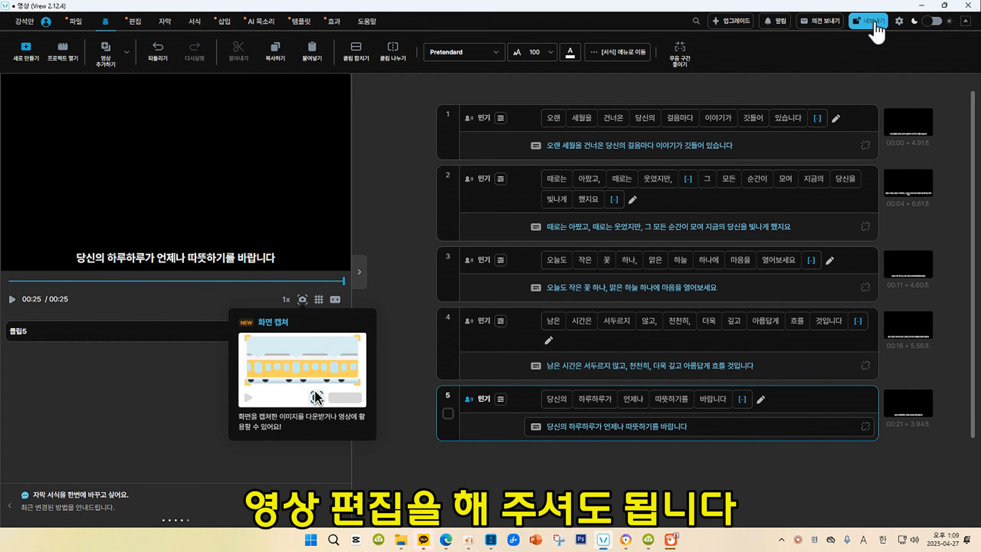
left_click(614, 118)
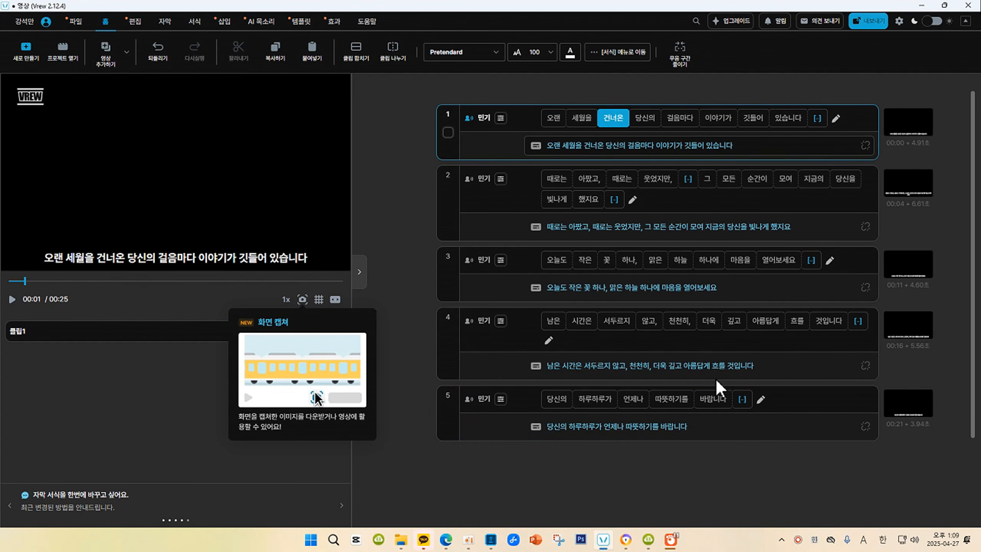
left_click(876, 21)
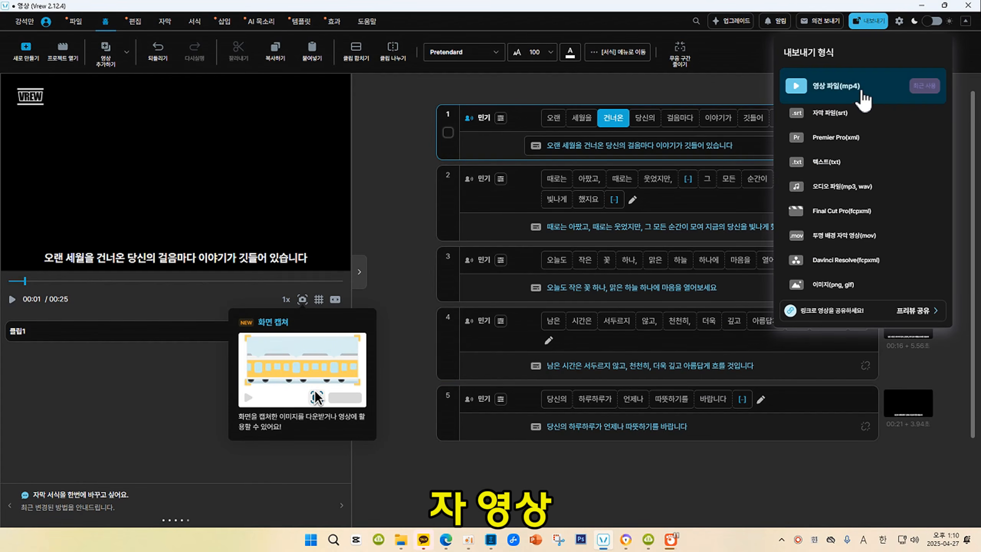
left_click(855, 186)
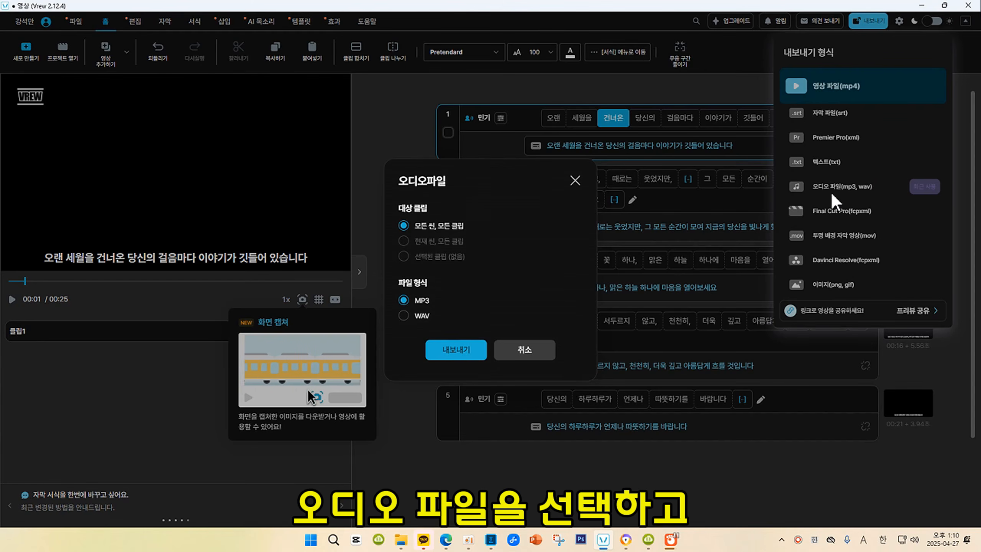
left_click(459, 350)
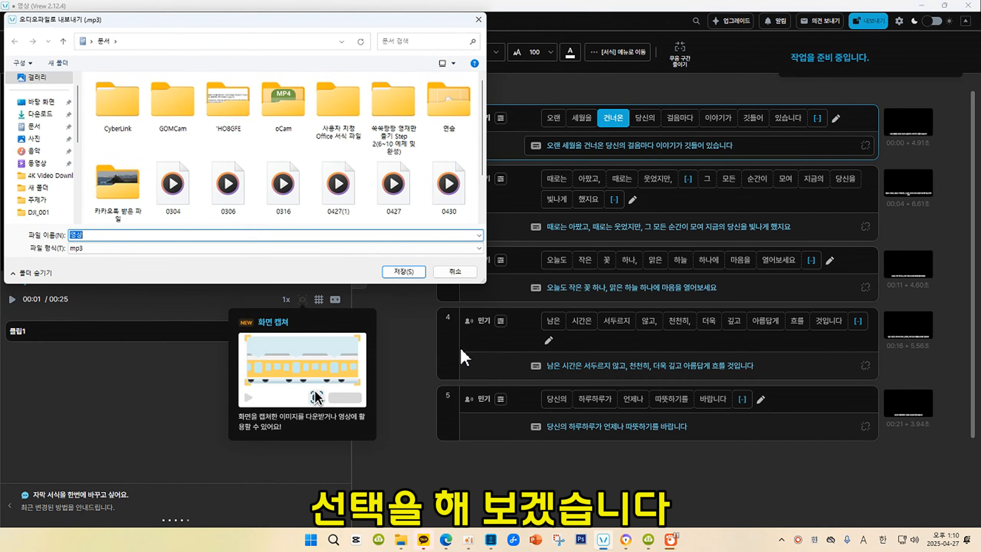
Set the 음악 folder as the MP3 export location and name the file 명언-브루.
left_click(35, 151)
type("명언-ㅇ")
key("BackSpace")
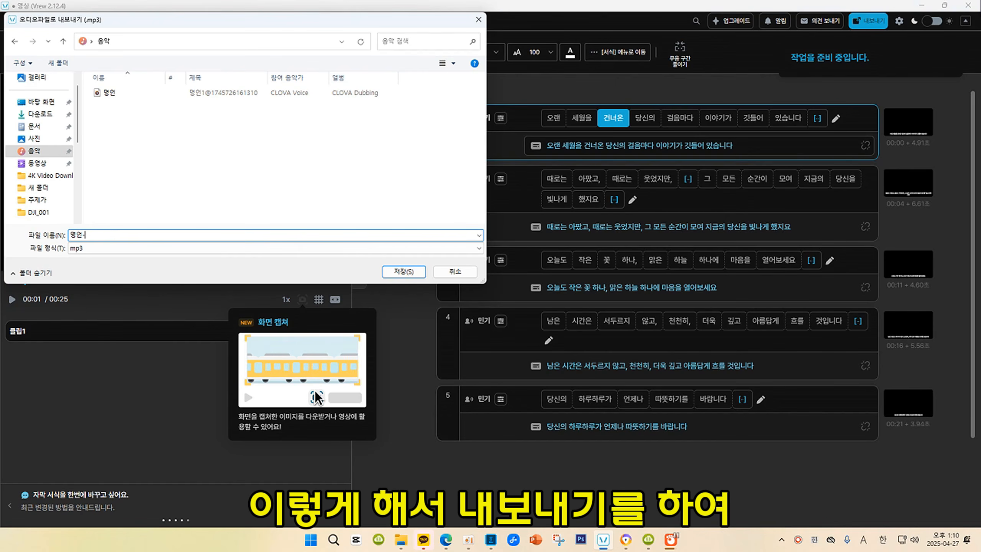
key("Hangul")
type("브루")
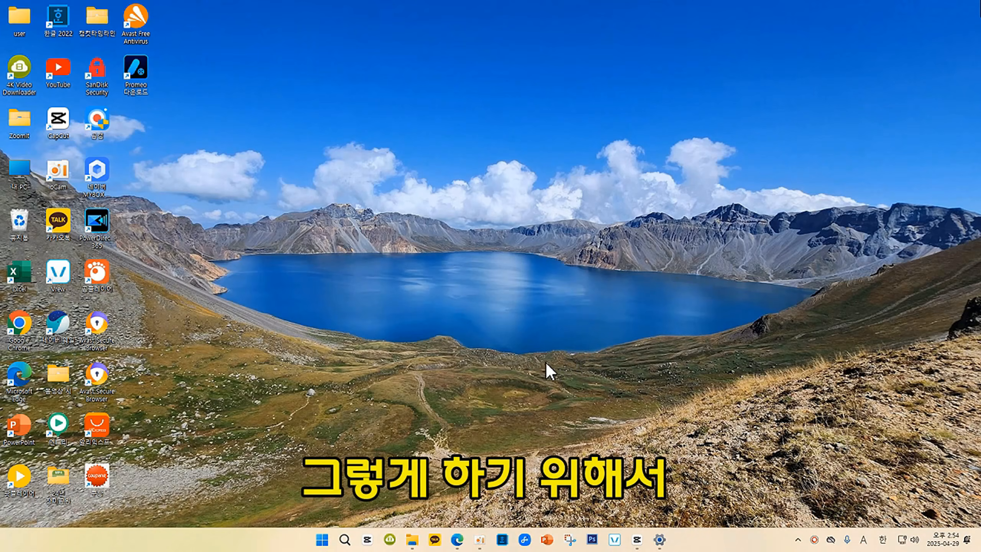
Switch to the Edge browser, search Google for 챗gpt and open the OpenAI ChatGPT result.
left_click(459, 539)
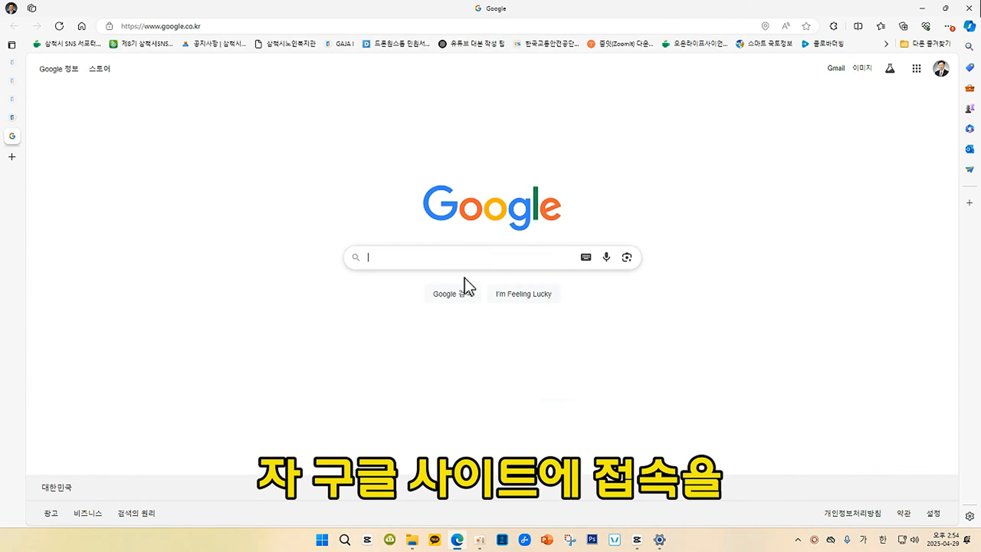
left_click(394, 259)
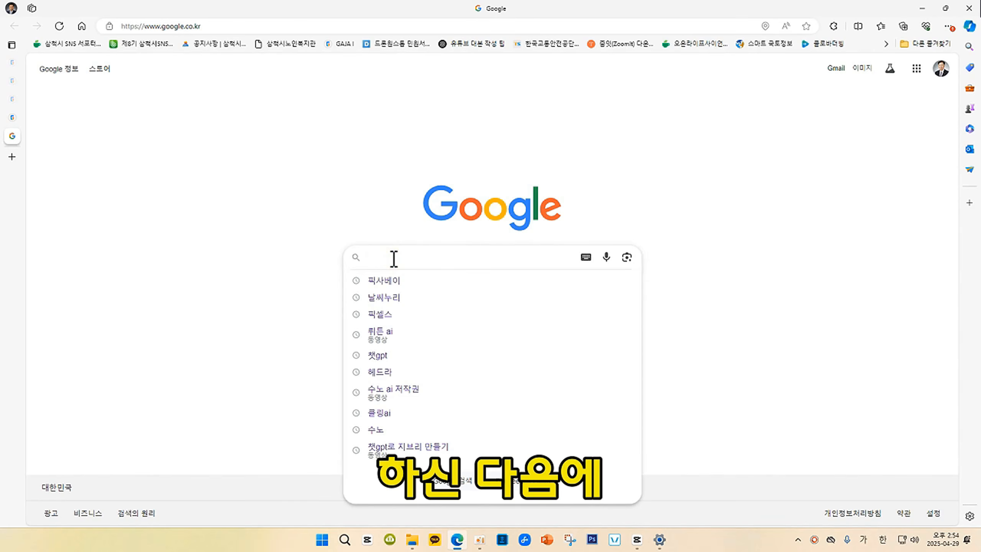
type("챗")
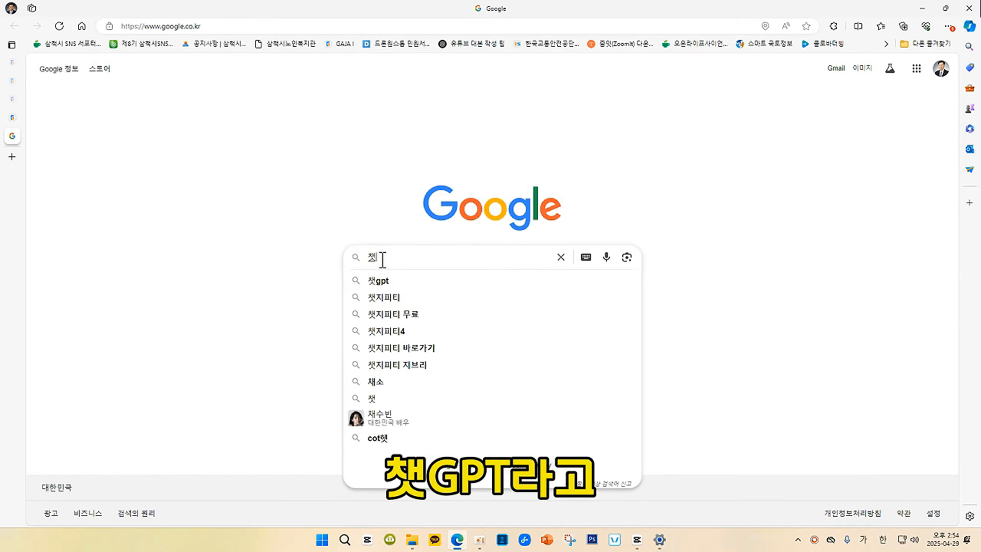
left_click(381, 281)
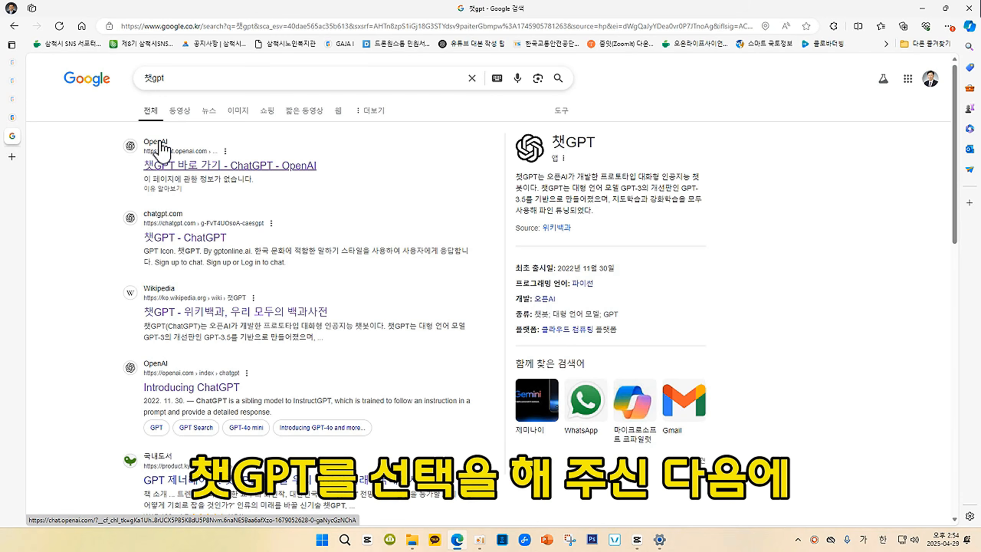
left_click(159, 142)
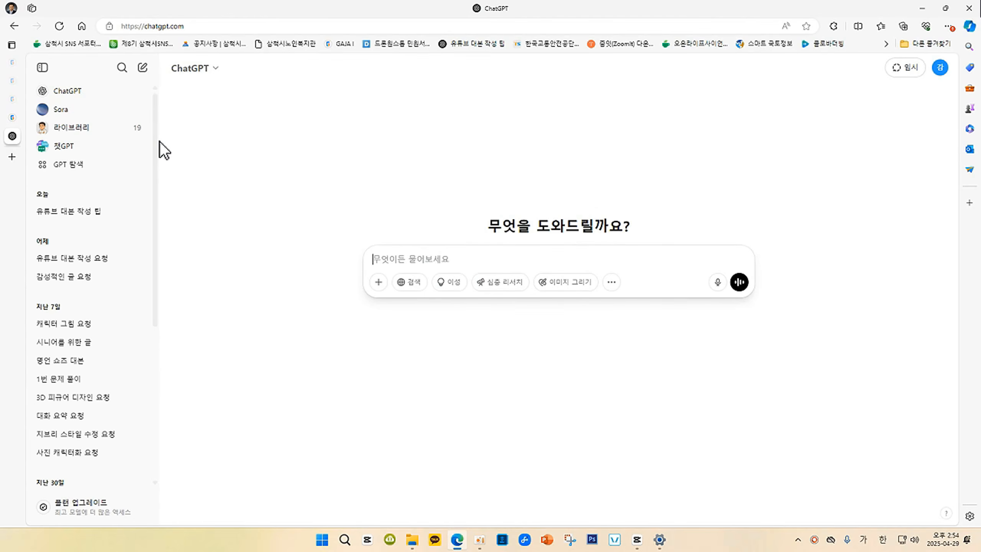
Start a new chat and attach the portrait photo 메신저1 from the computer's 사진 folder.
left_click(142, 68)
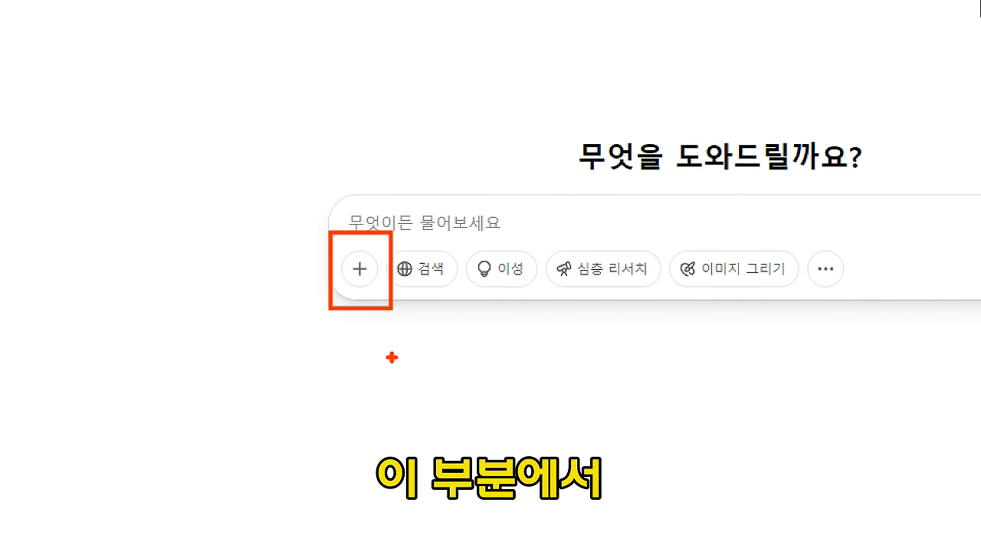
left_click(360, 268)
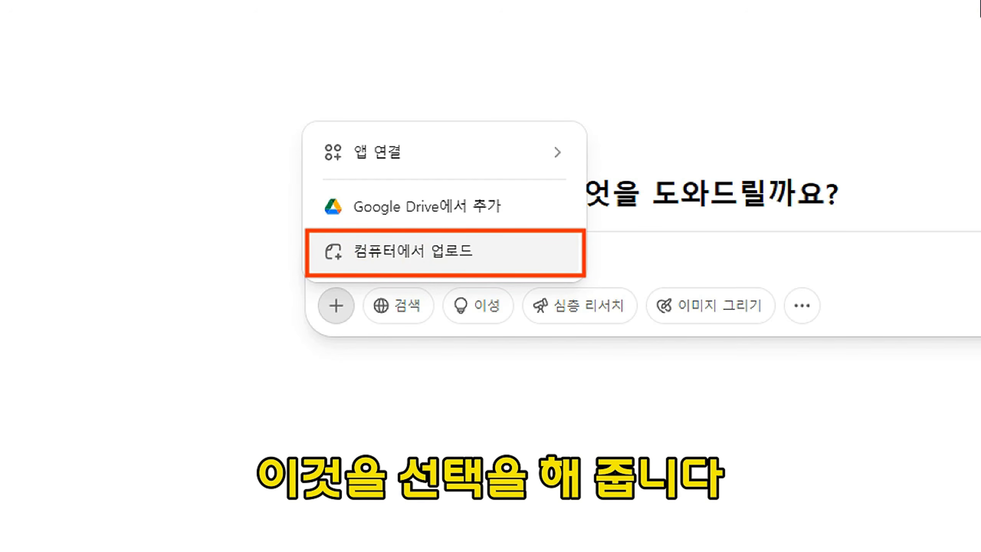
left_click(444, 263)
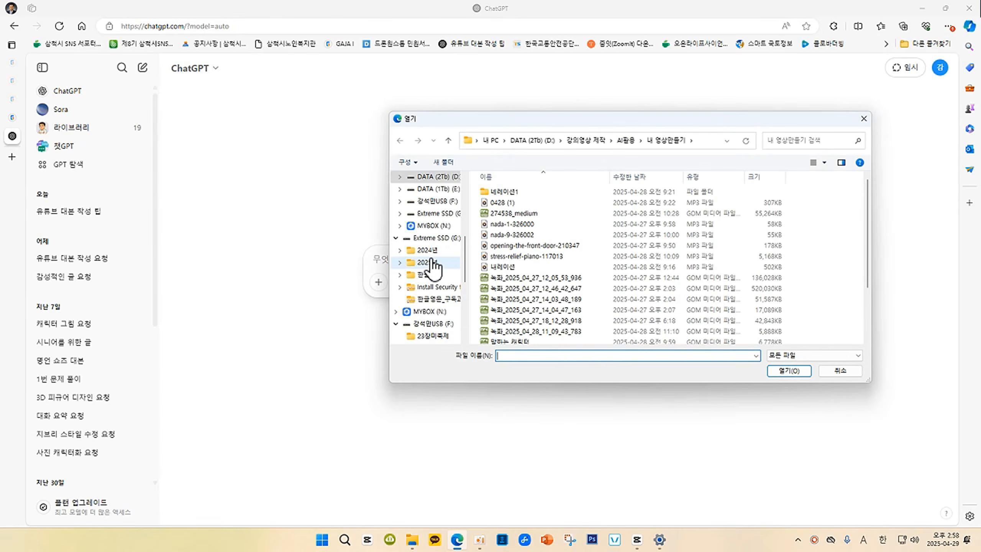
left_click_drag(467, 259, 465, 201)
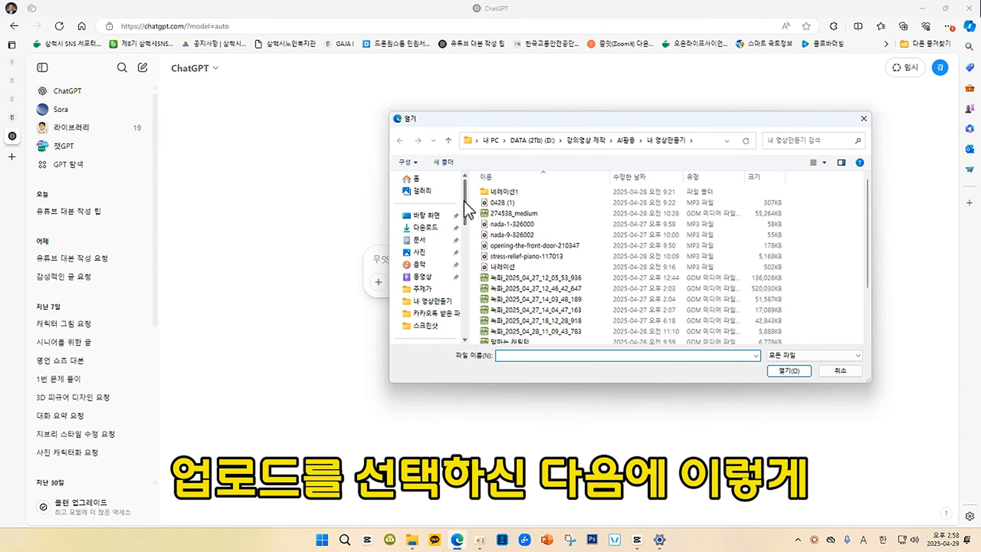
left_click(419, 252)
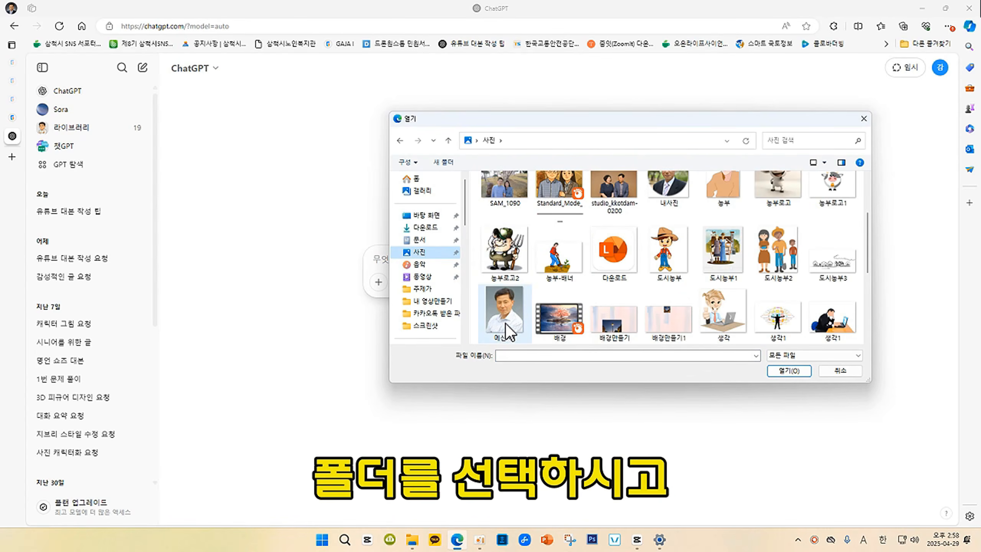
left_click(506, 323)
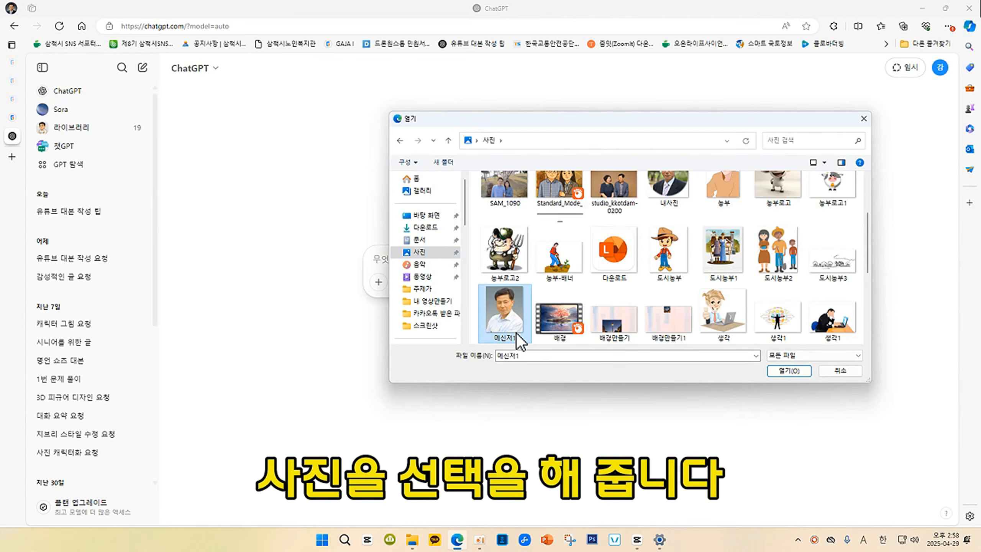
left_click(794, 374)
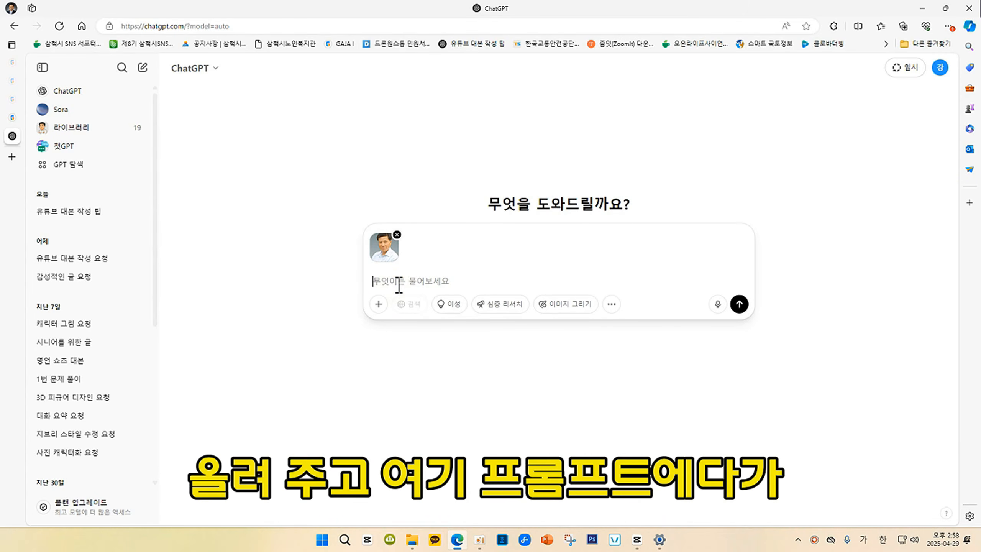
Send ChatGPT the prompt 이 사진으로 캐릭터 스타일로 그려줘 with the attached portrait photo.
type("이 사")
type("진으로 캐릭터 스")
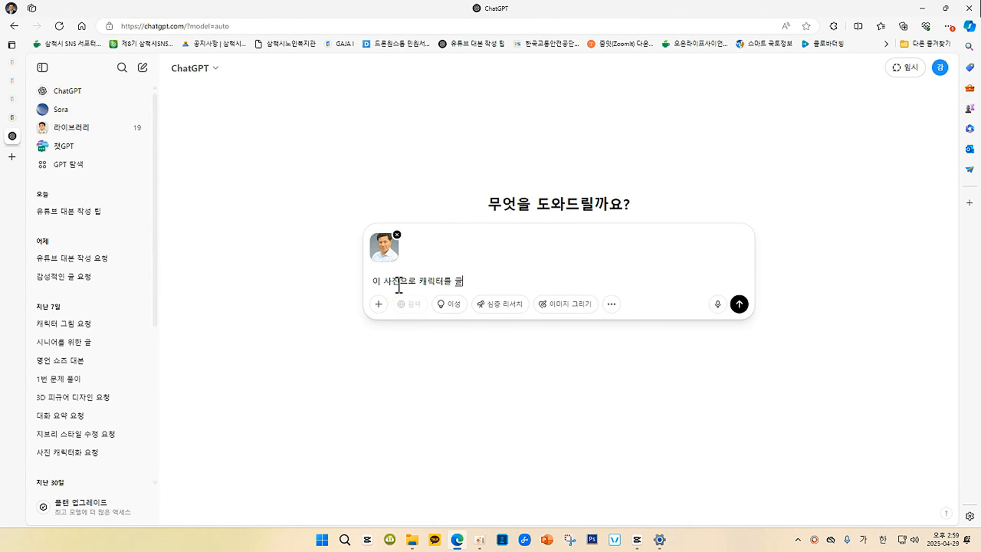
type("타일로 그려줘")
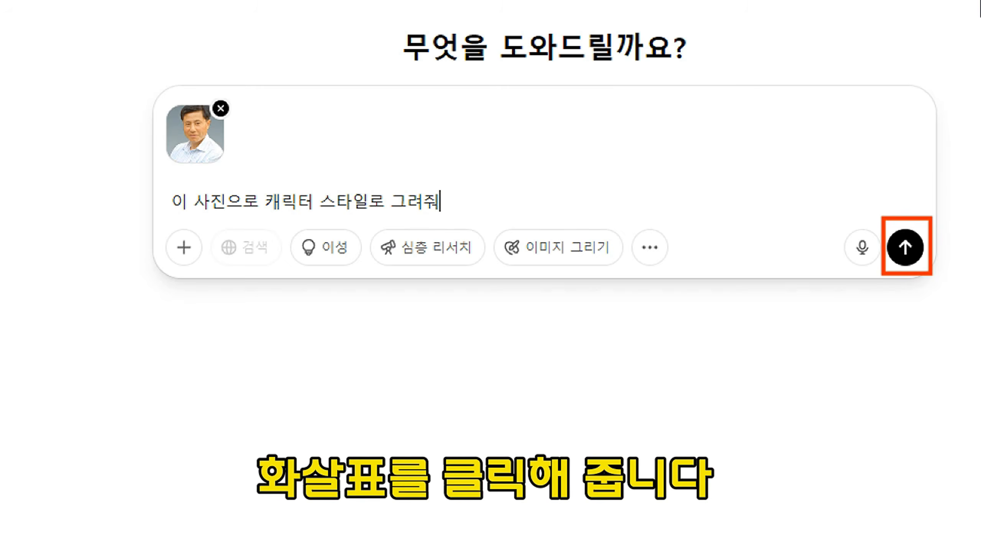
left_click(905, 247)
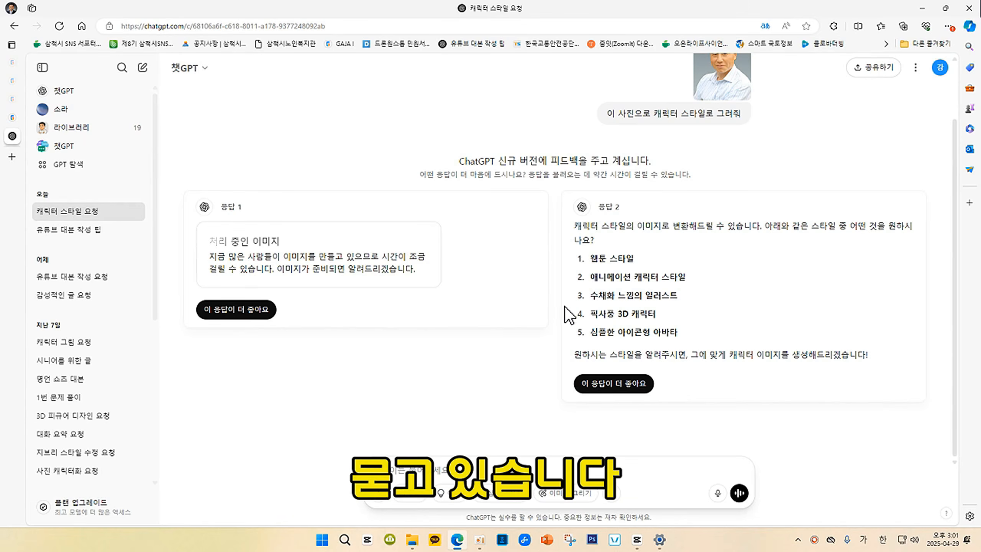
Reply to the style question by sending 2번째 애니메이션 캐릭터 스타일로 그려줘.
left_click(403, 467)
type("애니메이션 캐릭터 스태")
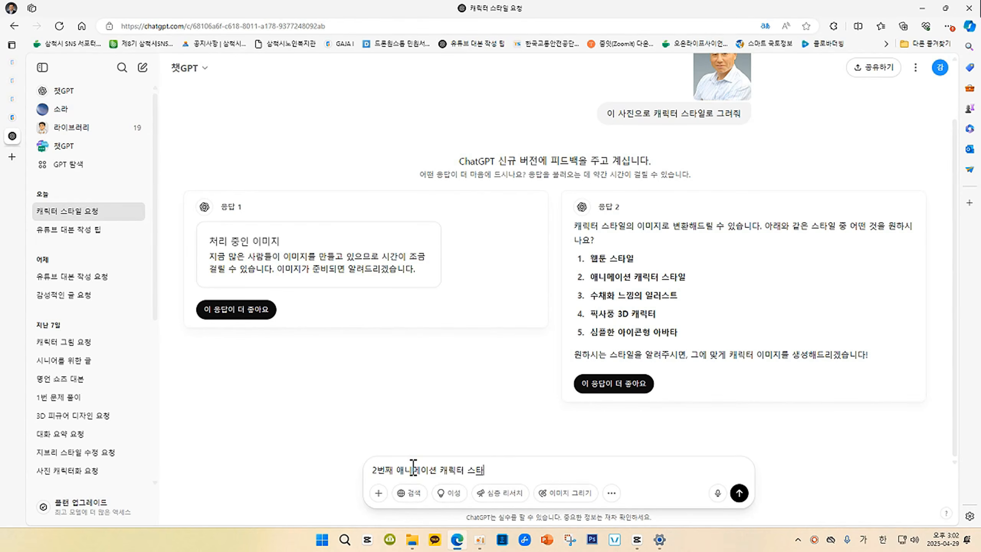
type("줘")
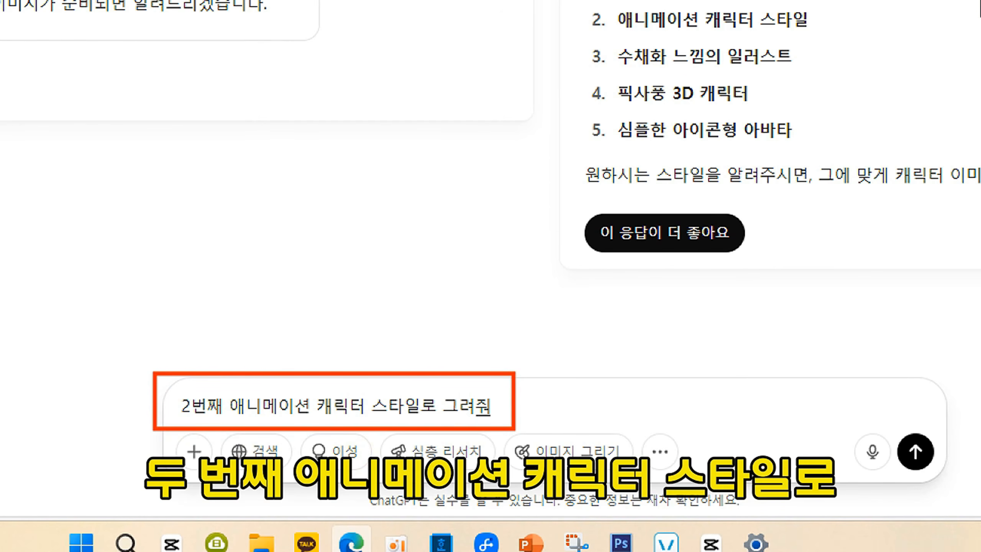
left_click(916, 451)
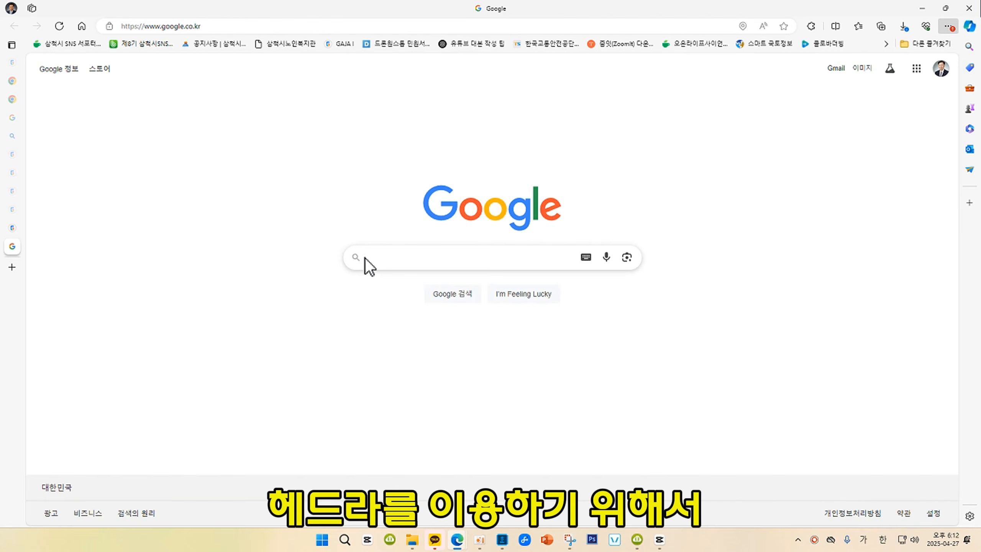
Search Google for 헤드라 and open the Hedra website from the results.
left_click(365, 259)
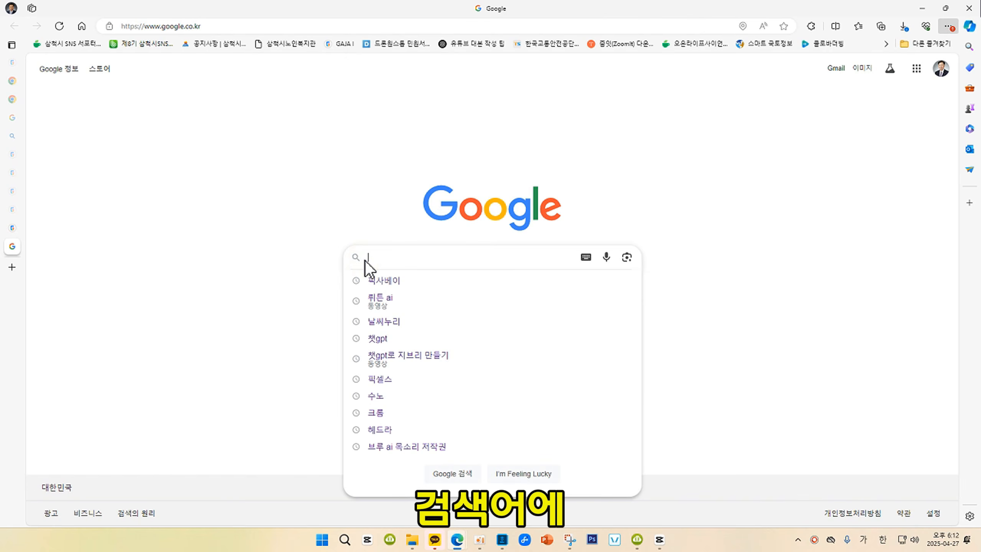
type("헤드라")
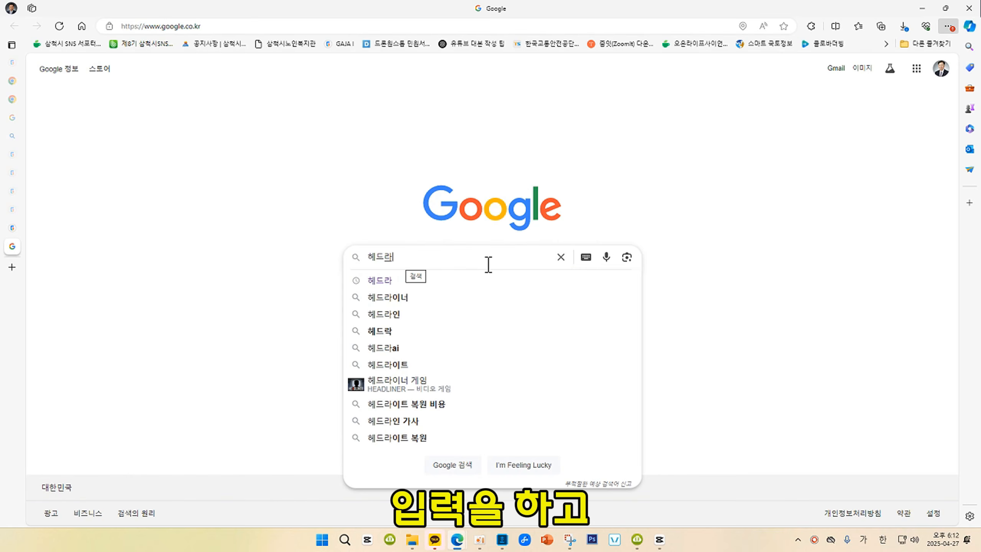
key("Return")
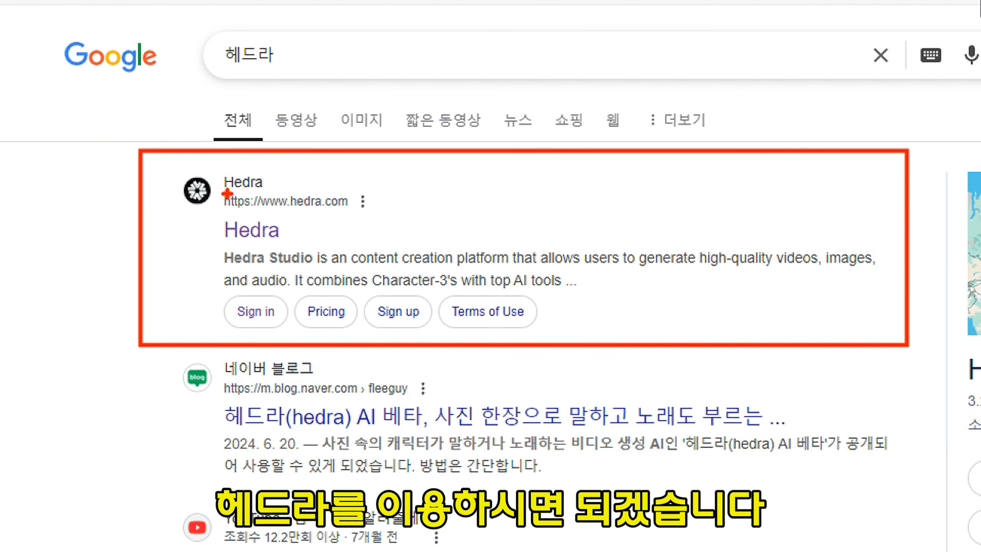
left_click(252, 230)
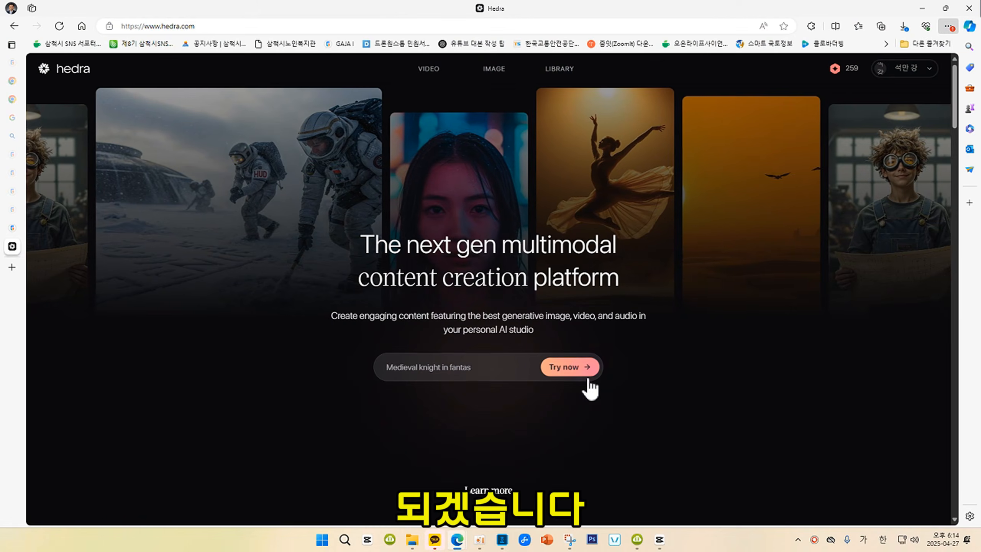
Open Hedra's video creation page and translate it into Korean.
left_click(521, 344)
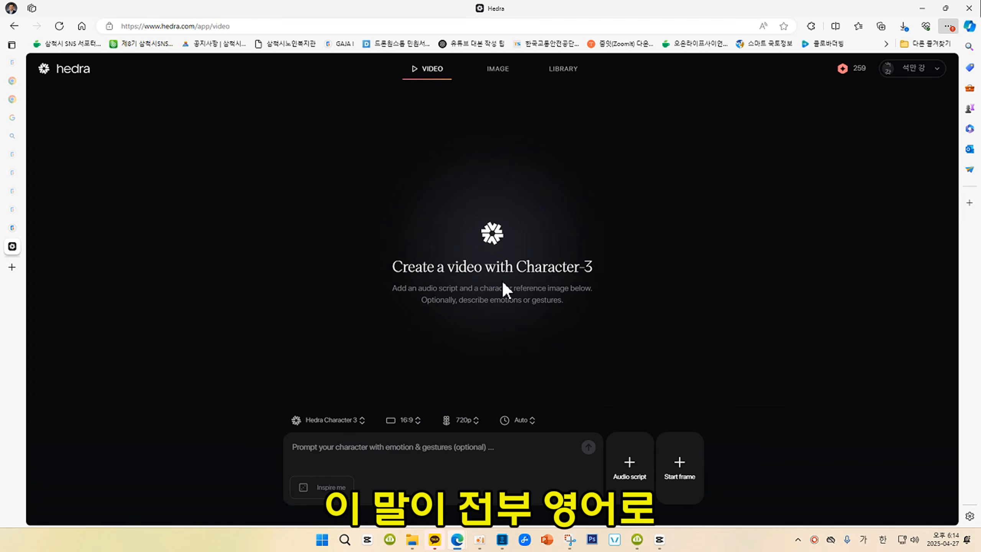
right_click(478, 272)
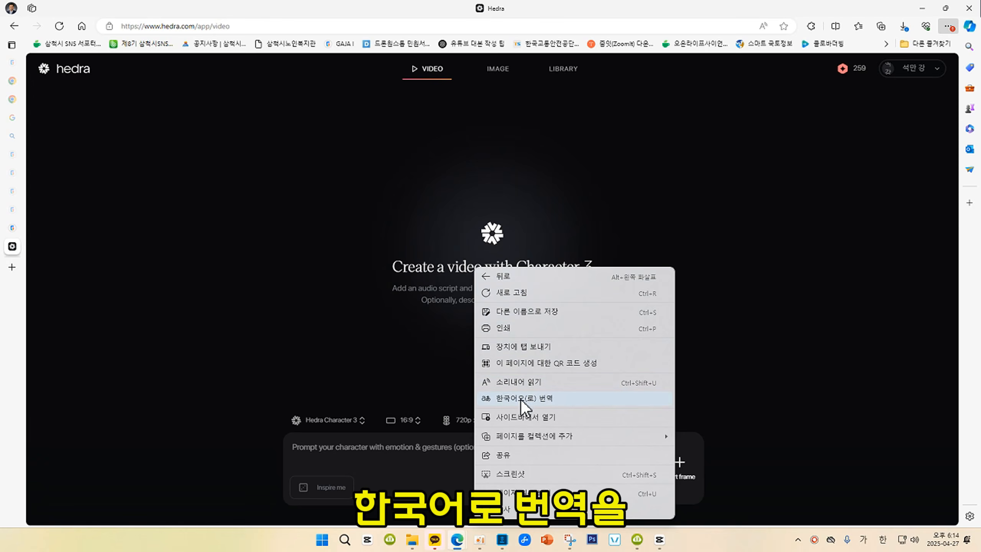
left_click(533, 402)
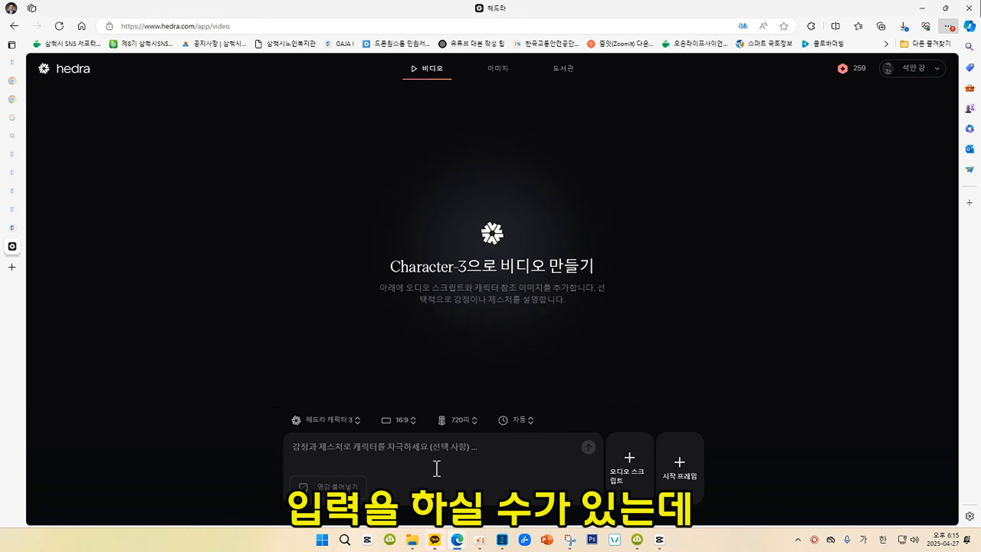
Check the available video models, keeping the Hedra character model, and set the aspect ratio to 9:16.
left_click(358, 424)
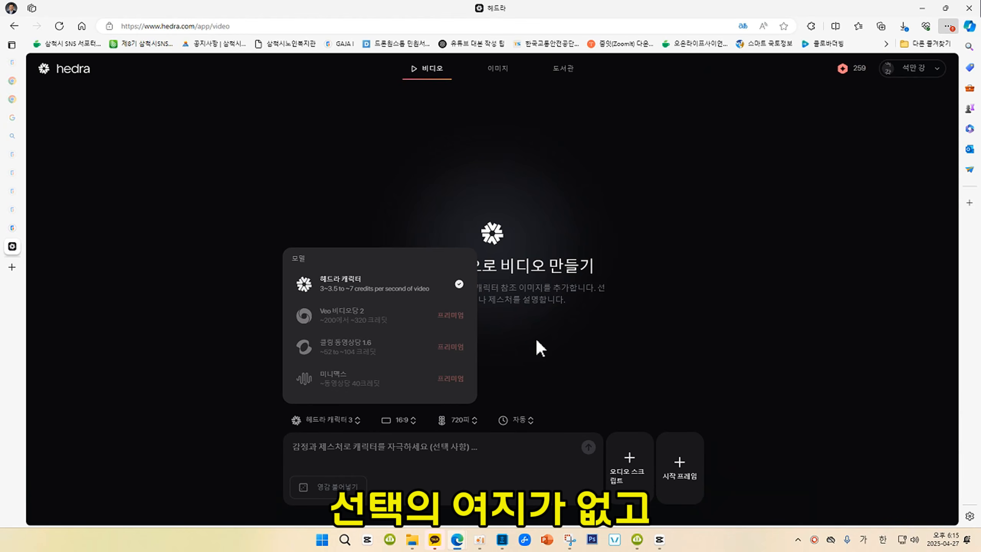
left_click(538, 341)
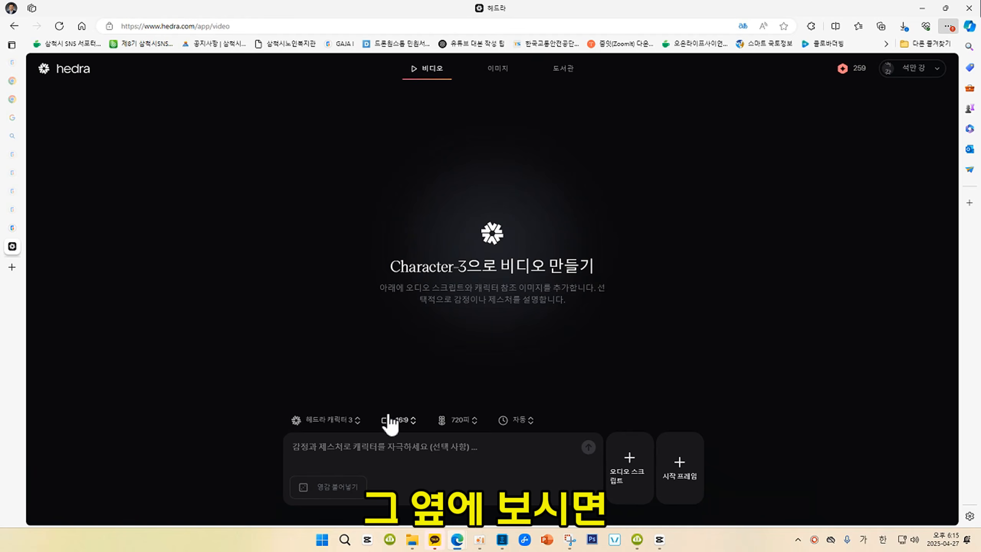
left_click(403, 421)
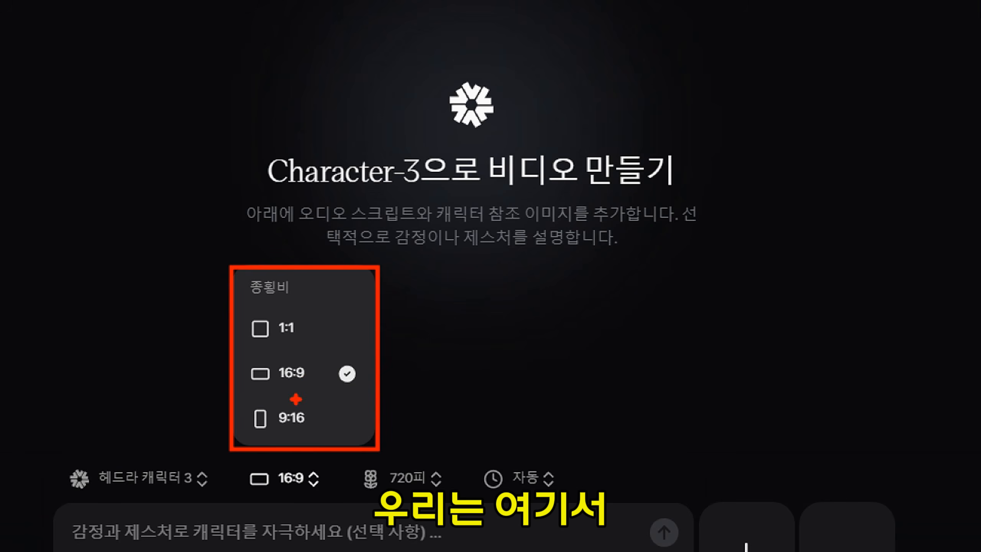
left_click(336, 417)
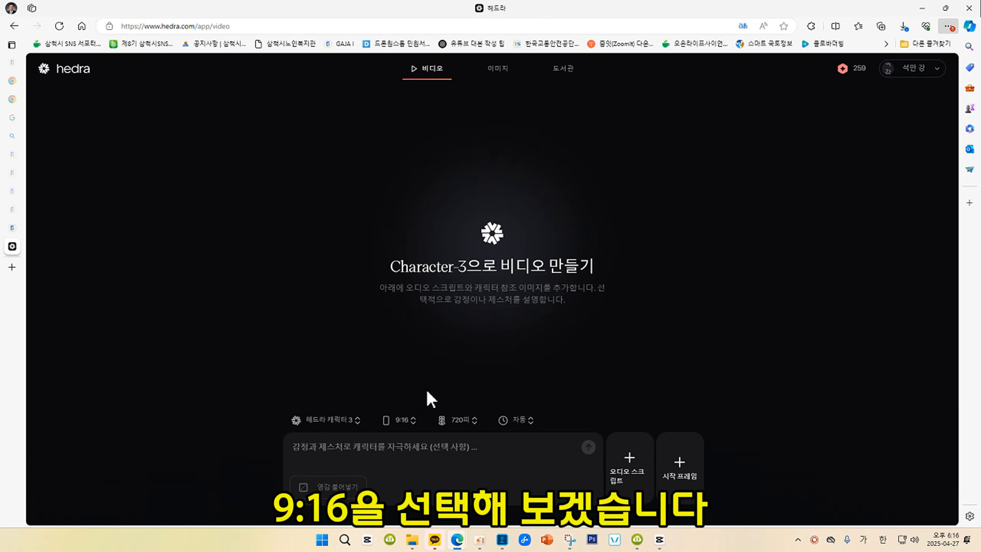
left_click(463, 419)
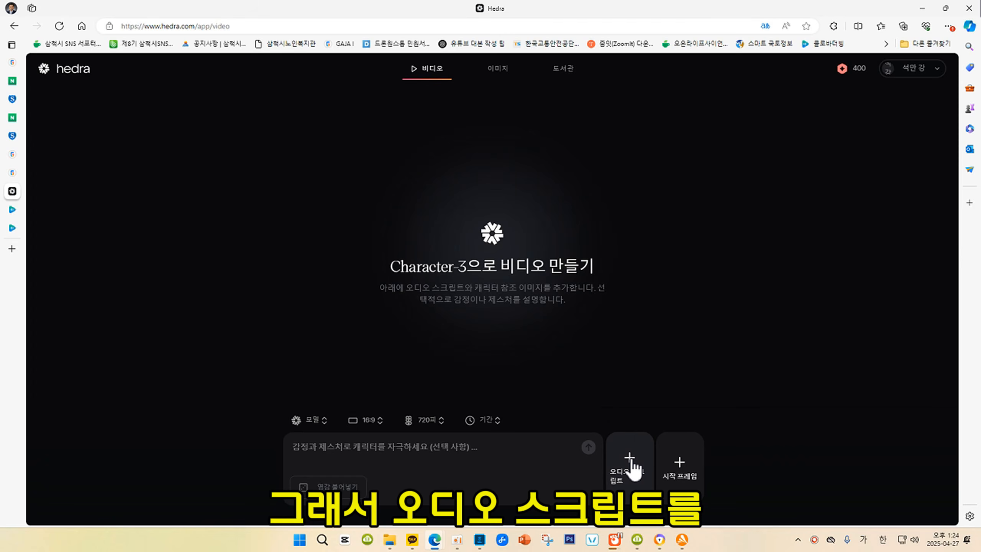
Open voice generation for the audio script, search the voices for korea and preview the Korean voice.
left_click(633, 462)
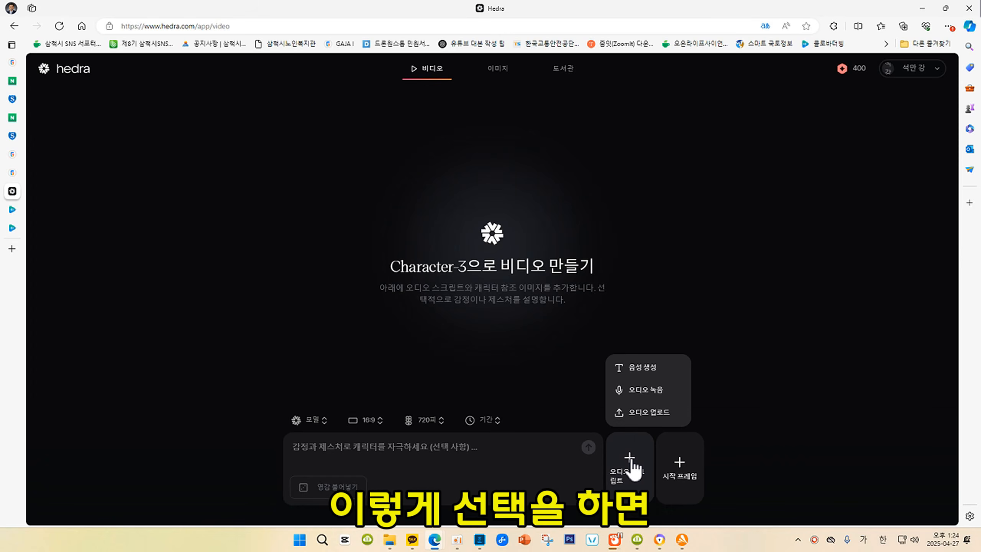
left_click(650, 372)
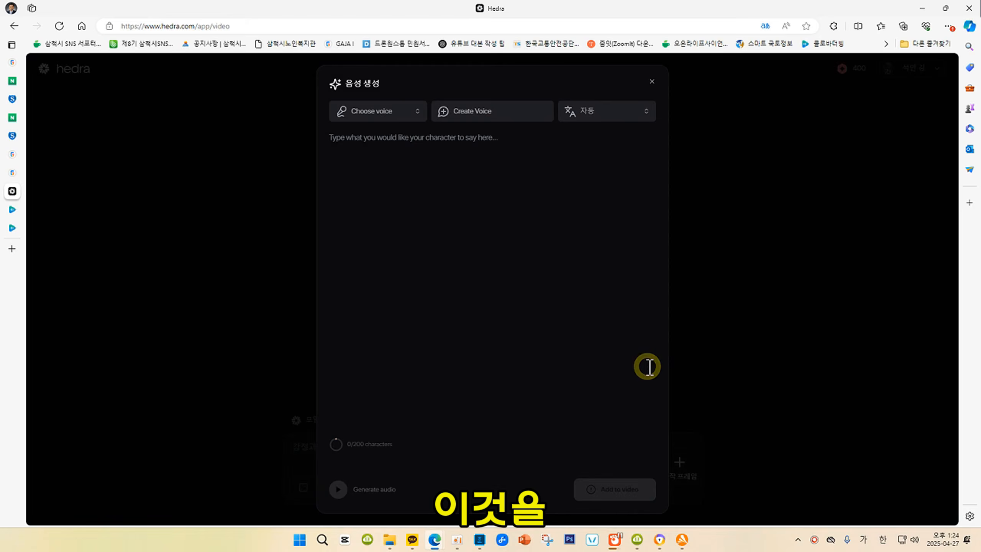
left_click(415, 116)
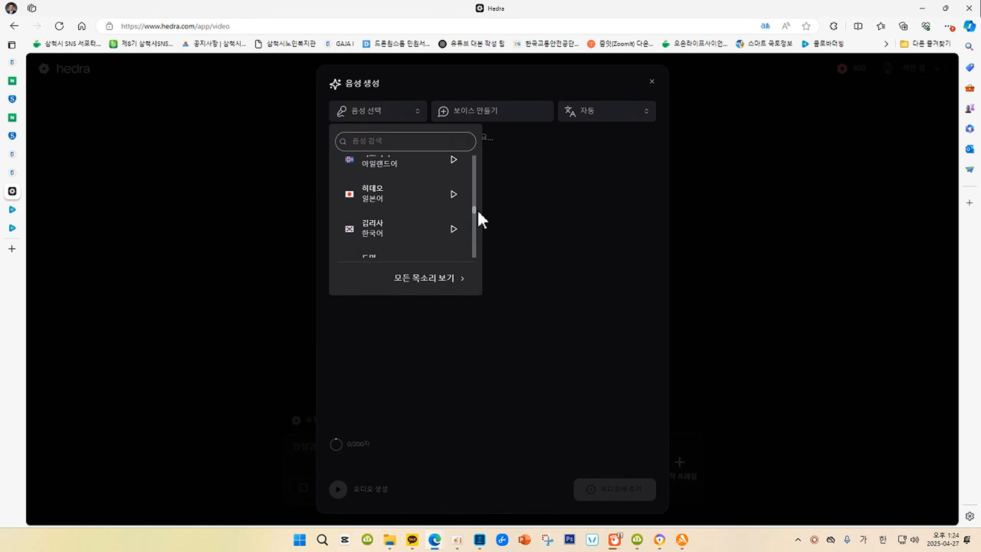
left_click(376, 140)
type("korea")
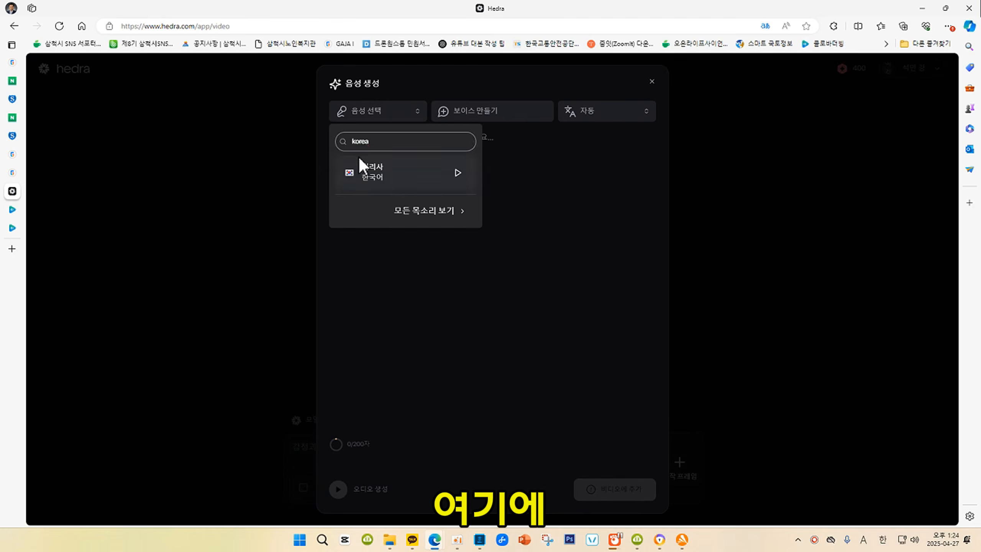
left_click(459, 173)
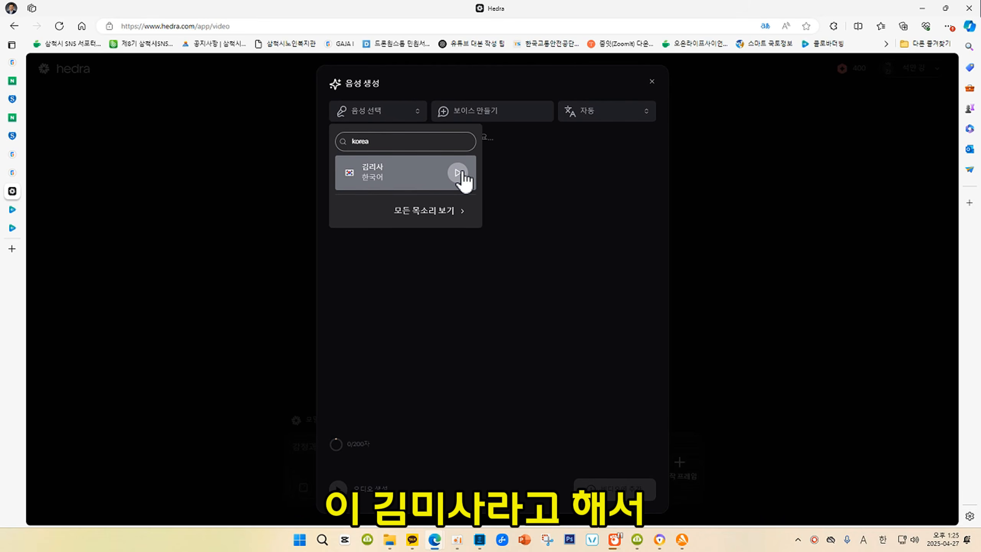
left_click(424, 269)
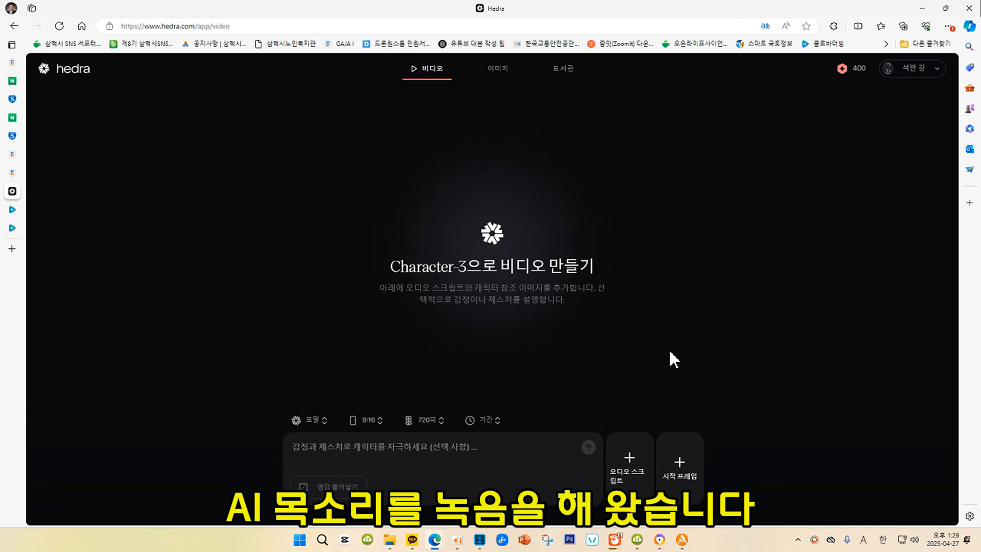
Upload the audio file 명언 from the 음악 folder as the audio script.
left_click(635, 458)
left_click(650, 413)
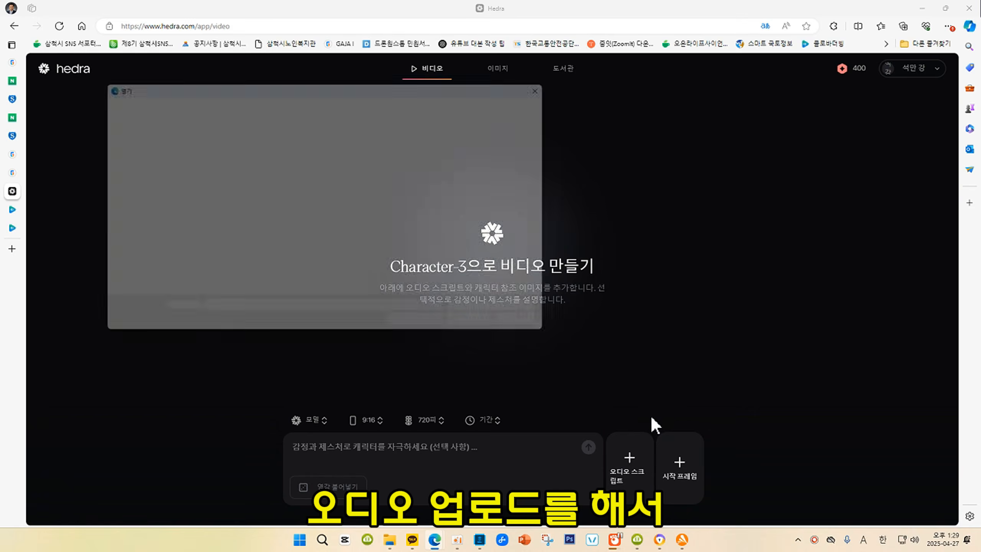
left_click(116, 211)
left_click(256, 154)
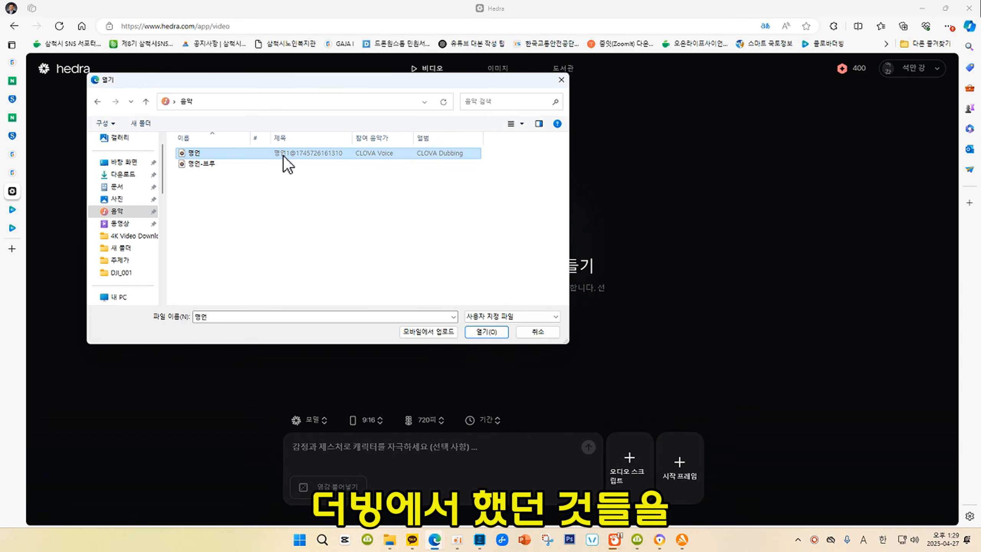
left_click(487, 332)
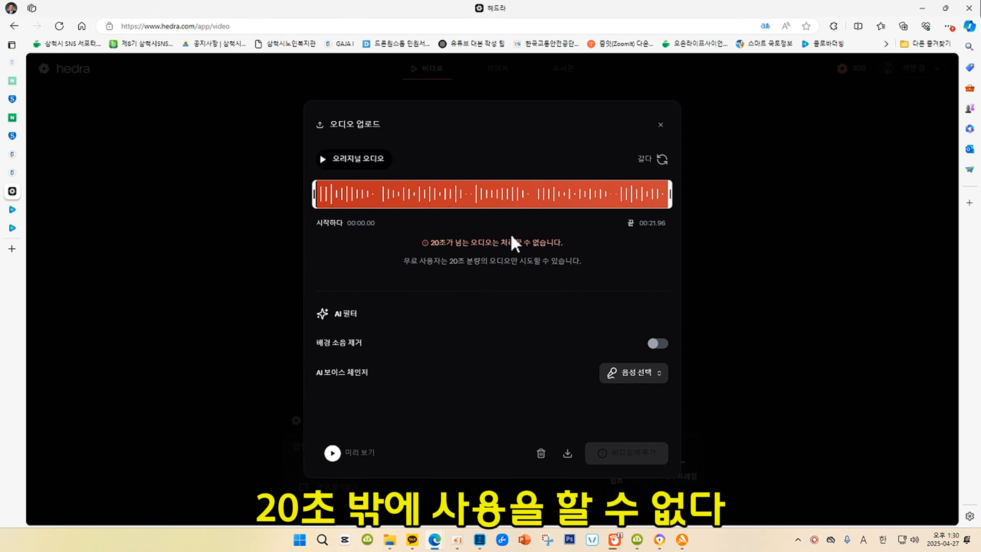
Trim the uploaded audio to end at 00:19.90, then add it to the video.
left_click(552, 206)
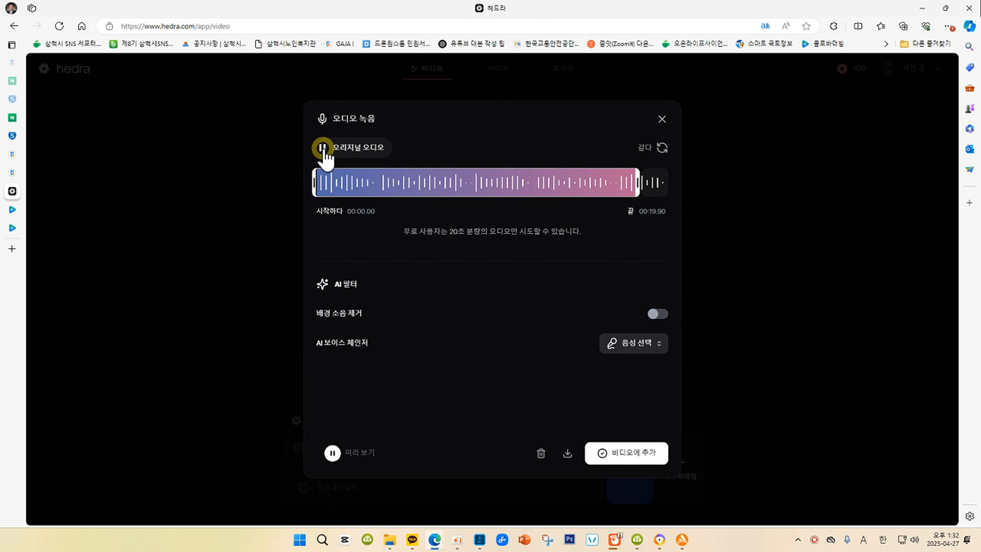
left_click(323, 148)
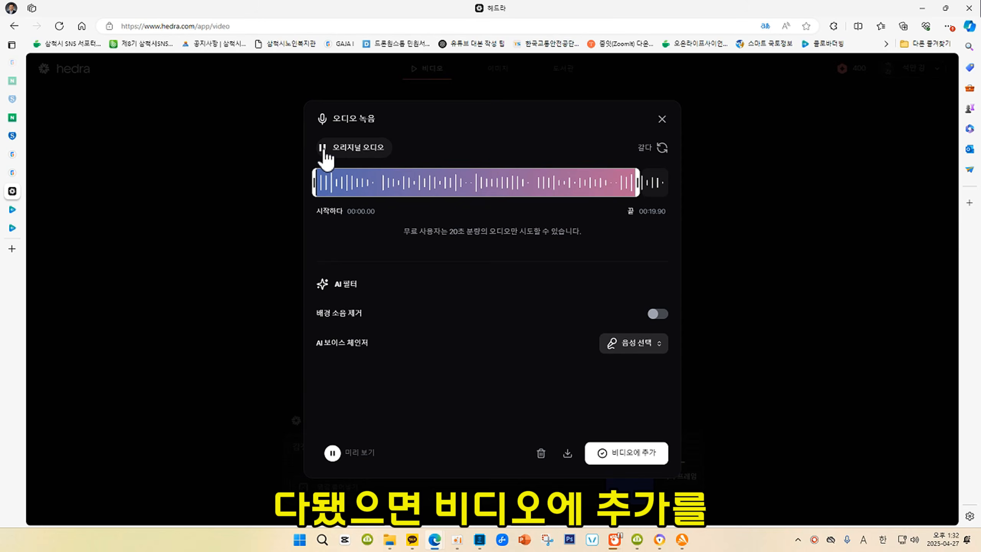
left_click(633, 453)
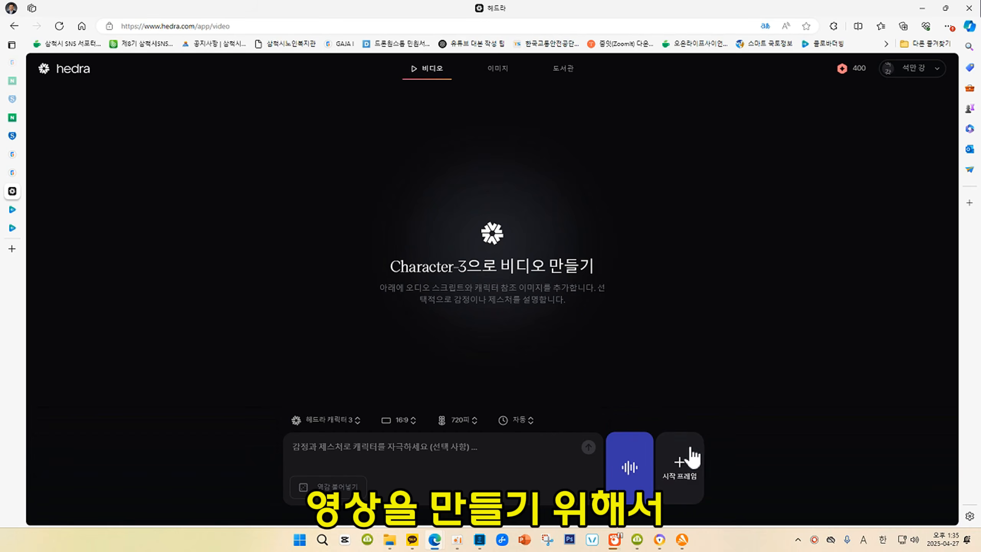
Upload the image 캐릭터 from the 사진 folder as the video's start frame.
left_click(682, 469)
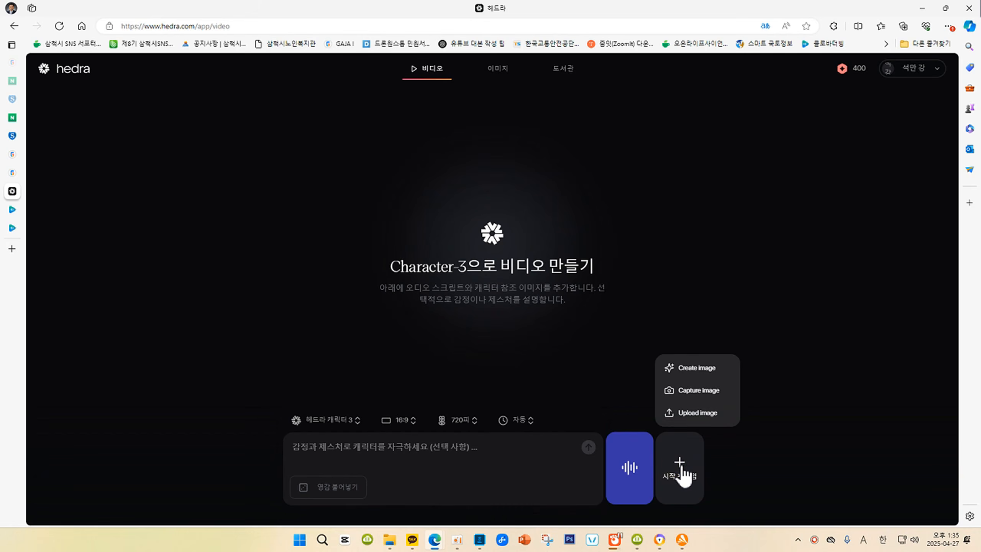
left_click(711, 413)
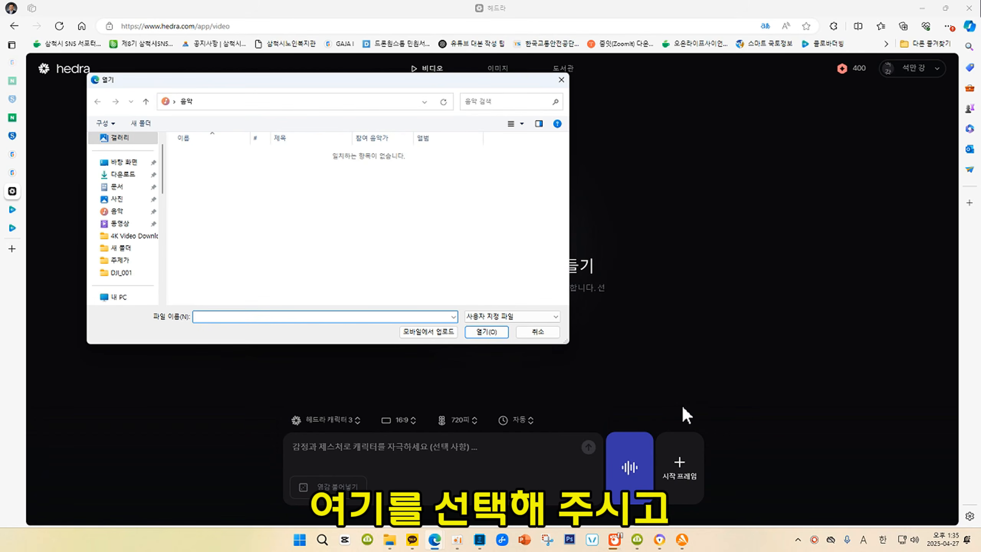
left_click(117, 199)
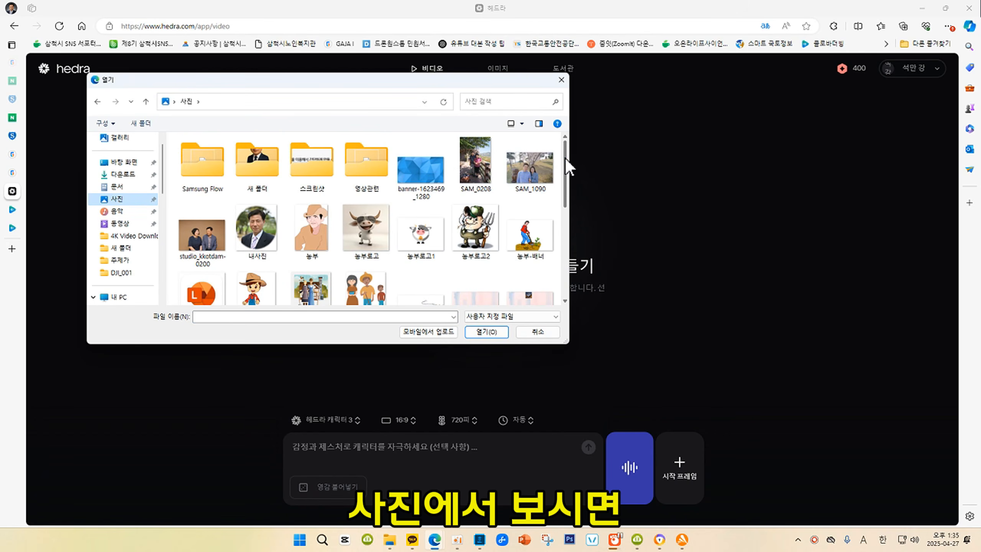
left_click_drag(566, 158, 564, 256)
left_click(265, 272)
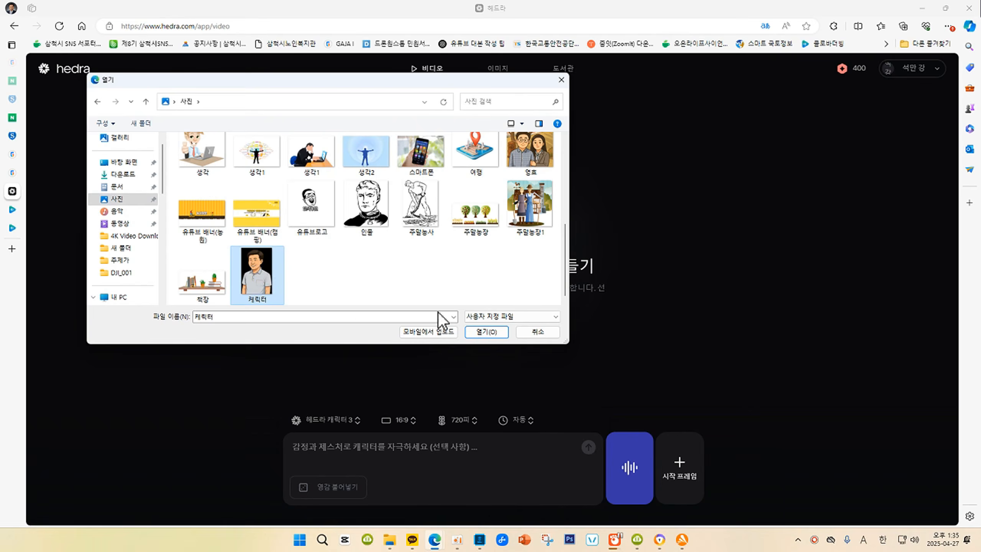
left_click(487, 332)
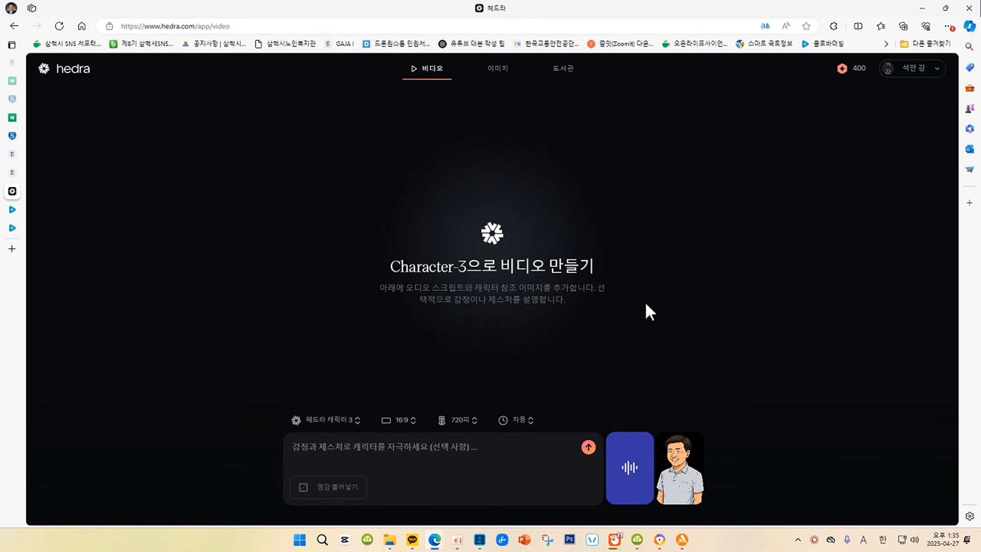
Generate the talking-character video from the added audio and start frame, and play the finished result.
left_click(587, 449)
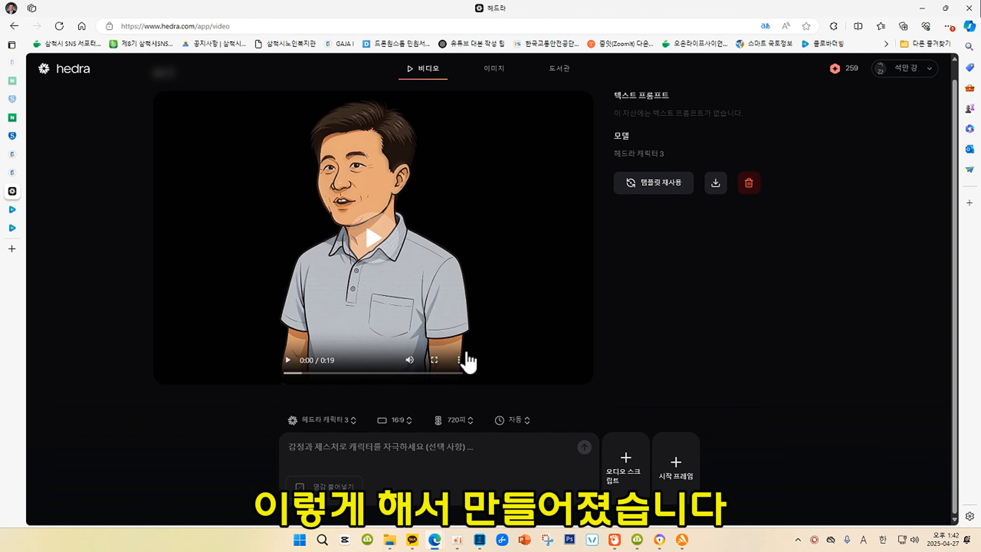
left_click(372, 240)
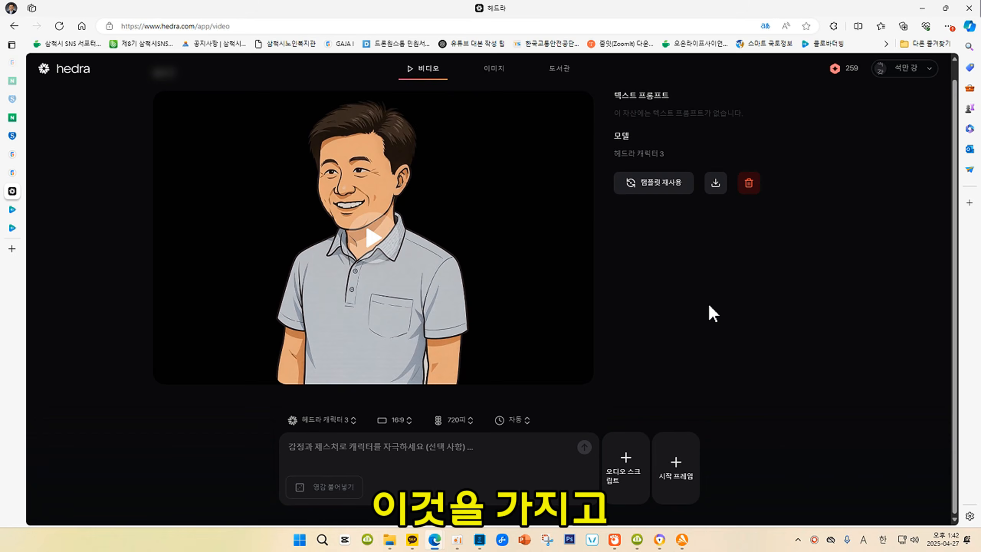
Download the generated character video and save it in the 사진 folder under its suggested file name.
left_click(716, 184)
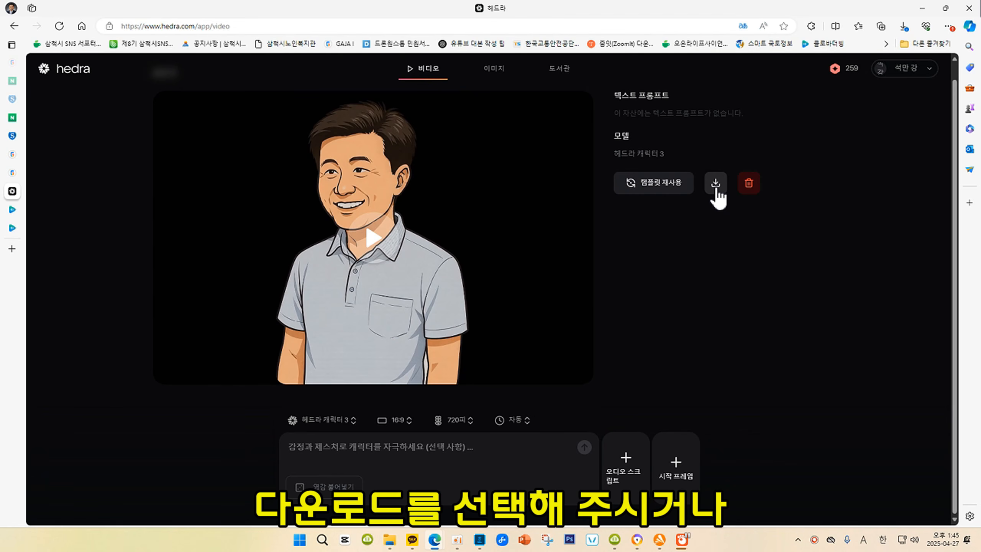
mouse_move(499, 368)
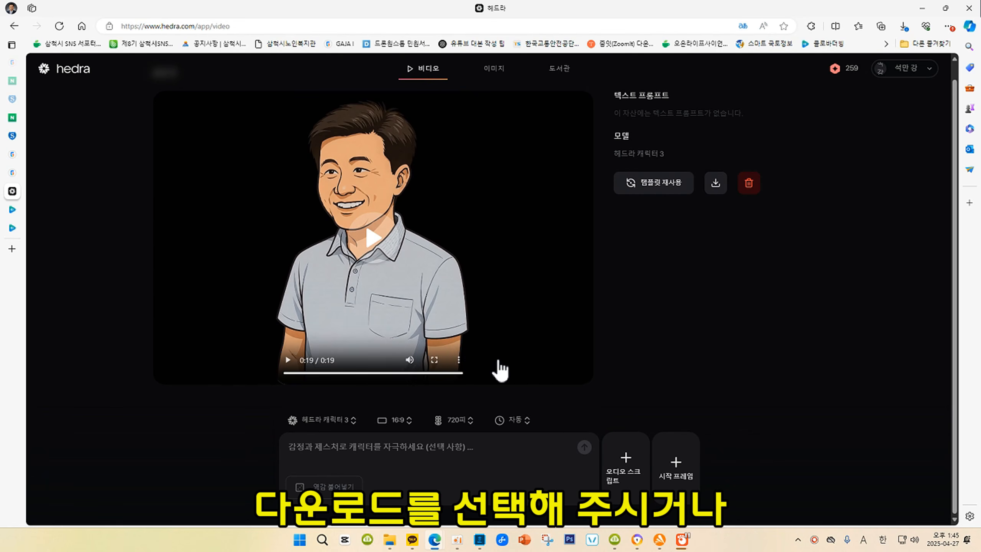
left_click(459, 360)
left_click(408, 310)
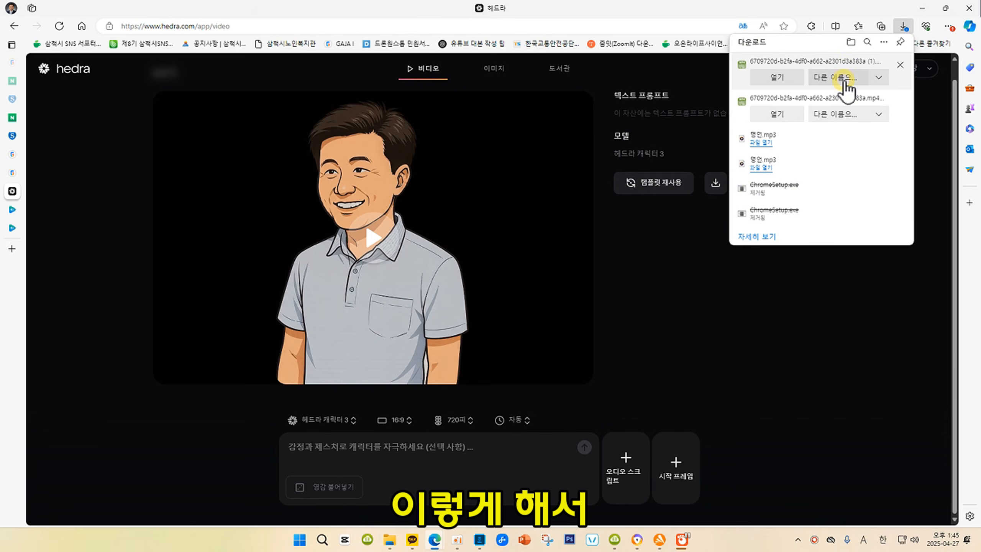
left_click(845, 82)
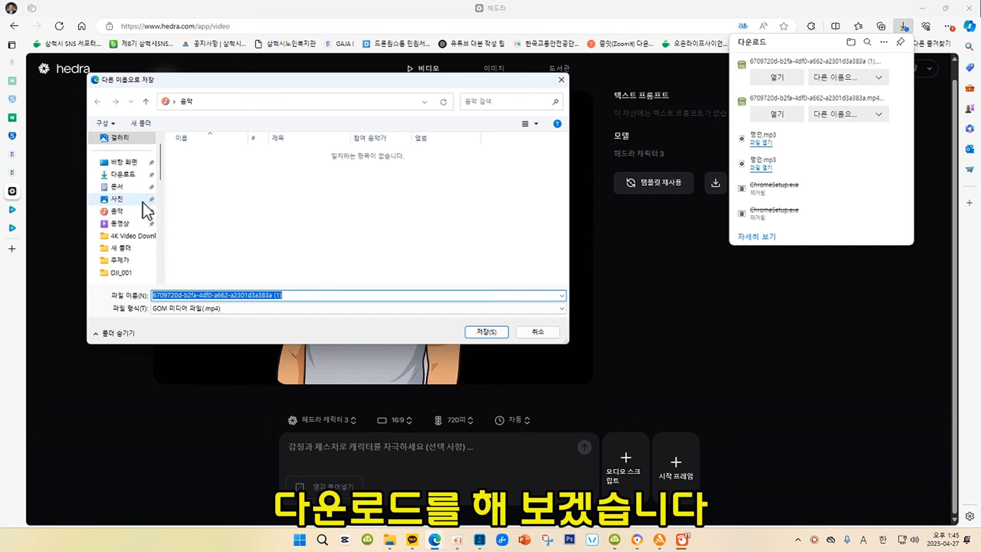
left_click(143, 200)
left_click(300, 295)
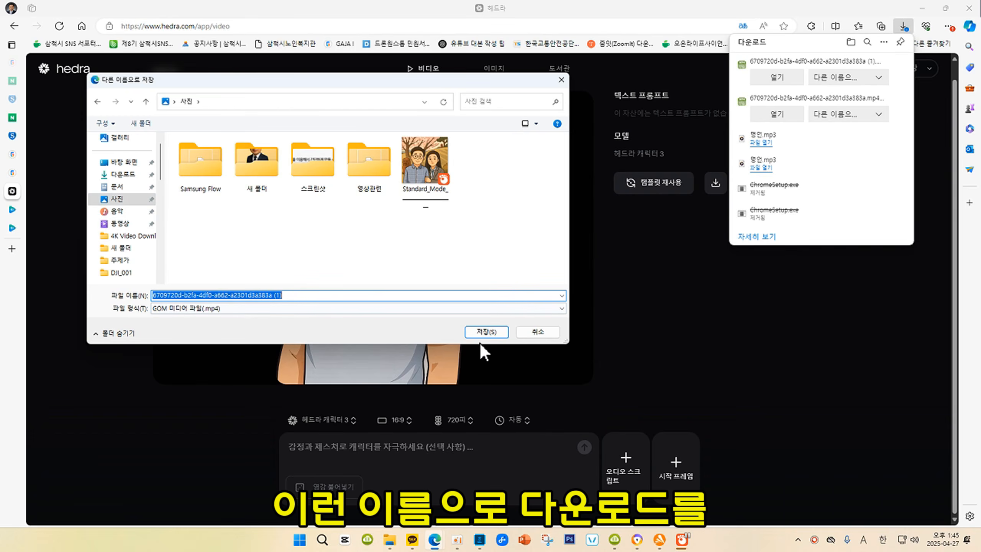
left_click(487, 333)
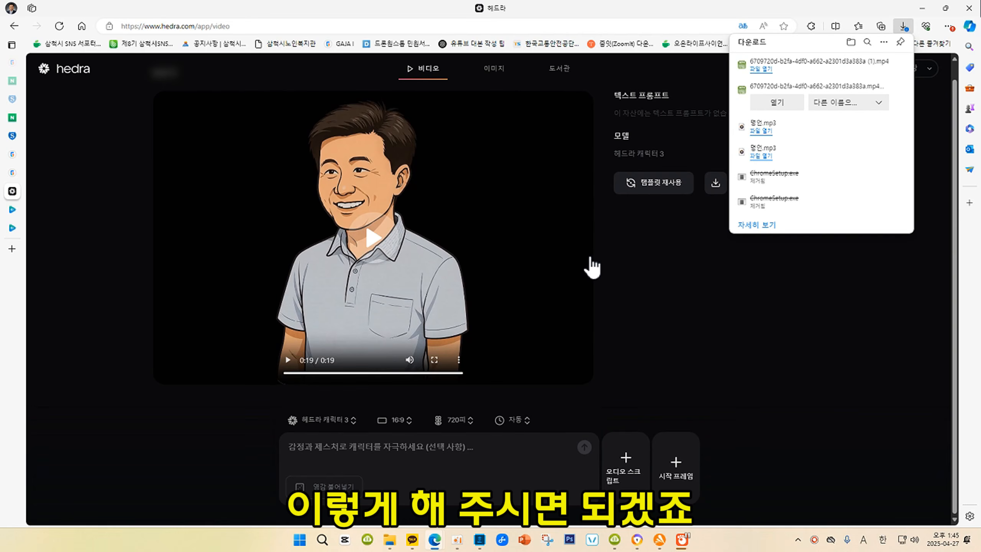
left_click(797, 304)
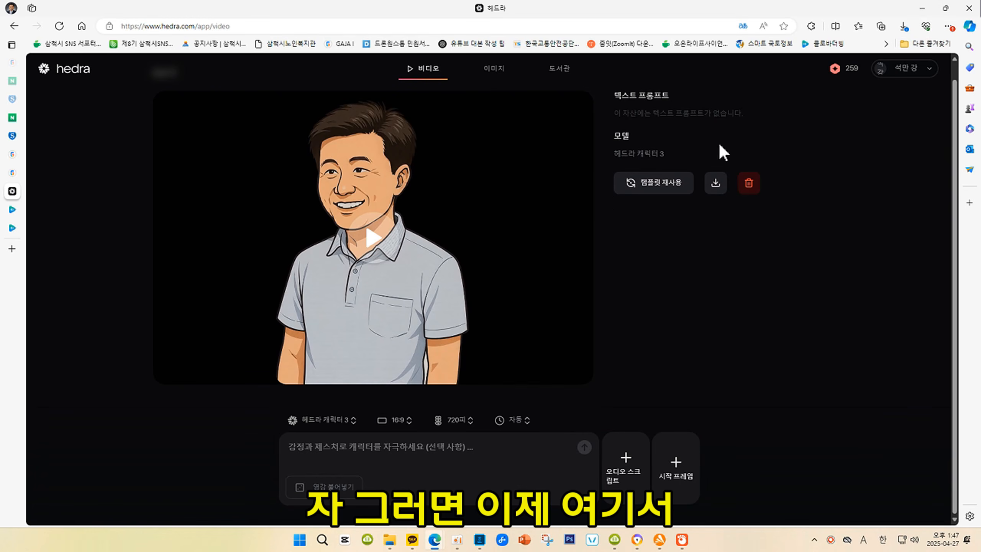
Search Google for 픽사베이 and open the Pixabay site.
left_click(923, 8)
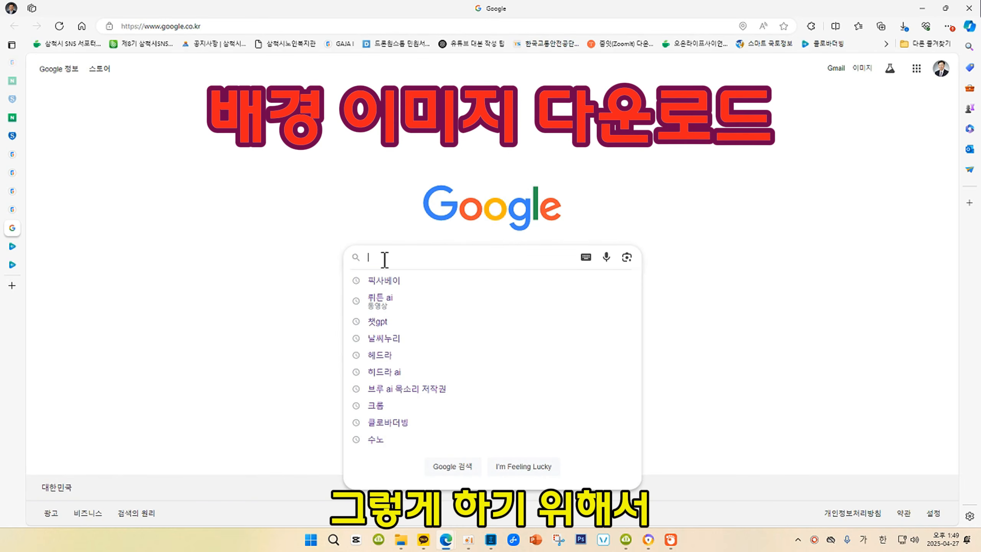
left_click(380, 281)
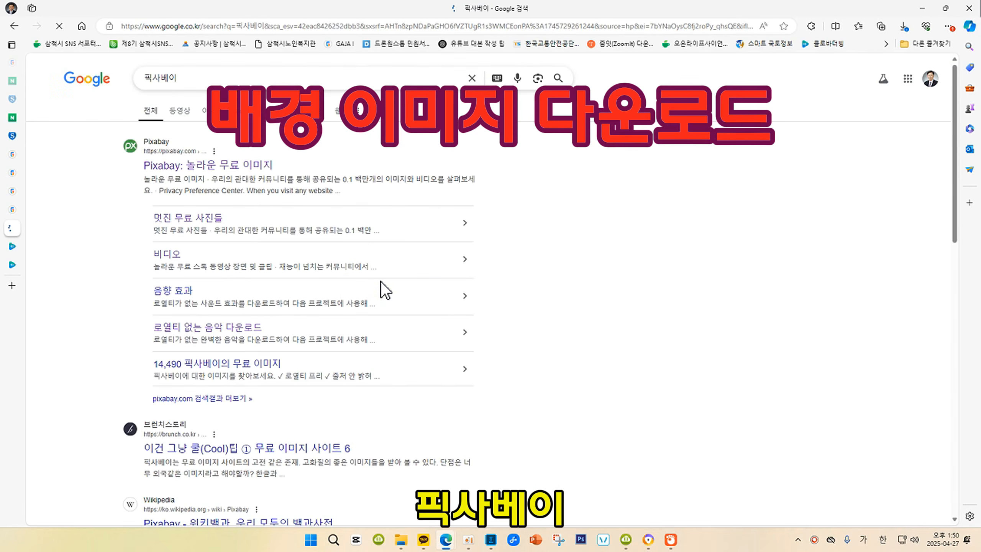
left_click(158, 149)
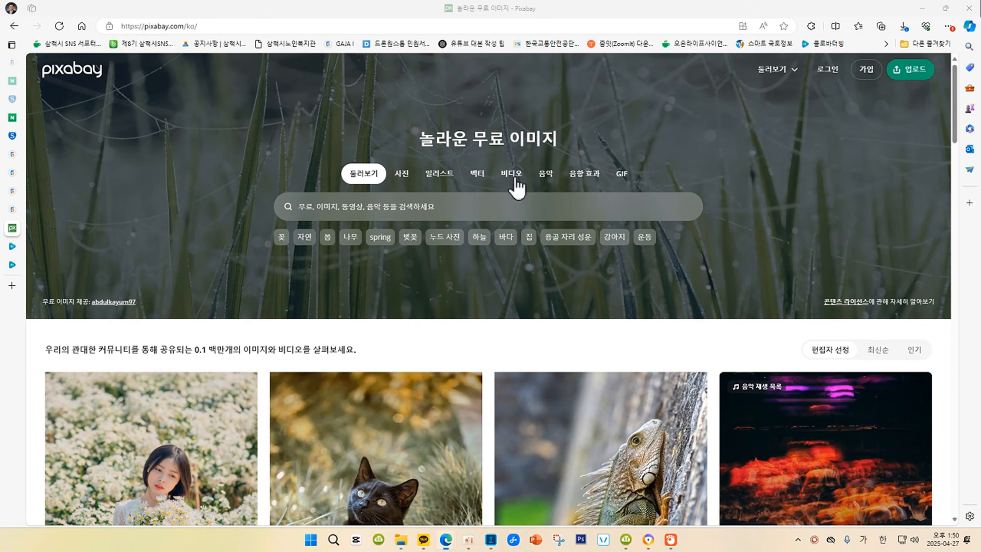
Search Pixabay's videos for 좋은말 and browse the royalty-free results.
left_click(604, 158)
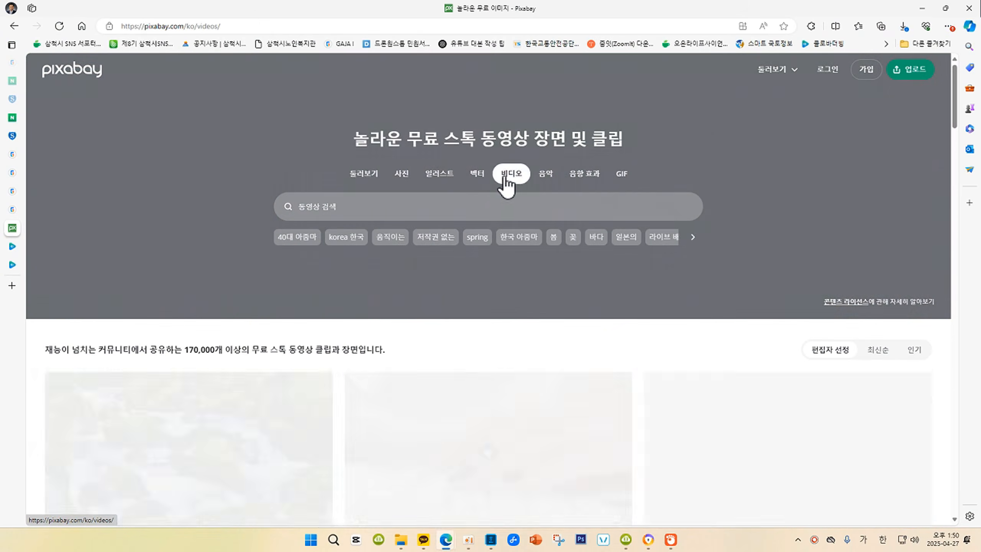
left_click(319, 206)
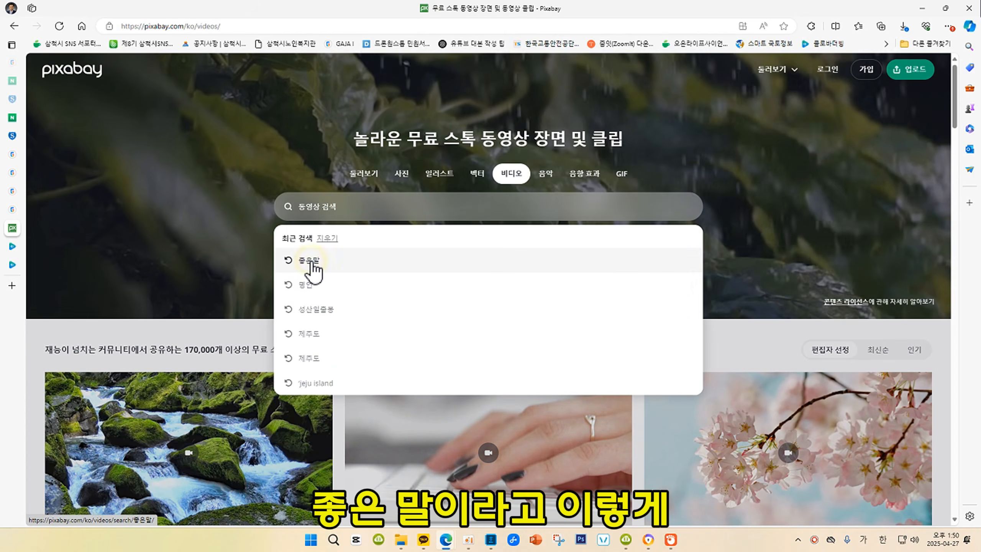
left_click(312, 262)
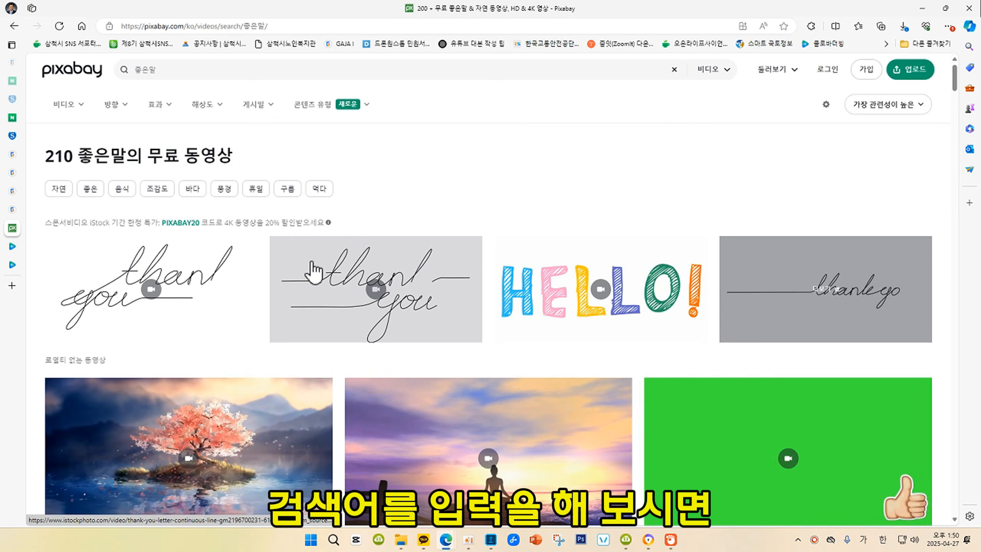
scroll(349, 167, "down", 5)
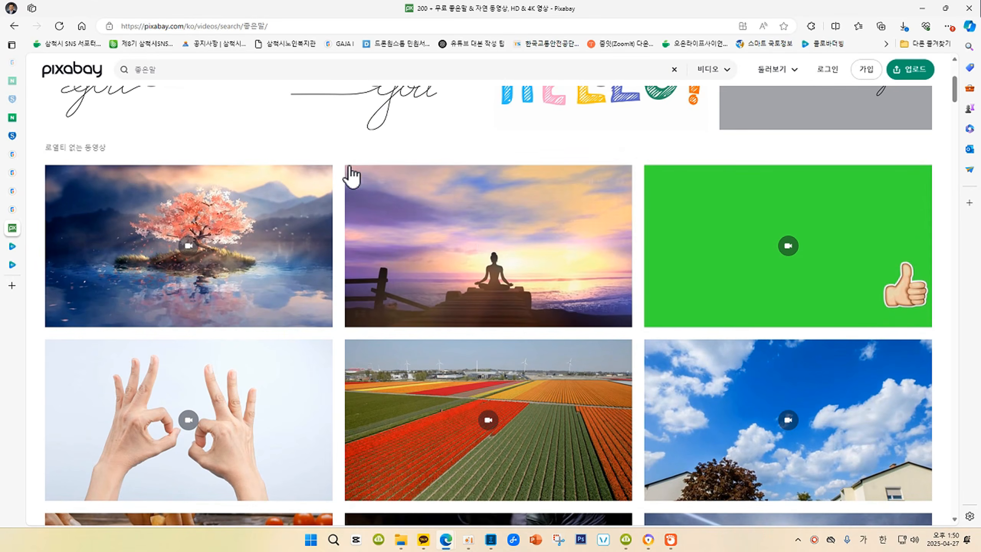
scroll(587, 373, "up", 3)
scroll(467, 373, "down", 3)
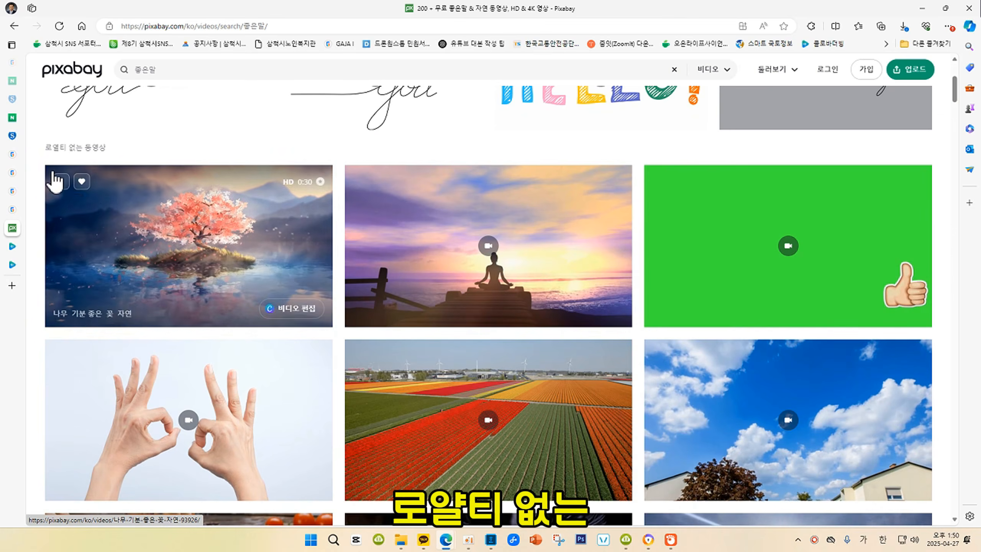
Open the pink blossom tree on the lake island video and download it as a 1920×1080 MP4.
left_click(200, 239)
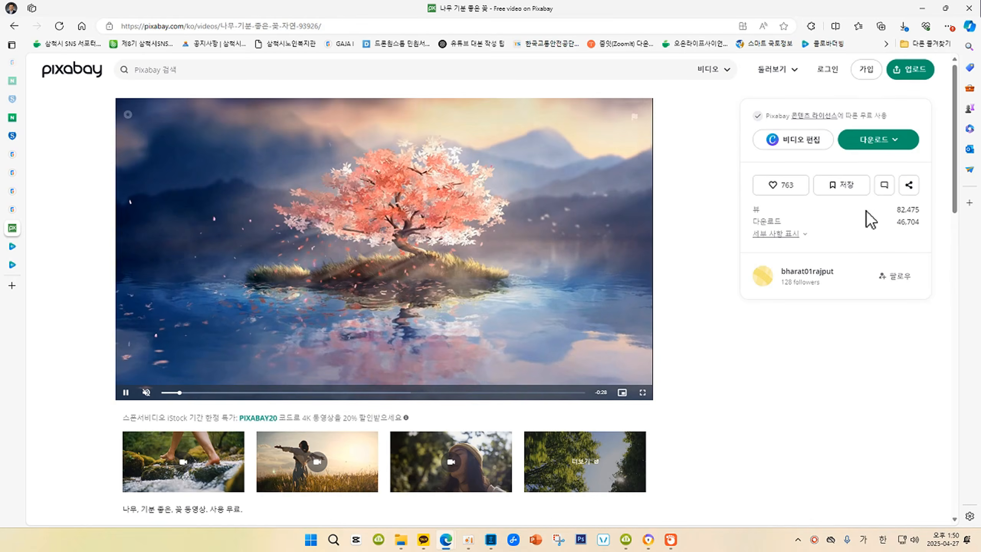
left_click(877, 141)
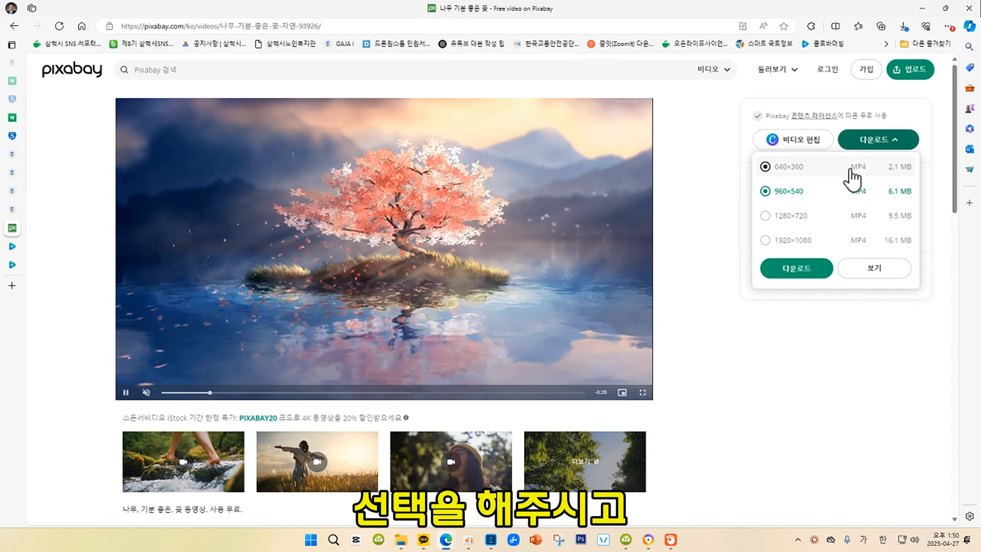
left_click(778, 240)
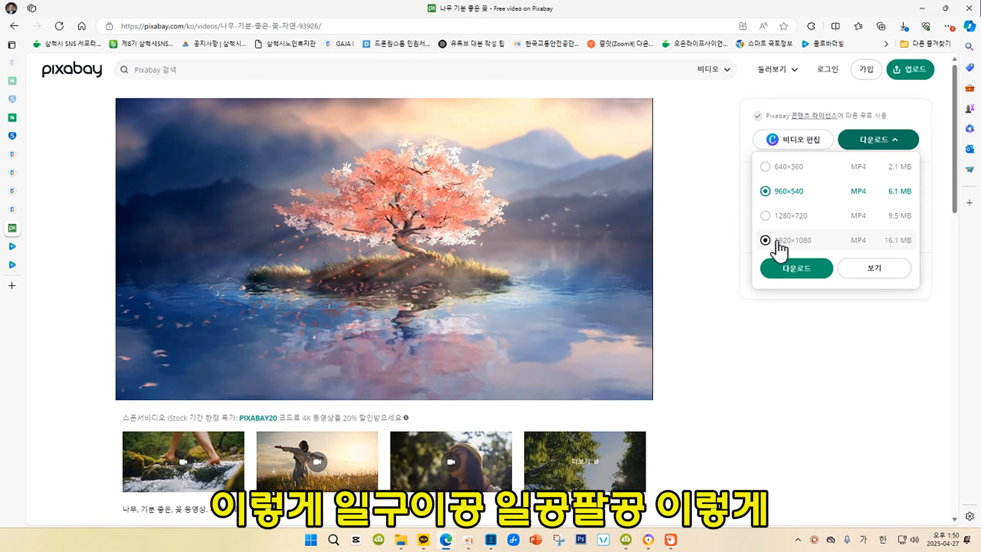
left_click(803, 273)
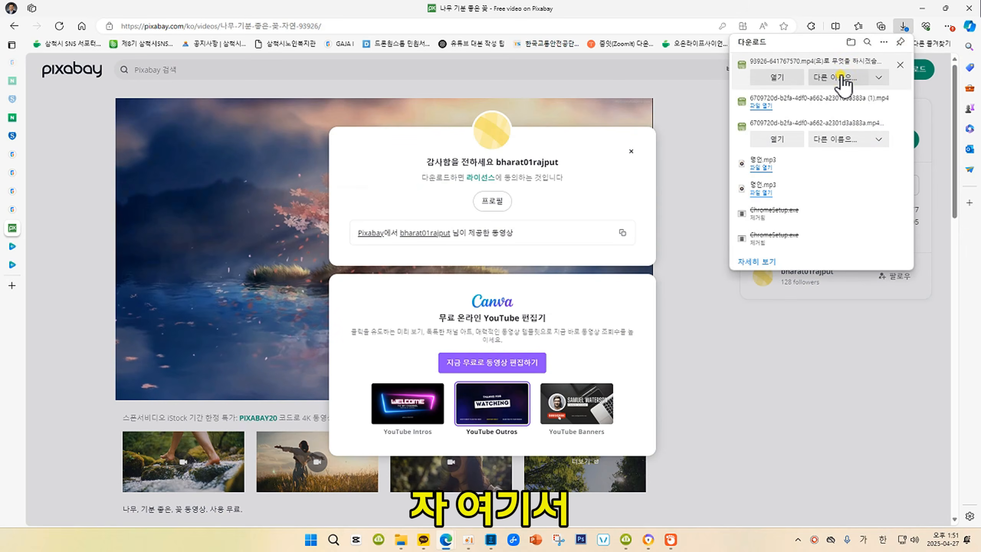
Save the downloaded background video as 배경 in the 사진 folder and close the download messages.
left_click(842, 79)
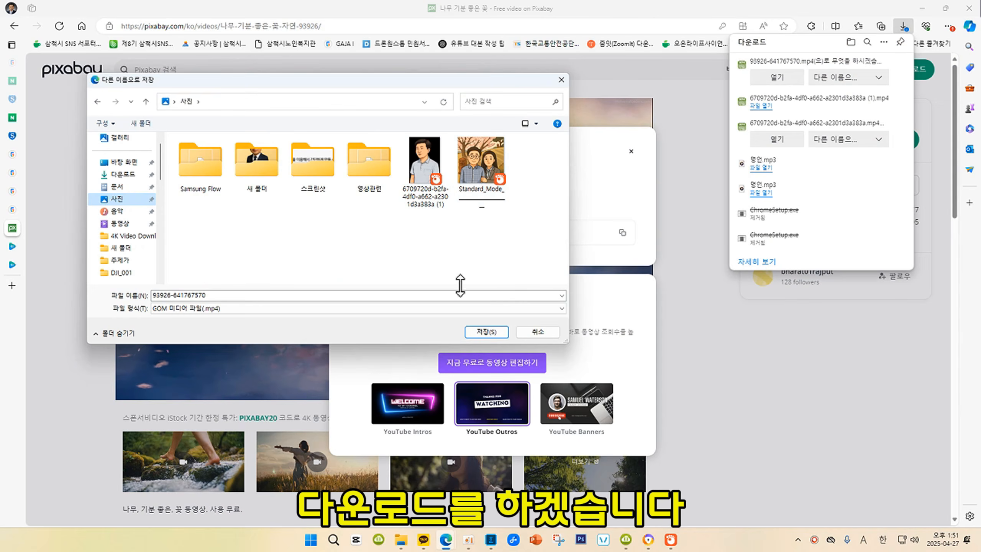
type("배경")
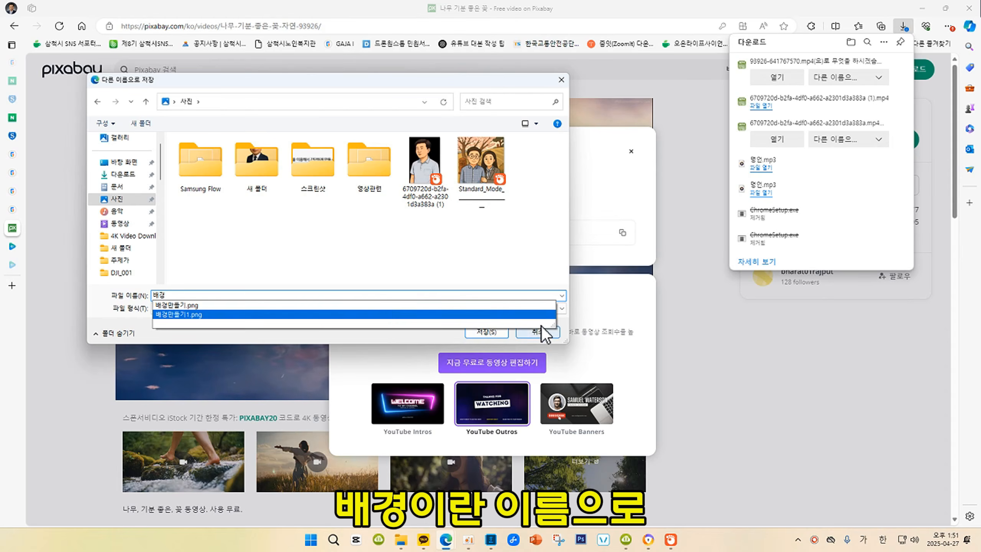
left_click(543, 246)
left_click(490, 332)
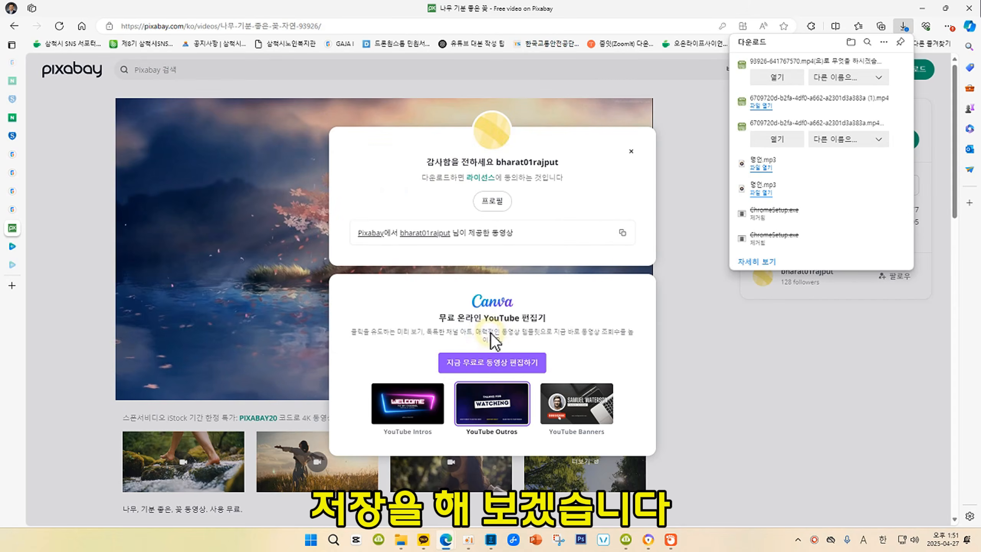
left_click(583, 268)
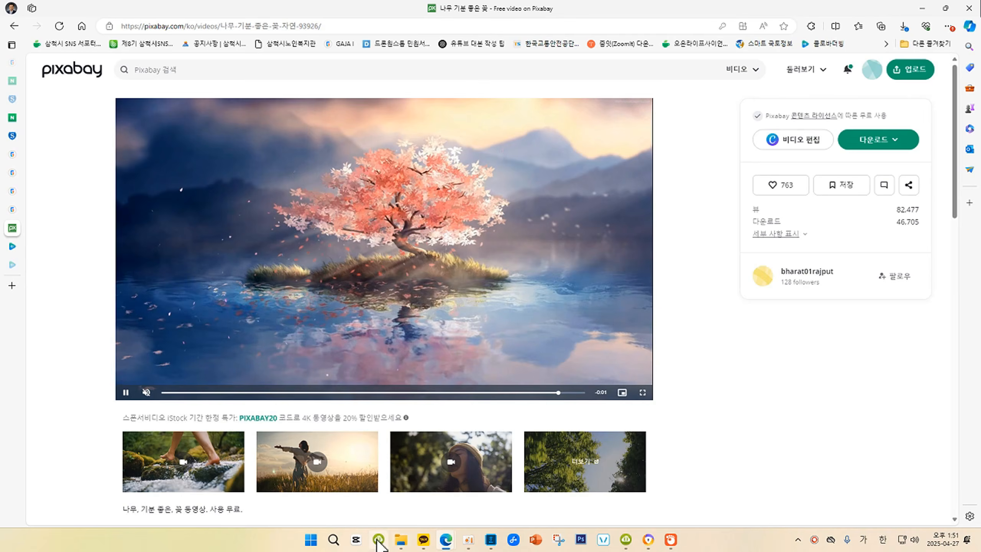
Switch to CapCut and start a new project with the 배경 video from the 사진 folder on the timeline.
left_click(356, 540)
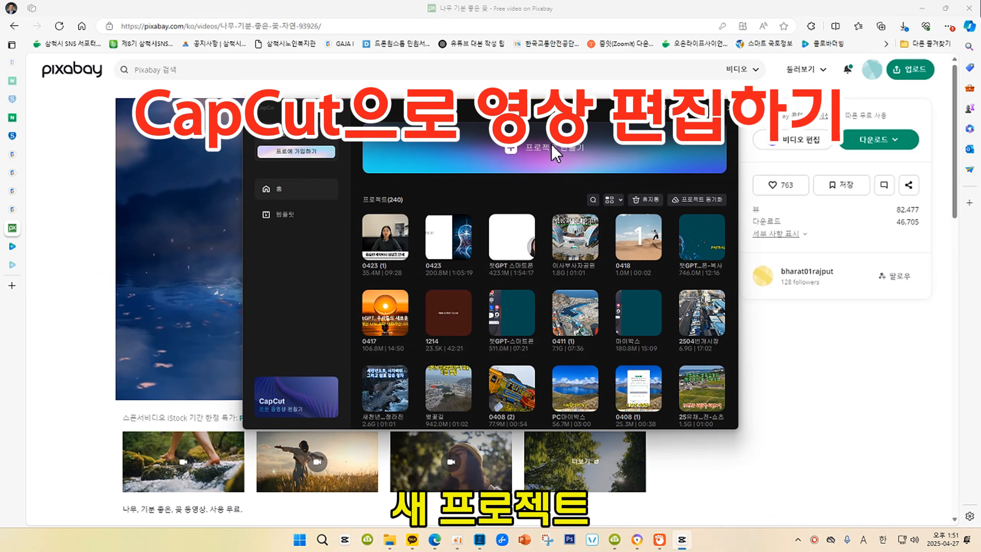
left_click(552, 144)
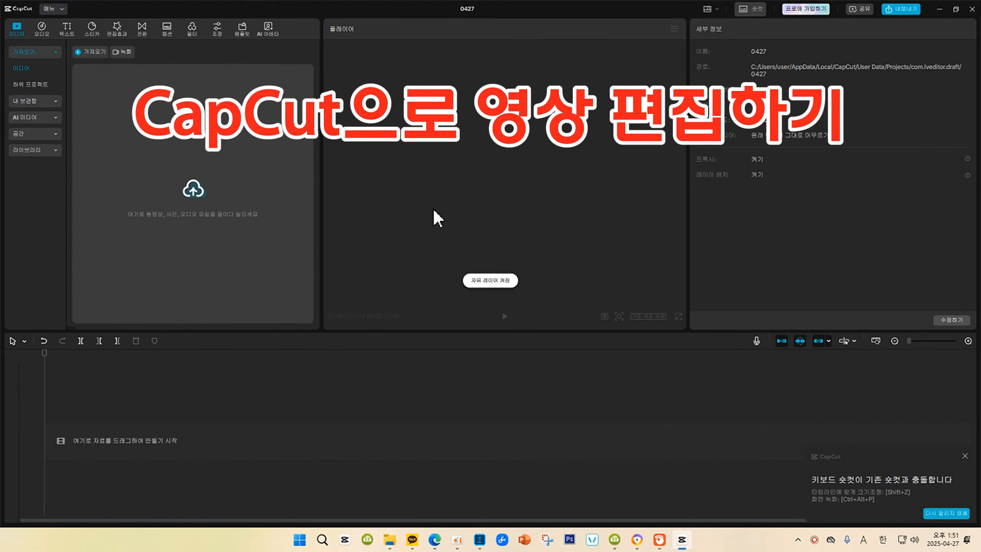
left_click(193, 191)
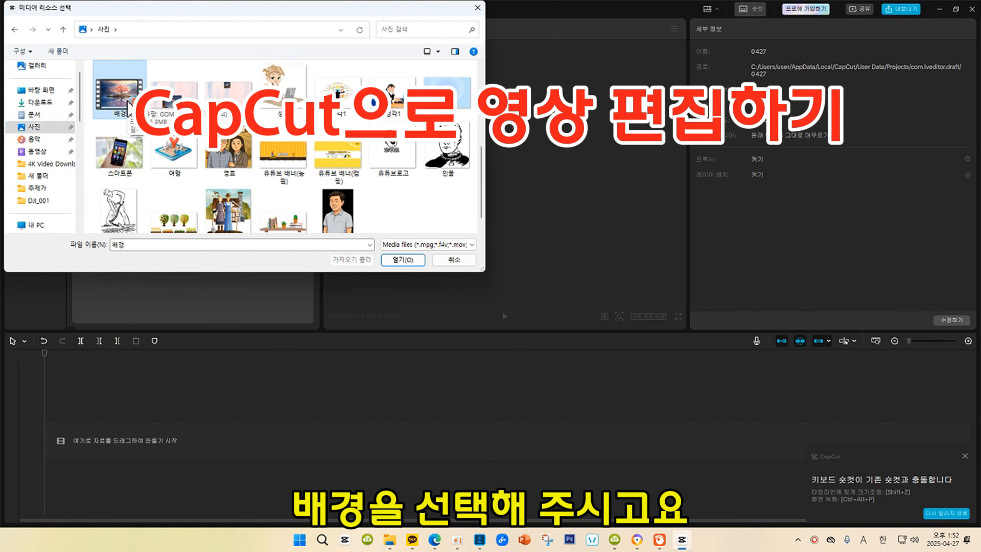
left_click(403, 260)
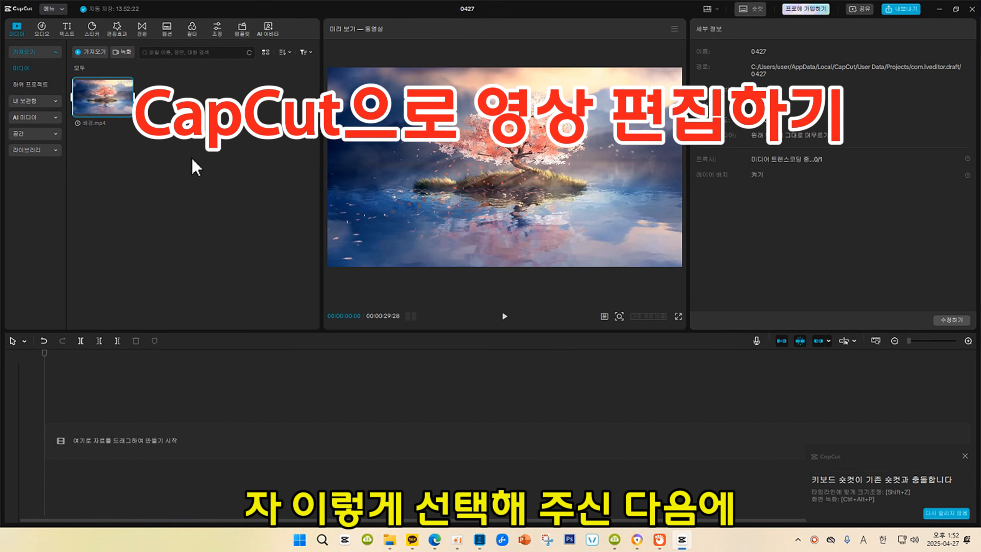
mouse_move(130, 118)
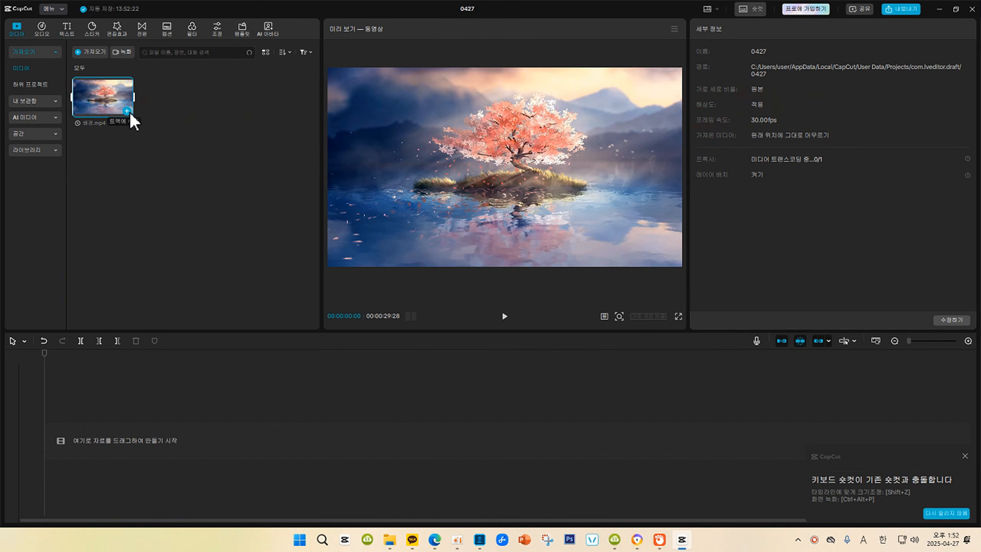
left_click(127, 111)
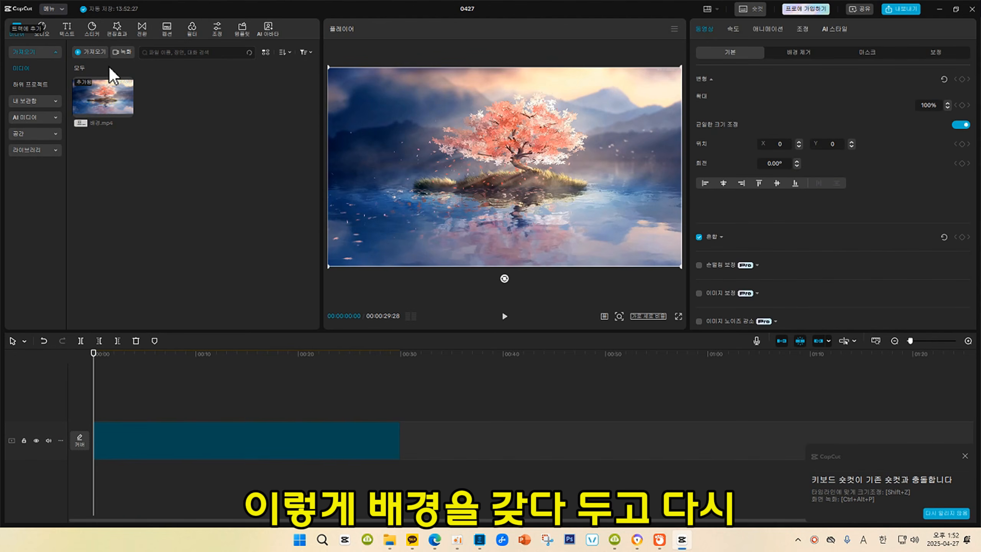
Import the generated character video from the 사진 folder and place it on a track above the background at the timeline's start.
left_click(94, 54)
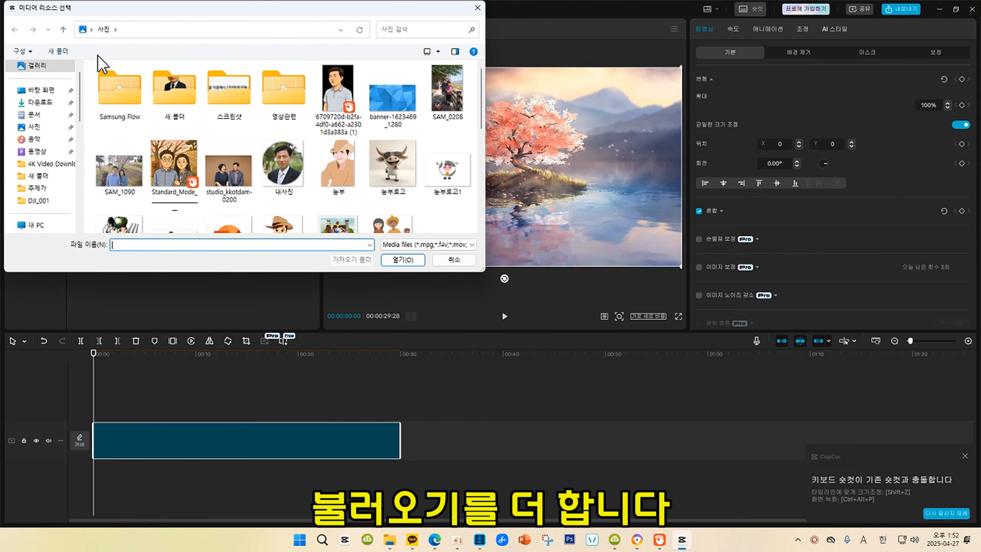
left_click(332, 99)
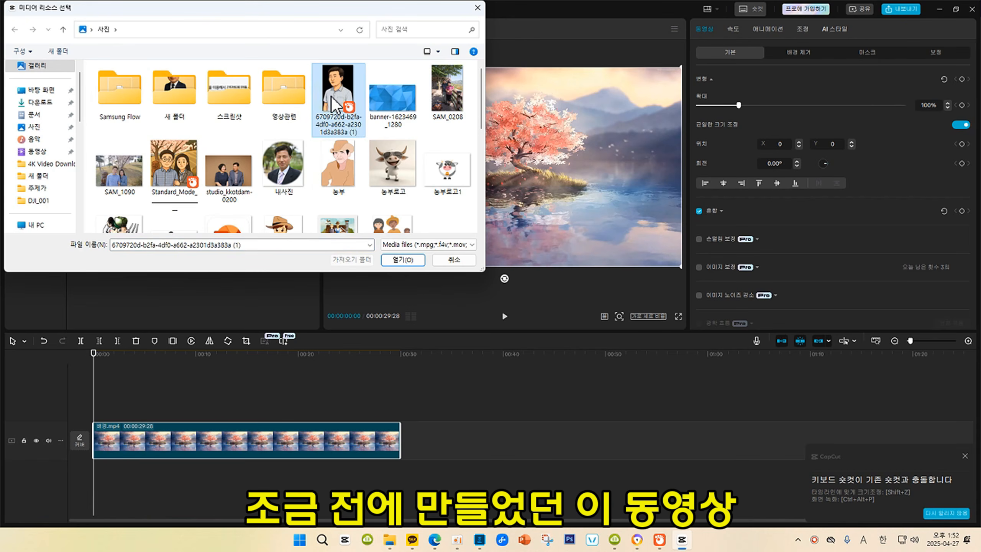
left_click(404, 260)
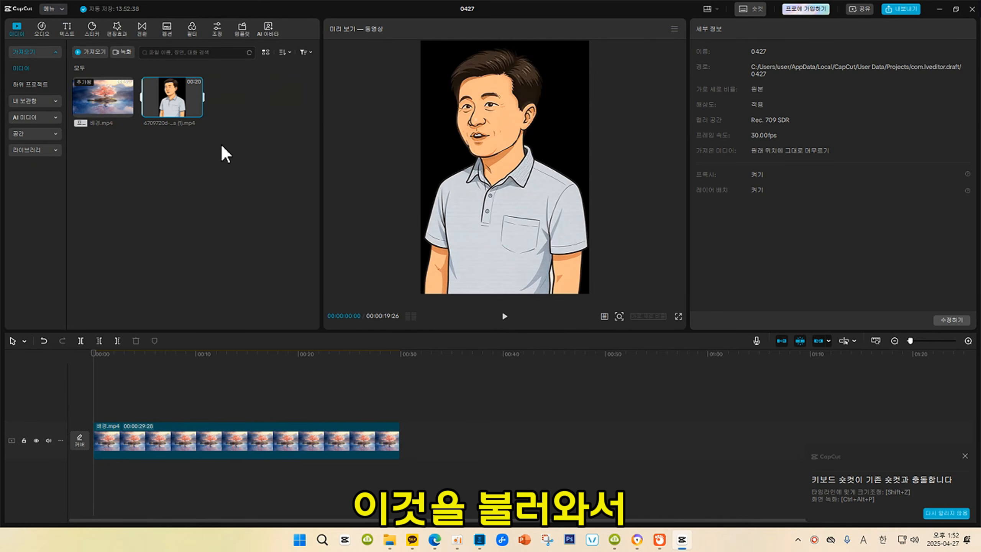
left_click_drag(193, 108, 92, 410)
Scale the character clip to 57% and place it in the lower-right corner of the video frame.
left_click_drag(438, 66, 476, 114)
left_click_drag(506, 154, 647, 199)
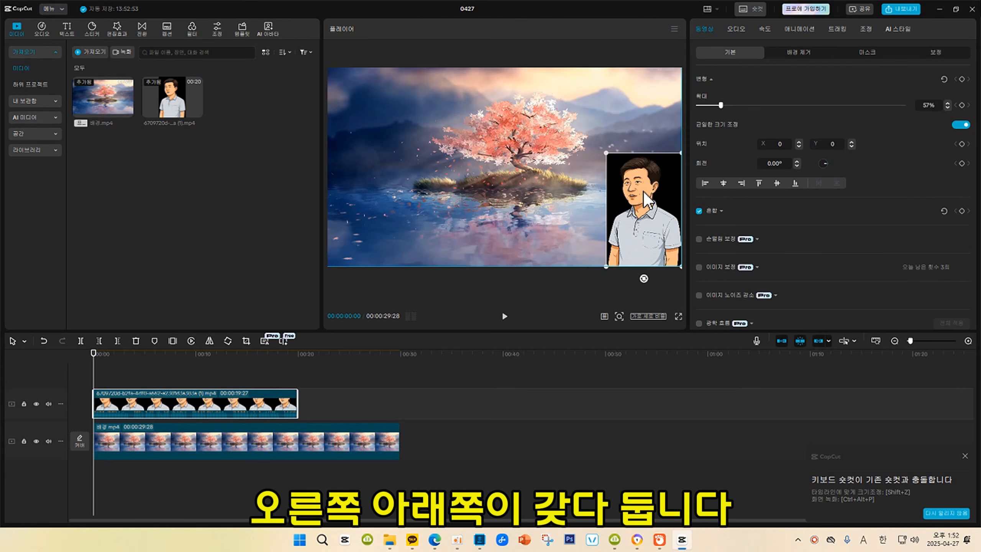
Remove the character clip's black background with a chroma key, picking black as the key color and setting the intensity to 5.
left_click(808, 53)
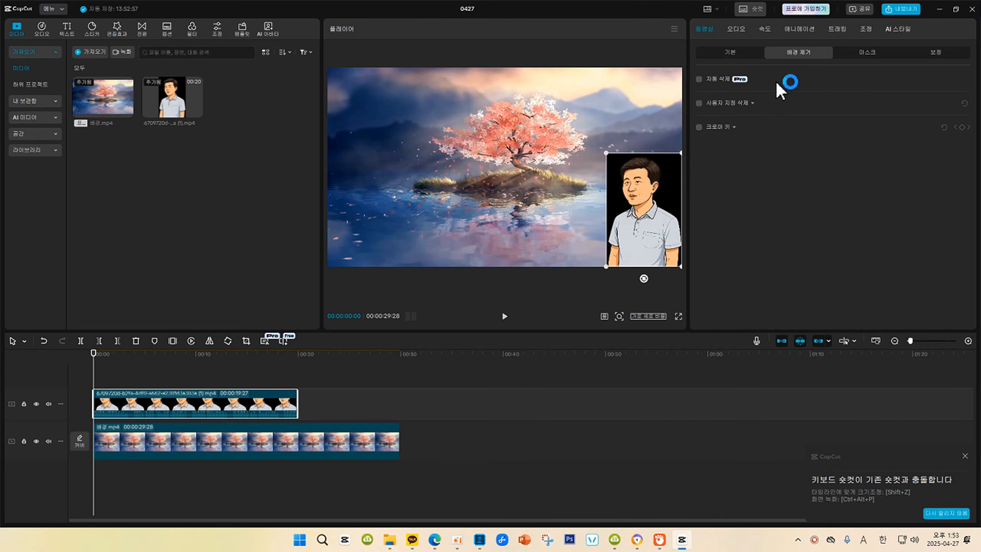
left_click(700, 126)
left_click(728, 144)
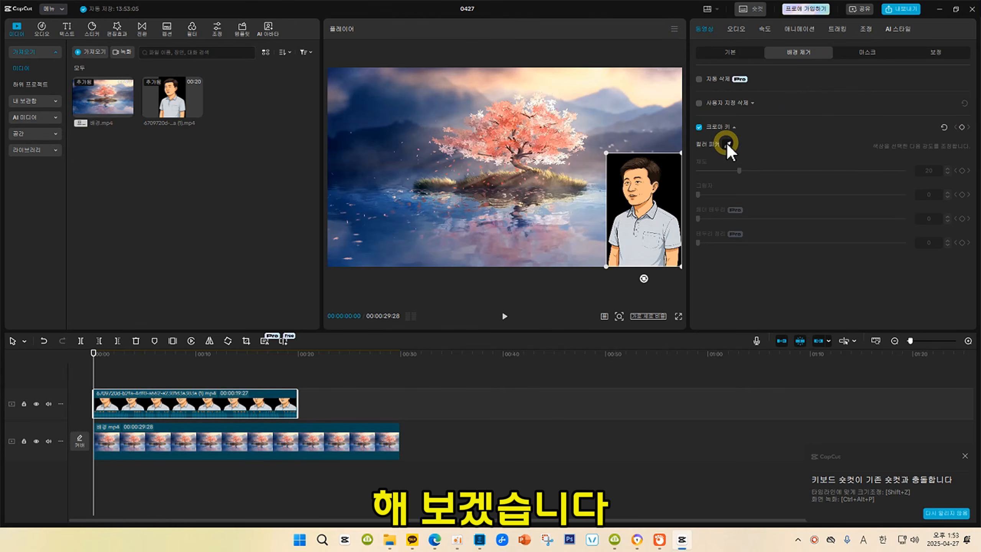
left_click(676, 164)
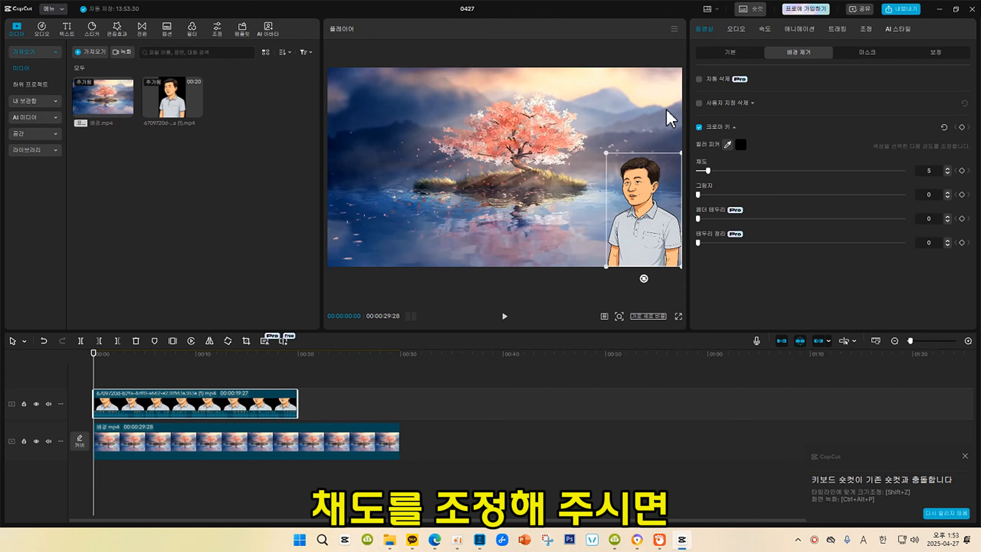
Trim the end of the 배경 background clip to match the end of the character clip.
left_click(670, 117)
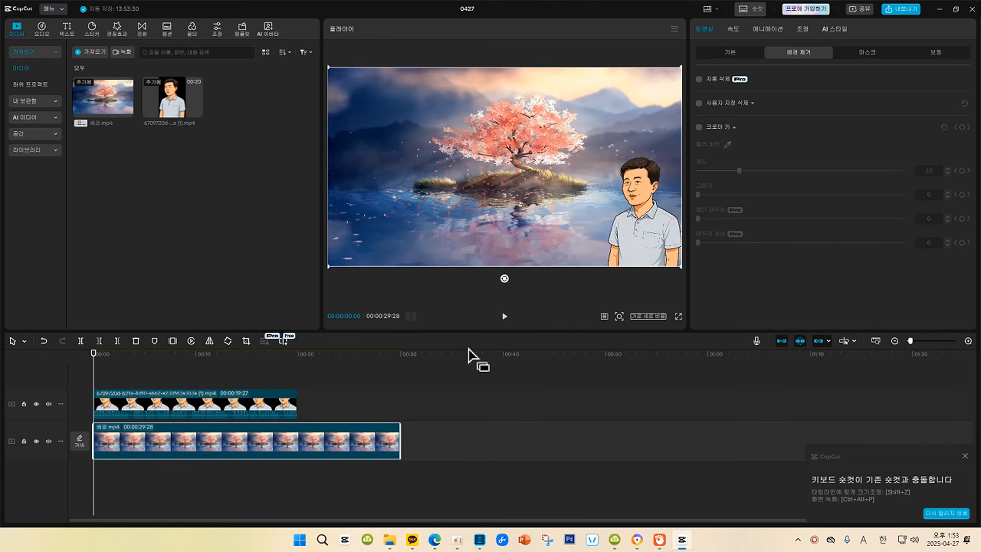
left_click_drag(401, 443, 297, 441)
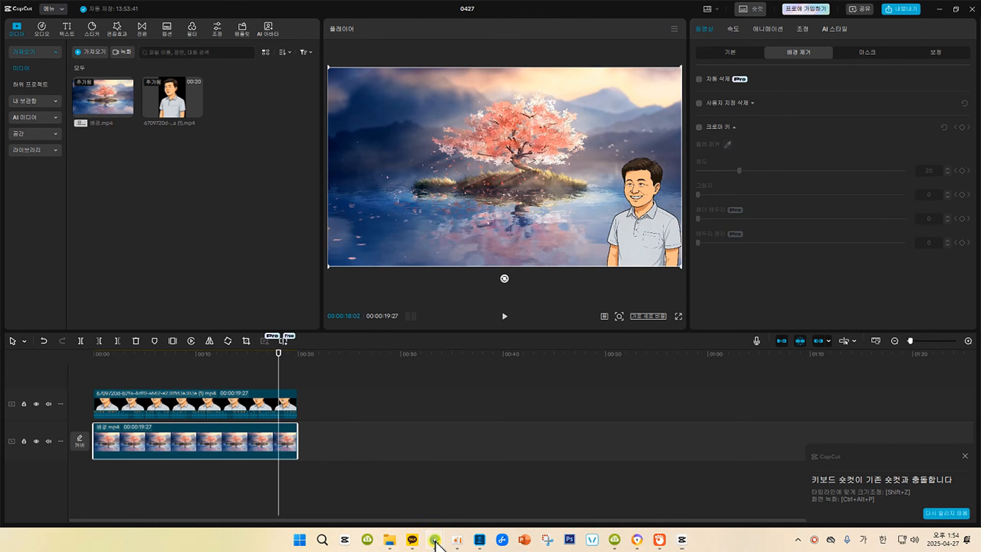
Switch to ChatGPT in the browser and copy the highlighted five-line passage starting with 오랜 세월을 건너온.
mouse_move(435, 541)
left_click(498, 479)
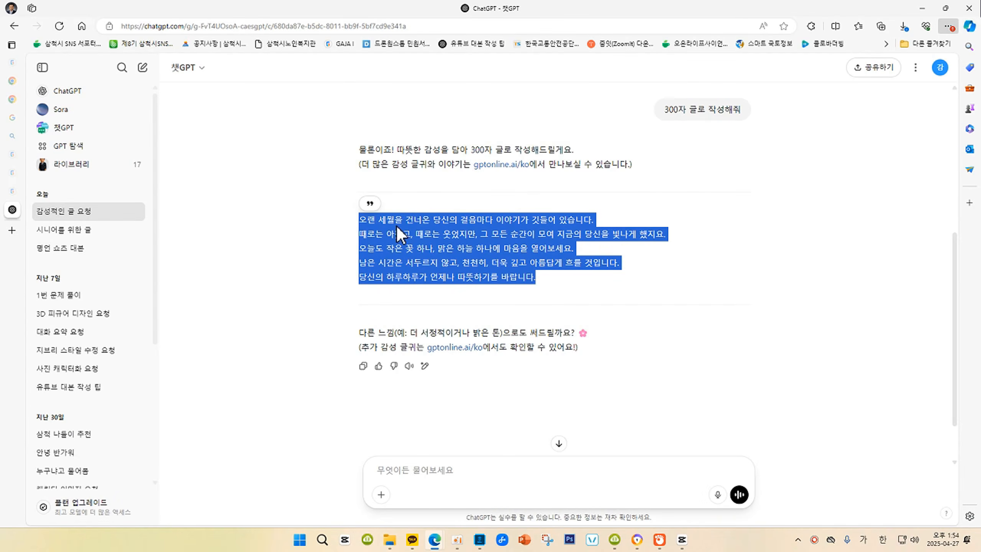
right_click(423, 218)
left_click(453, 226)
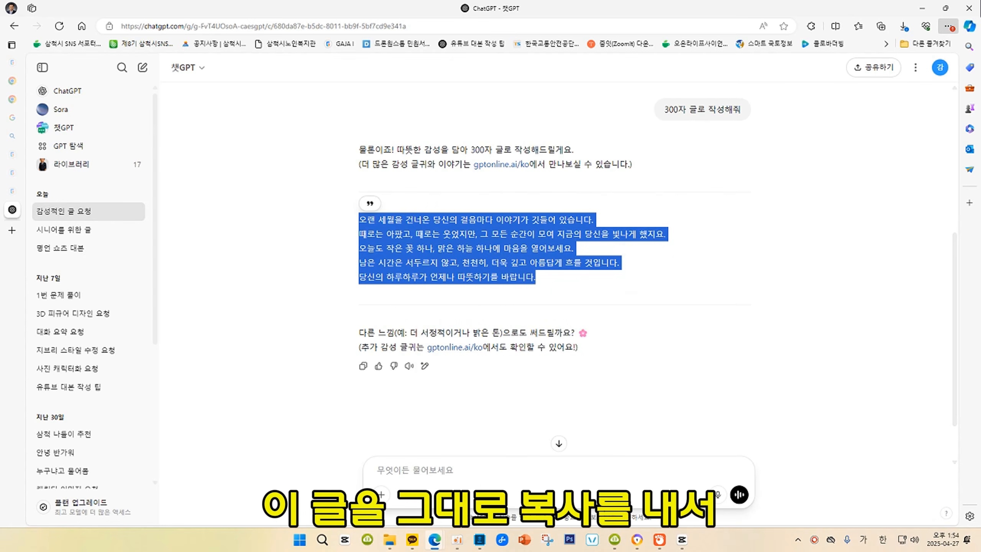
Back in CapCut, add basic text from the timeline's start to the clips' end and replace its wording with the copied passage.
left_click(682, 540)
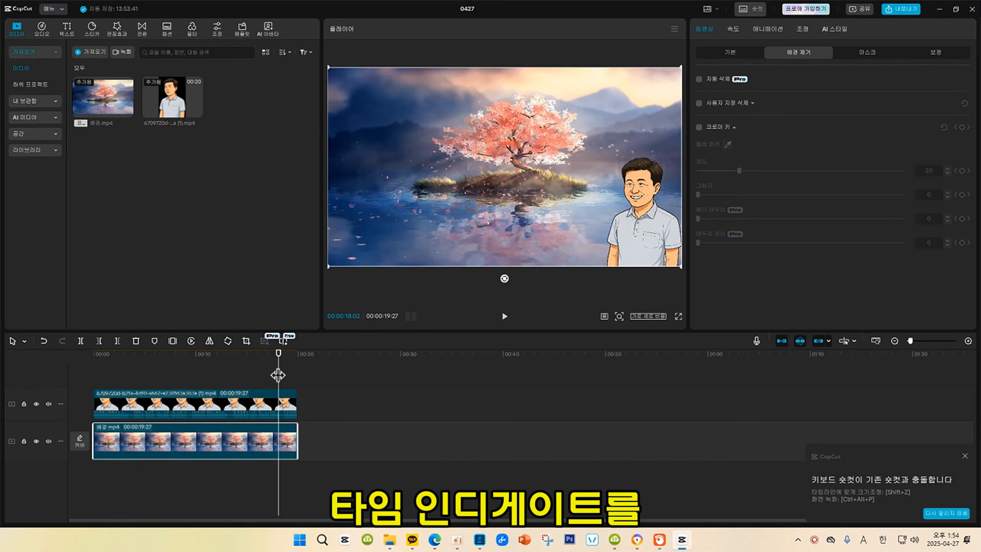
left_click_drag(276, 375, 81, 372)
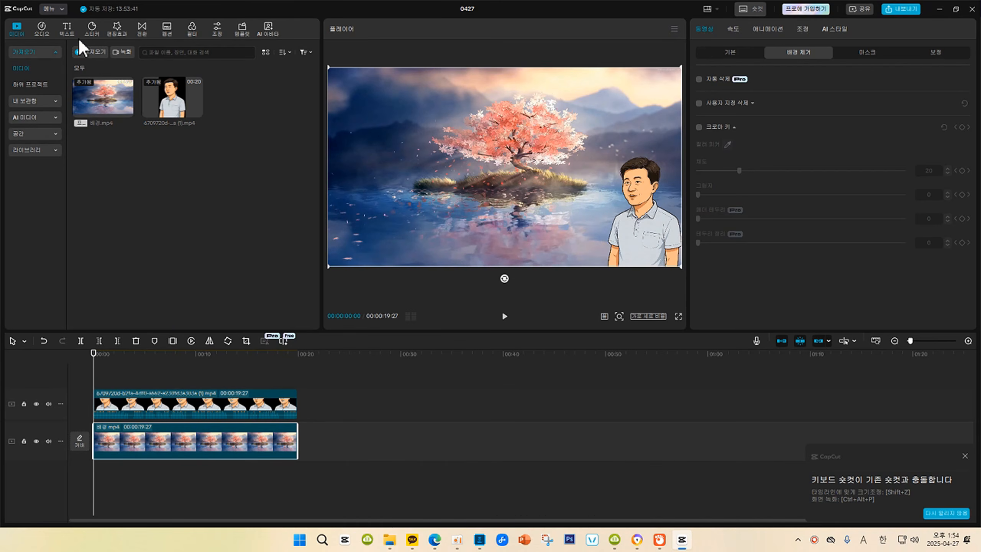
left_click(67, 28)
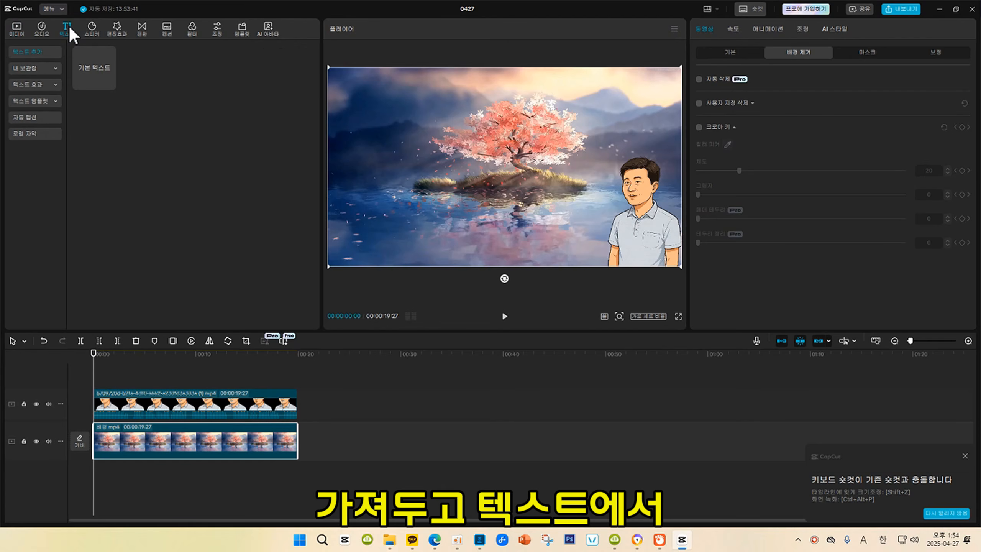
left_click(109, 83)
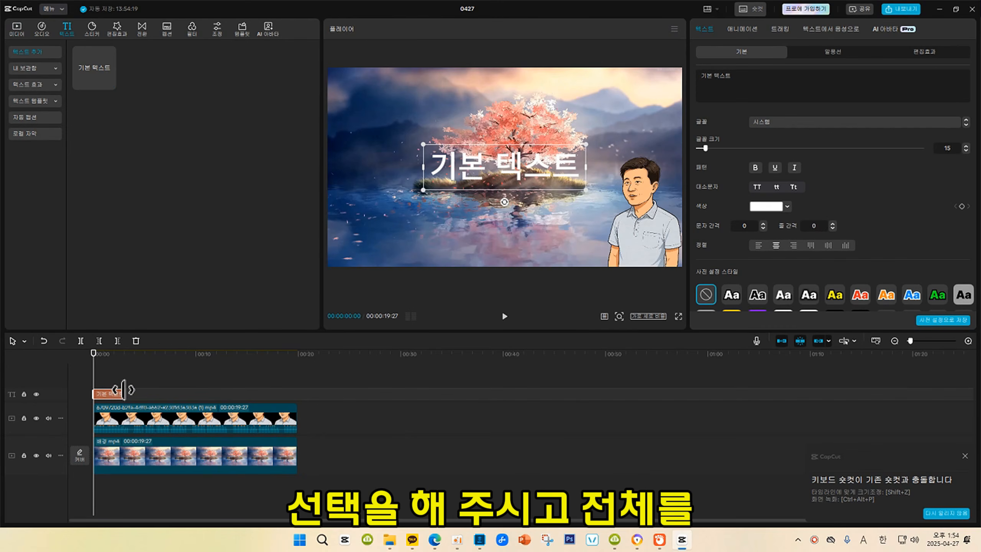
left_click_drag(124, 390, 296, 391)
left_click_drag(747, 79, 667, 83)
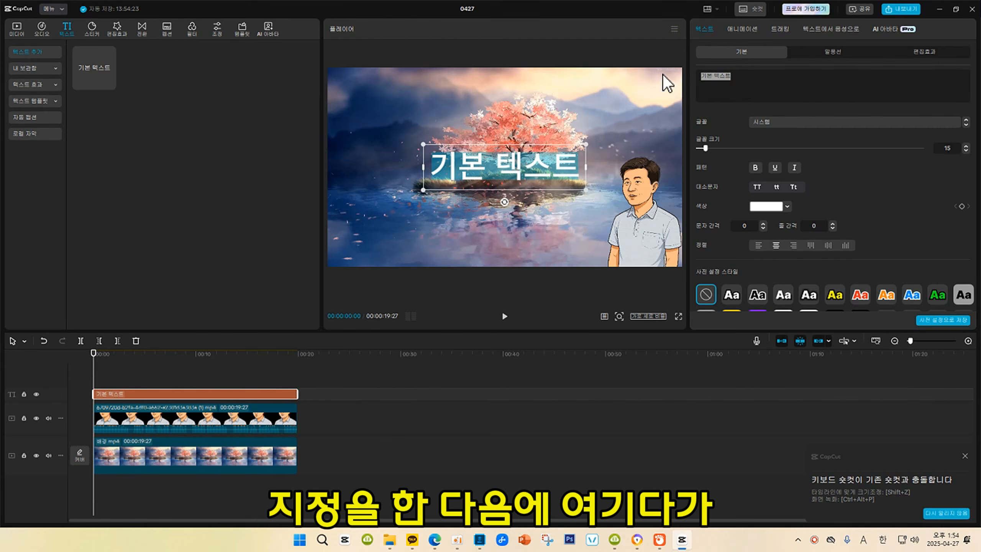
key("ctrl+v")
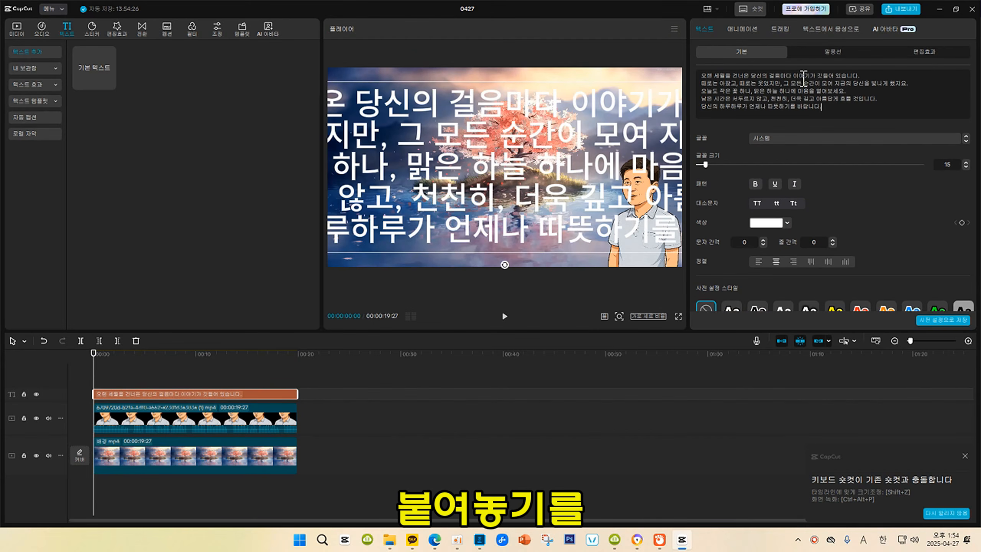
Set the text's font to 코레일 둥근고딕 Bold and its size to 5.
left_click(794, 139)
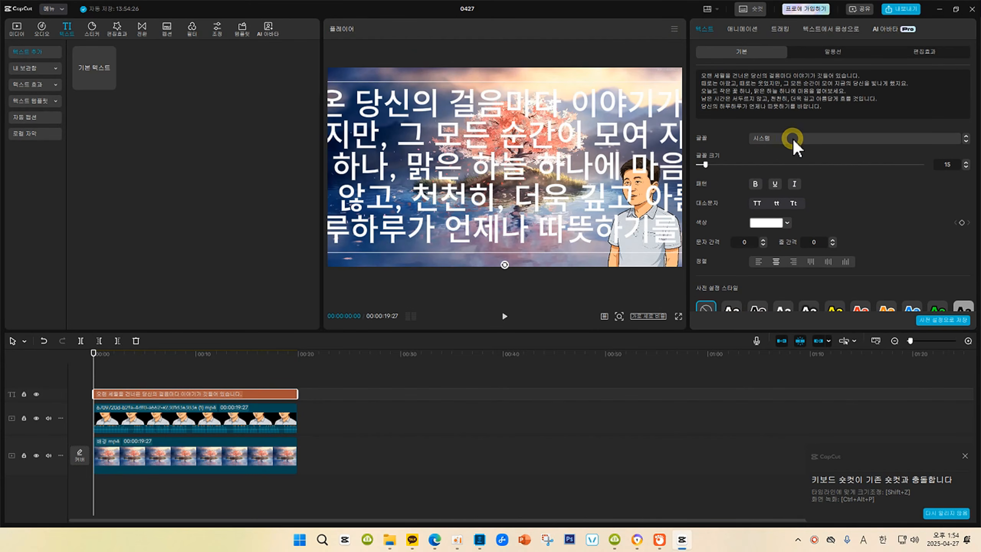
left_click(802, 192)
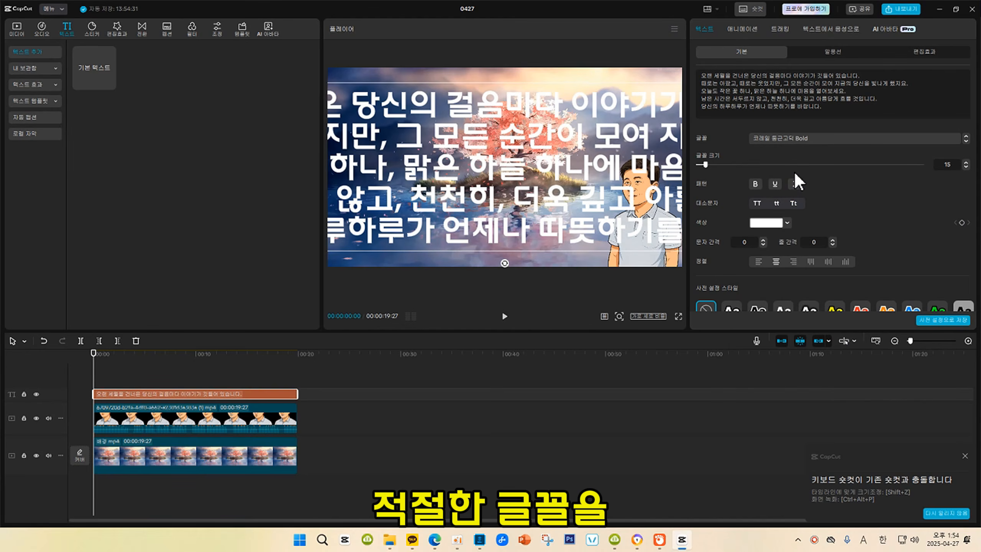
left_click(967, 167)
left_click(966, 167)
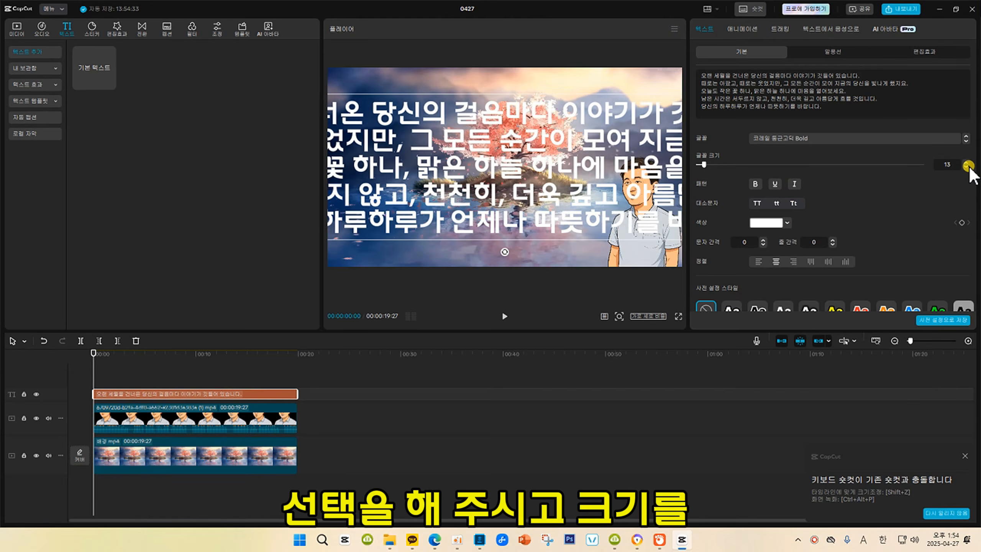
left_click(966, 167)
left_click(967, 167)
left_click(967, 167)
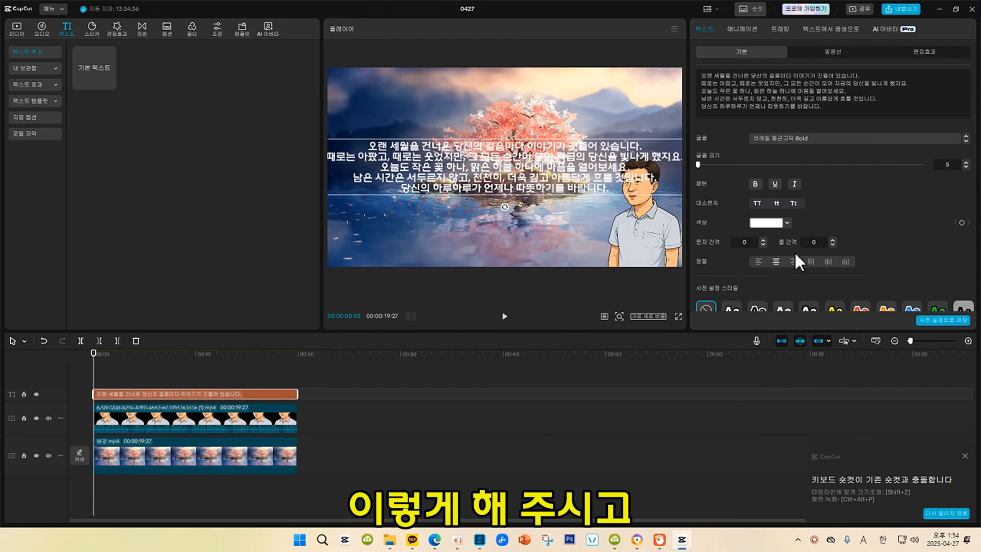
Left-align the text and increase its line spacing to 13.
left_click(758, 262)
left_click(833, 240)
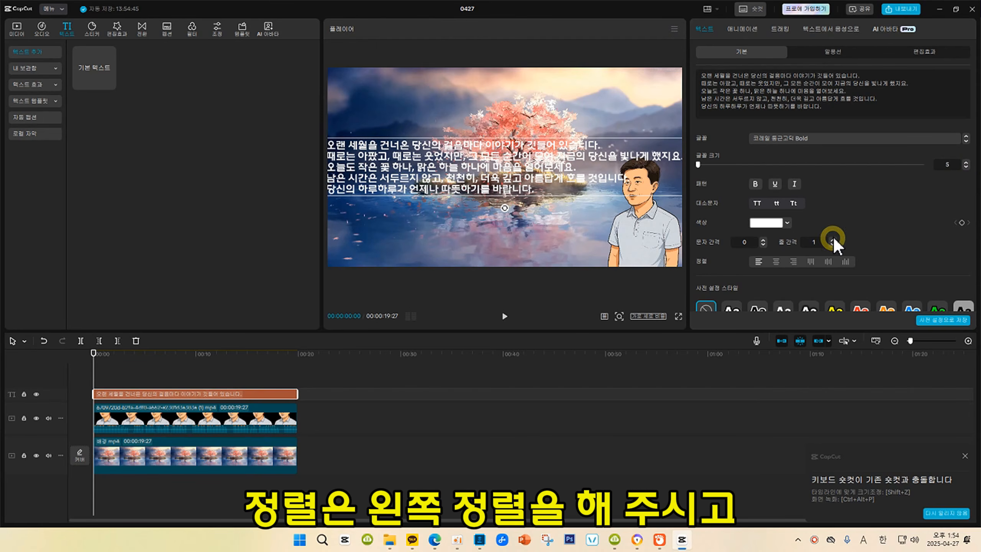
left_click(833, 239)
left_click(833, 239)
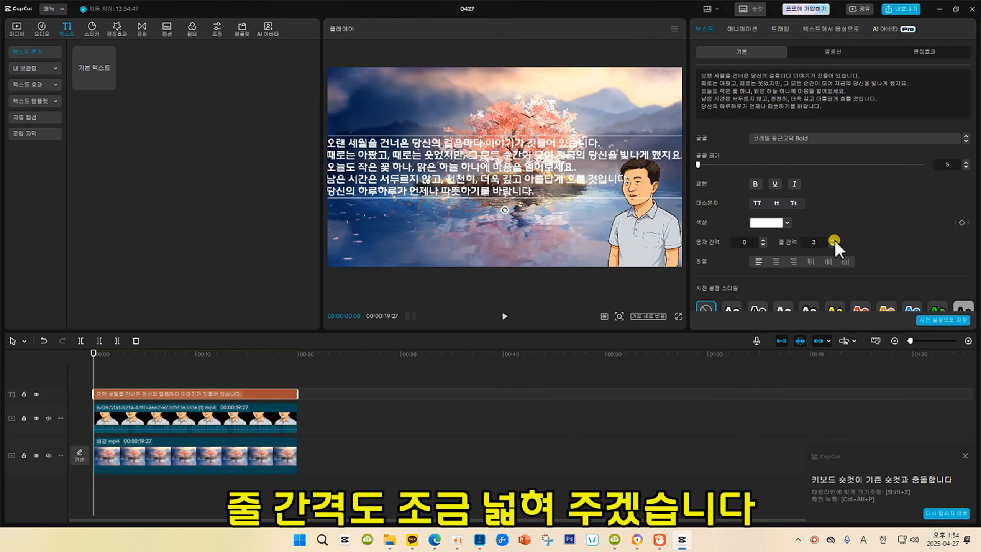
left_click(833, 240)
left_click(833, 239)
left_click(833, 240)
left_click(833, 239)
left_click(833, 240)
left_click(833, 239)
left_click(833, 240)
left_click(833, 239)
left_click(834, 240)
left_click(833, 240)
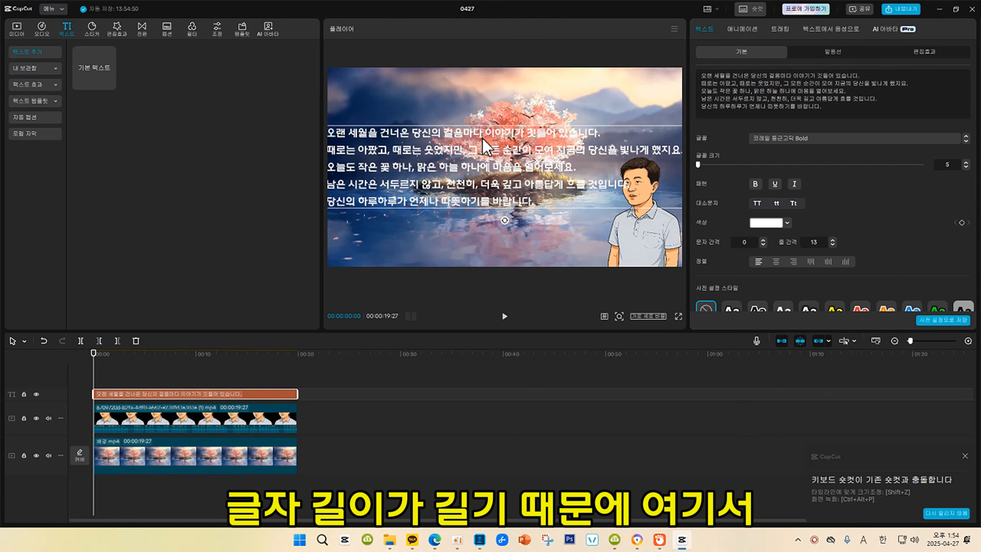
Break the long sentences of the passage into short lines, starting with a break after 걸음마다.
left_click(785, 76)
key("Return")
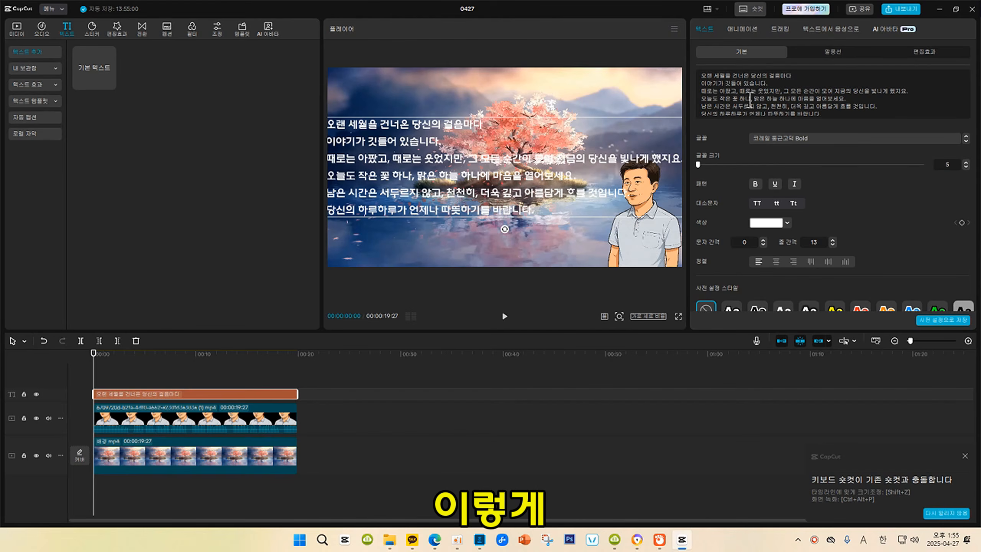
left_click(740, 92)
key("Return")
left_click(745, 99)
key("Return")
left_click(745, 103)
key("Return")
scroll(748, 111, "down", 1)
left_click(749, 111)
key("Return")
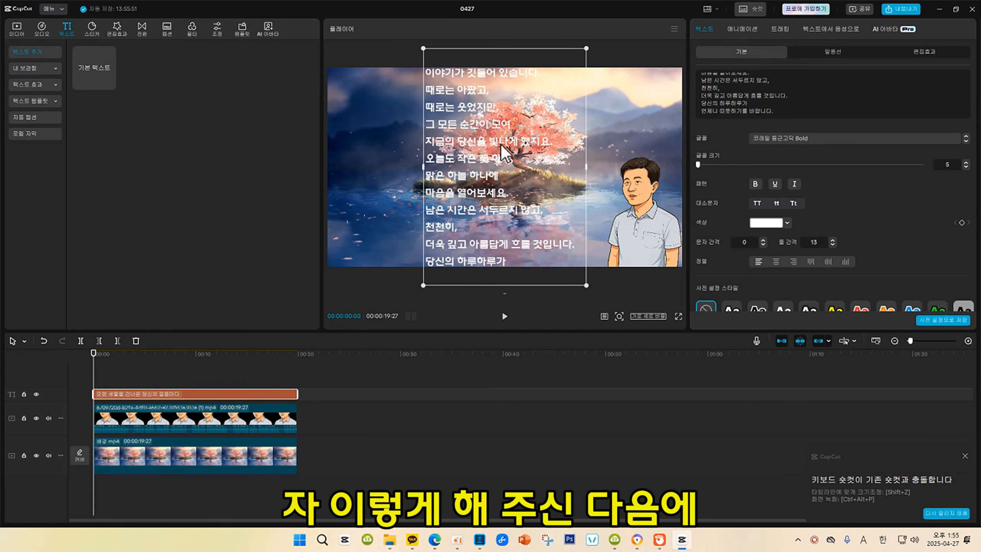
Move the text block to the lower-left part of the video frame and set its font size to 6.
left_click_drag(502, 153, 425, 236)
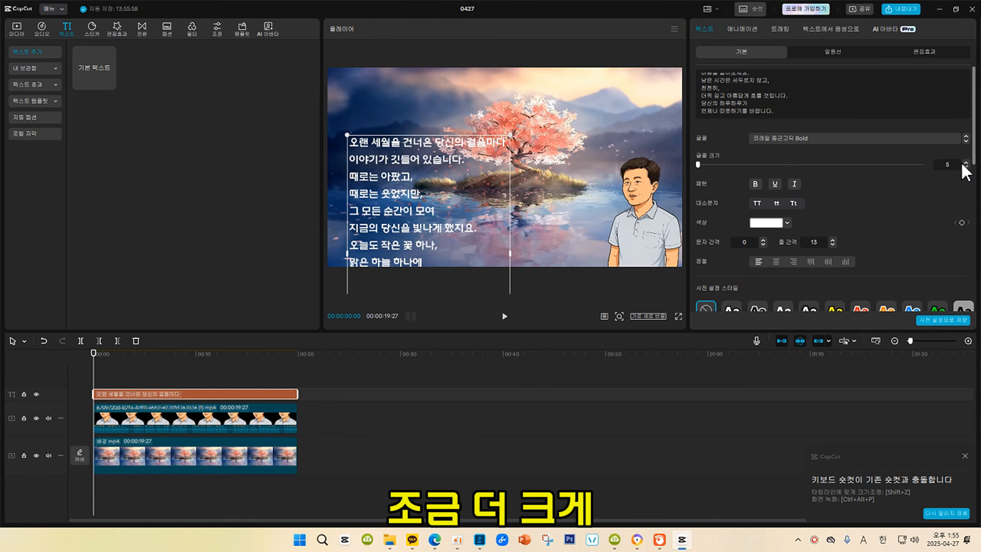
left_click(966, 162)
left_click_drag(402, 203, 400, 248)
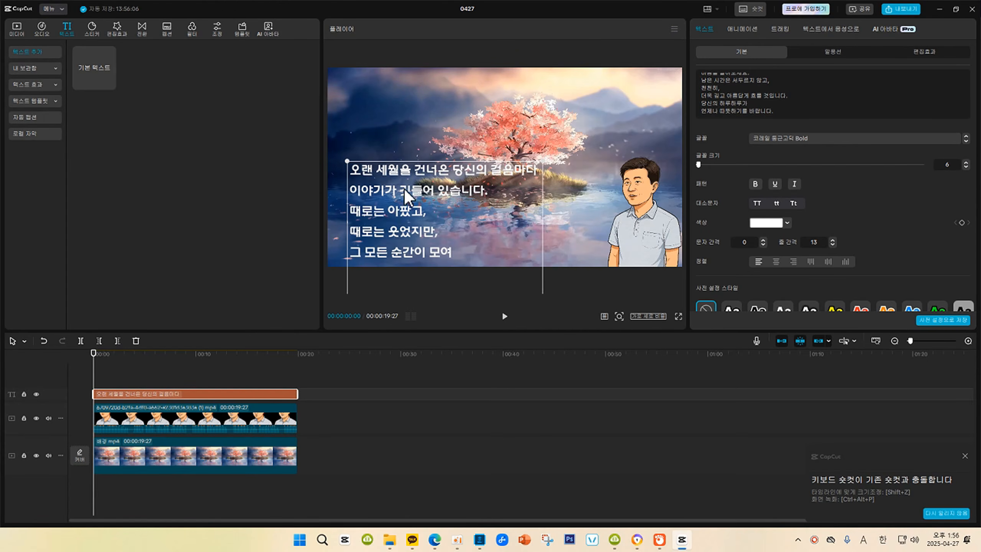
left_click_drag(406, 193, 408, 213)
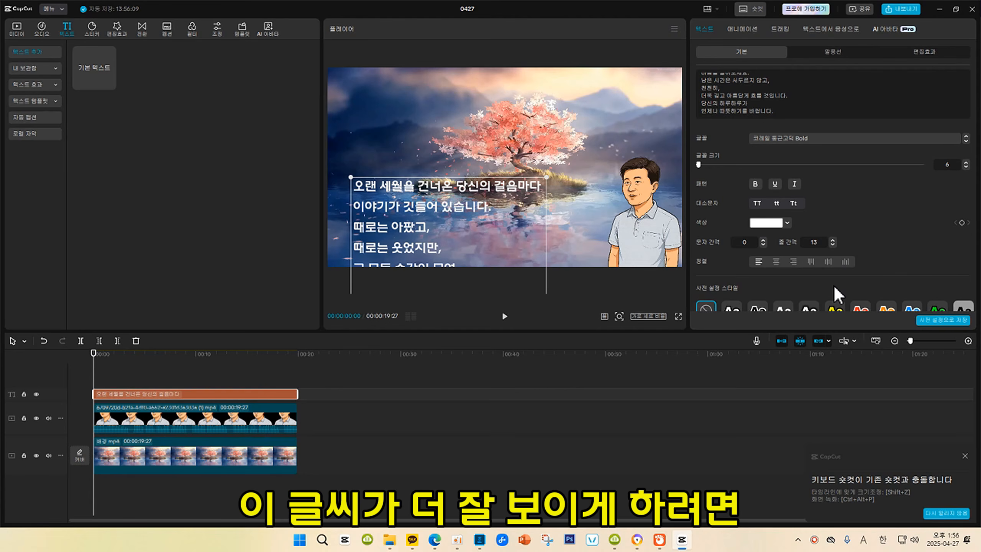
Try the yellow preset text style, then apply the white preset with a black outline to the passage.
scroll(849, 307, "down", 1)
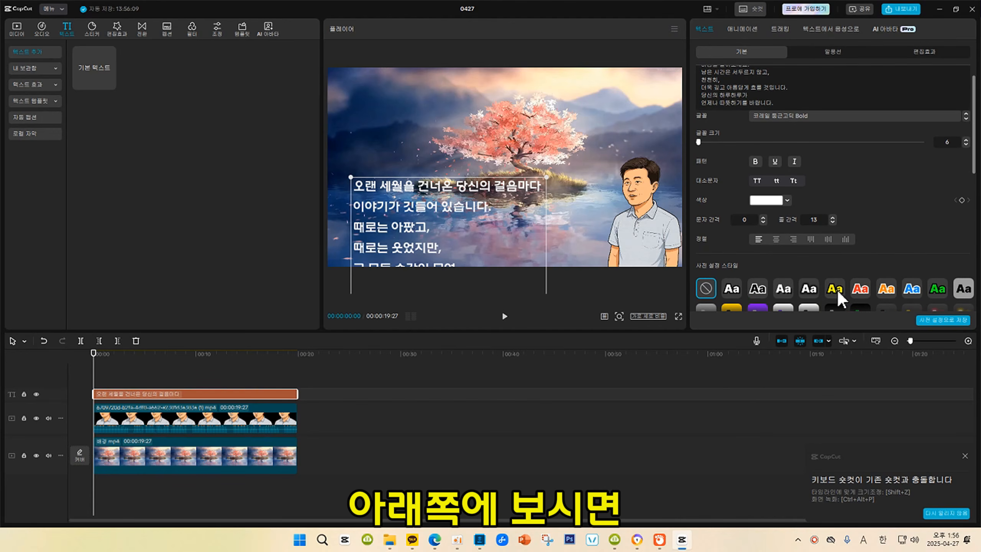
left_click(836, 291)
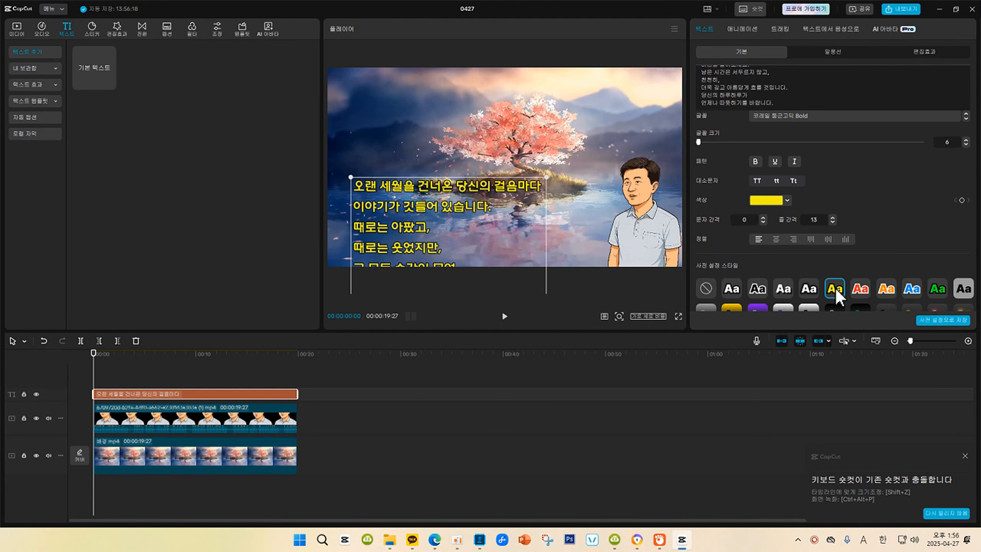
scroll(837, 295, "down", 3)
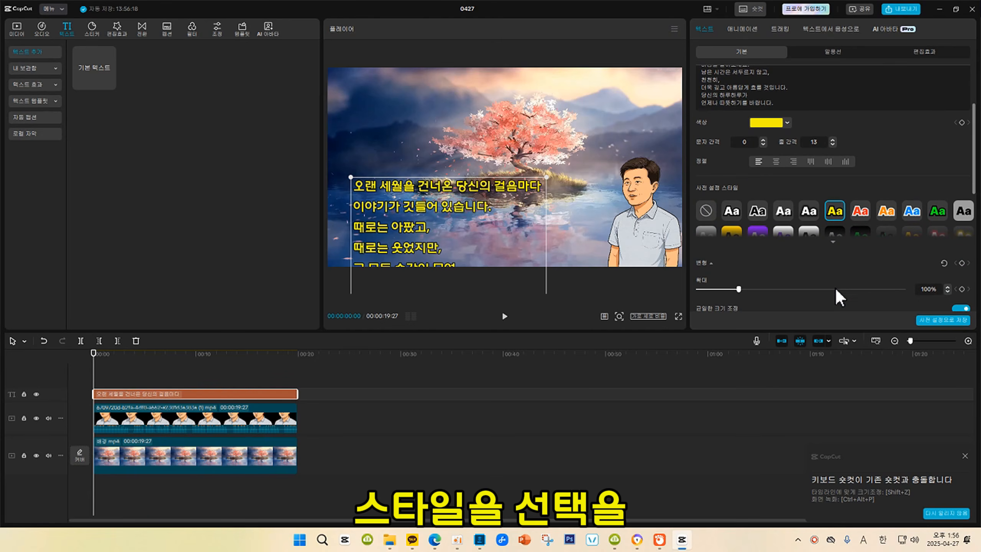
left_click(834, 244)
left_click(730, 212)
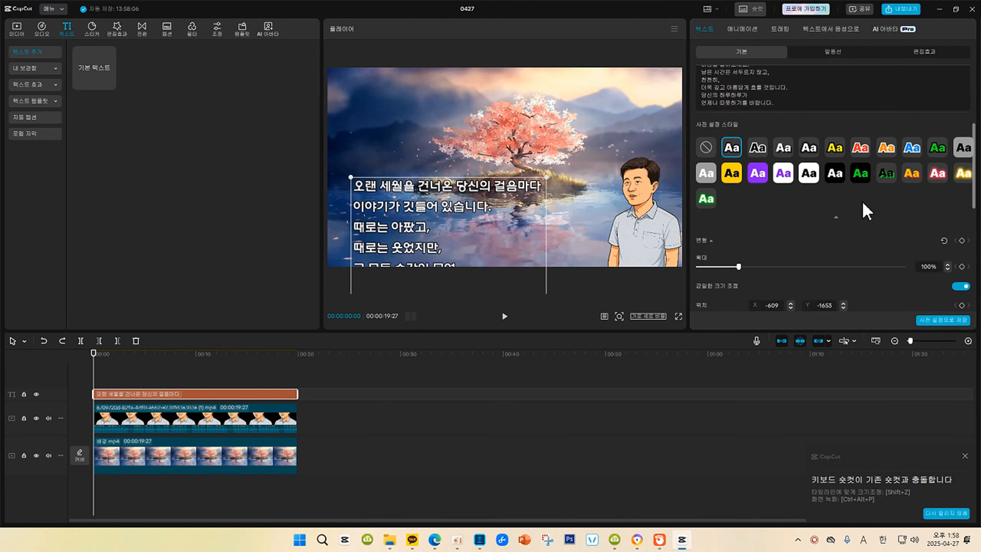
Add a position keyframe at the text's start and lower it to X -614, Y -2409, leaving only the first line in frame.
scroll(865, 208, "down", 5)
scroll(865, 210, "up", 1)
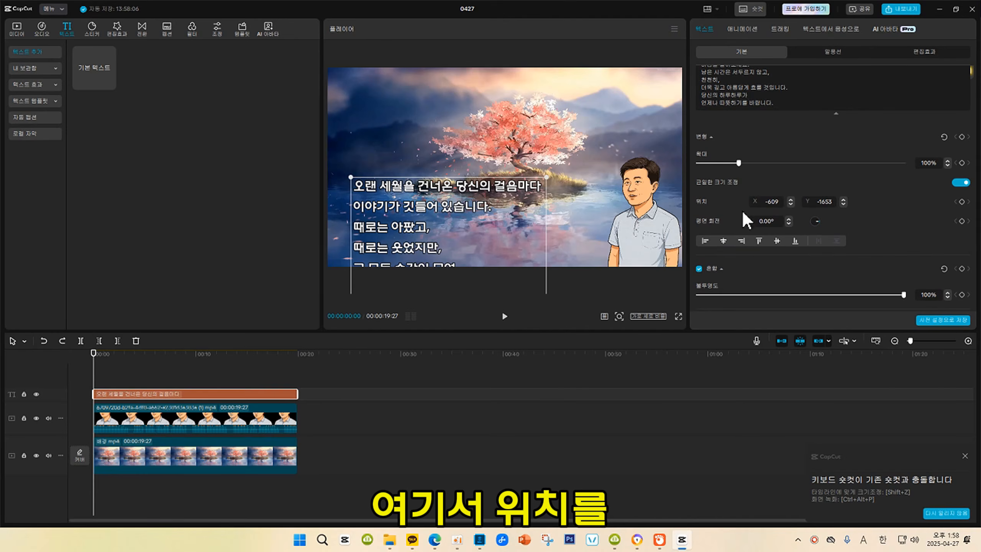
left_click(961, 201)
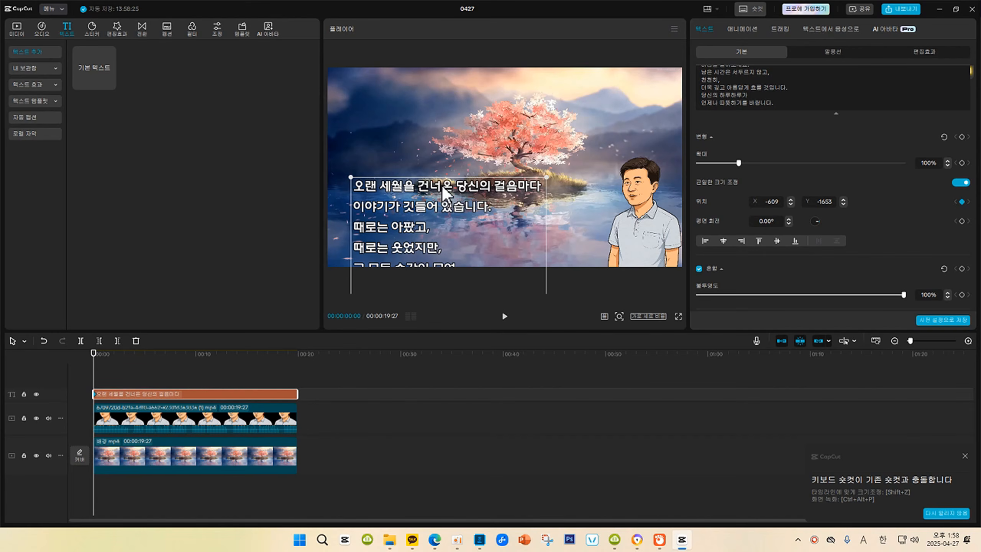
left_click_drag(444, 191, 444, 256)
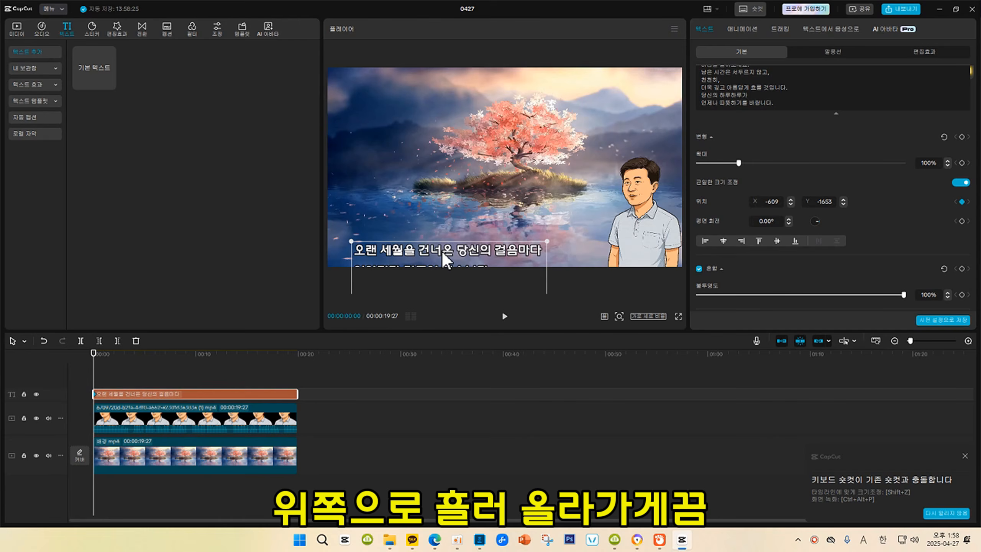
left_click_drag(446, 261, 442, 256)
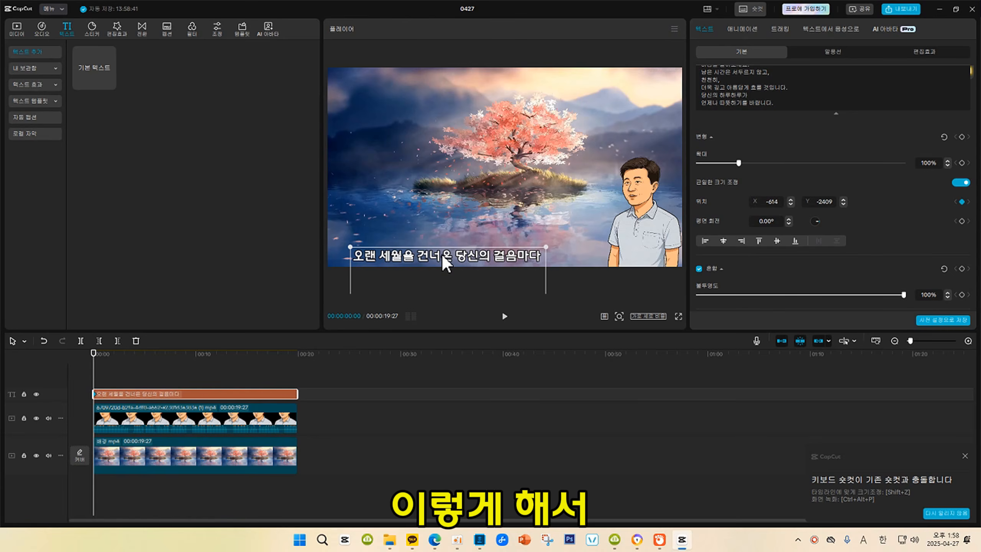
At the end of the timeline, move the text up until its last lines are in the upper frame, and preview the scrolling.
left_click(297, 353)
left_click_drag(480, 293, 484, 116)
left_click_drag(442, 188, 443, 144)
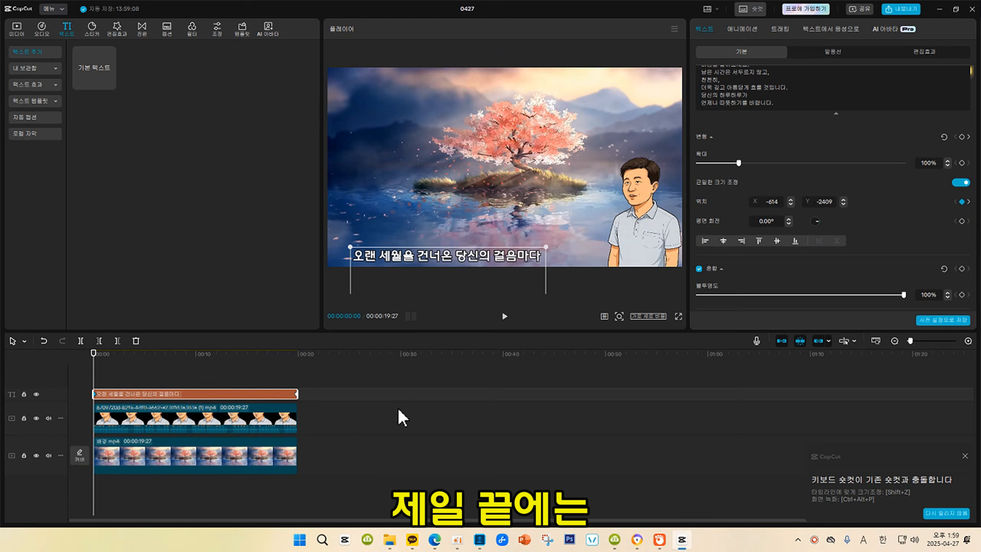
left_click(504, 316)
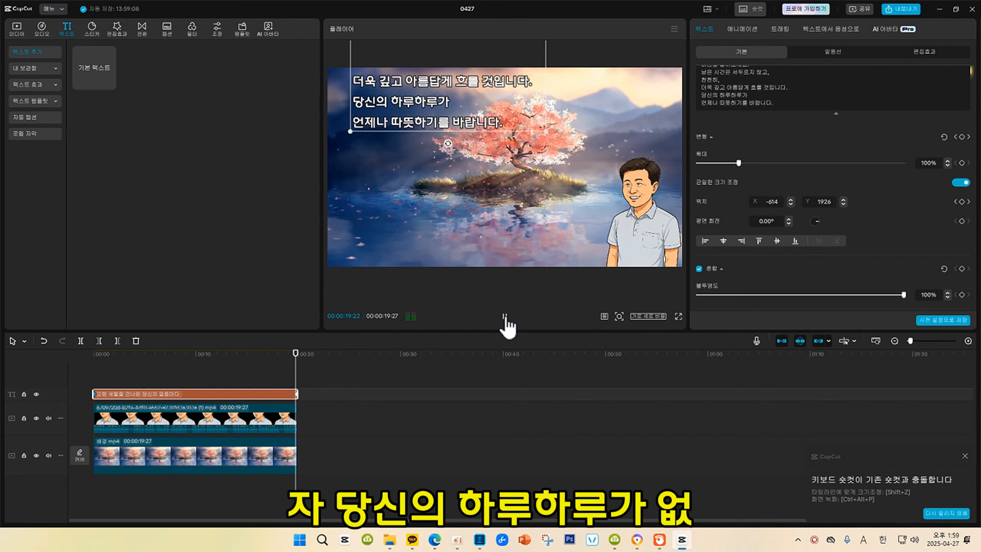
Try converting the scrolling text clip into a compound clip from the timeline's start, and undo the conversion.
left_click_drag(297, 354, 93, 372)
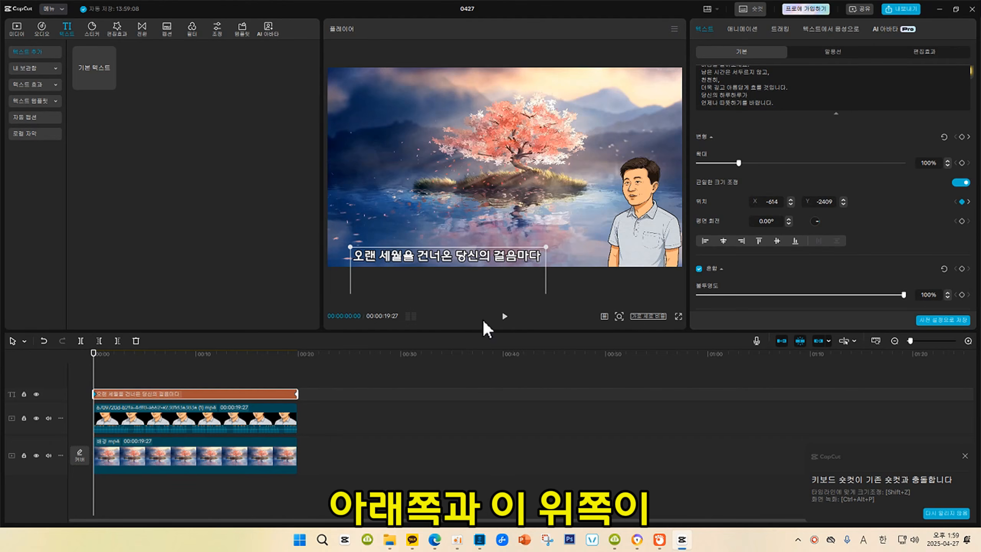
right_click(269, 394)
left_click(308, 413)
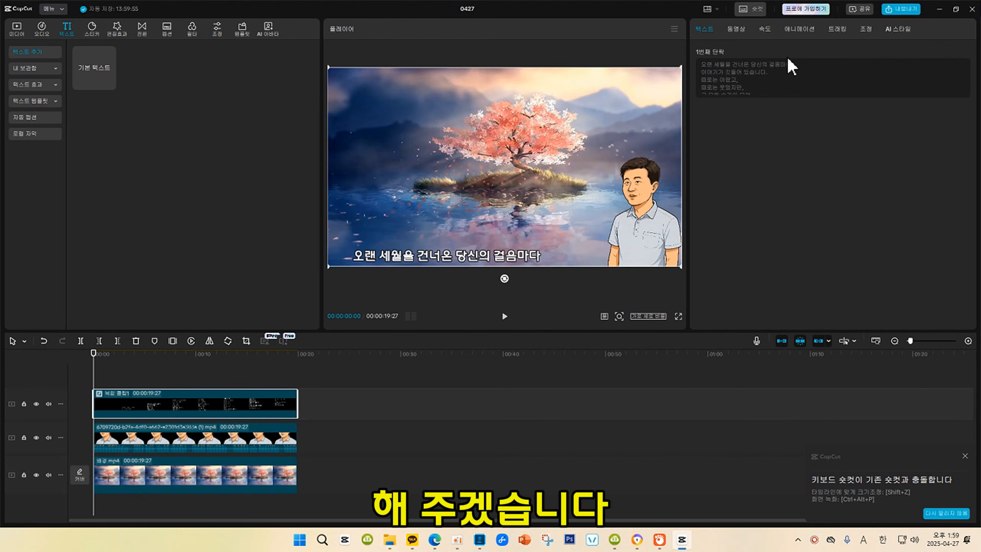
right_click(234, 406)
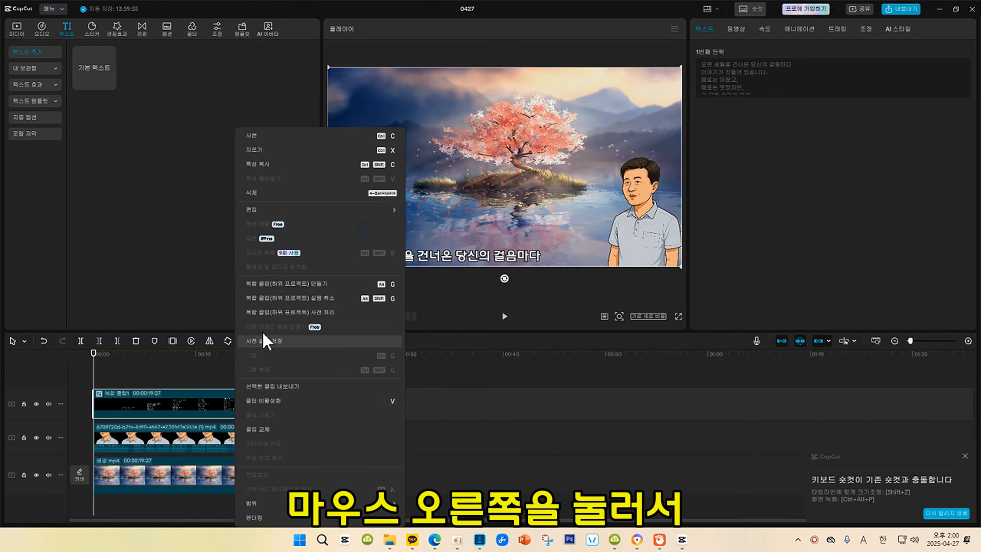
left_click(181, 407)
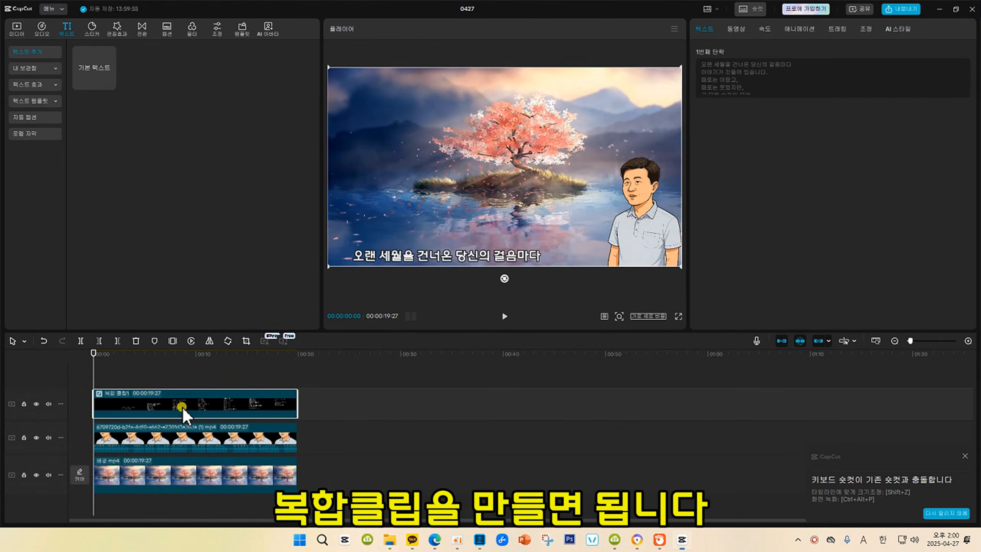
key("ctrl+z")
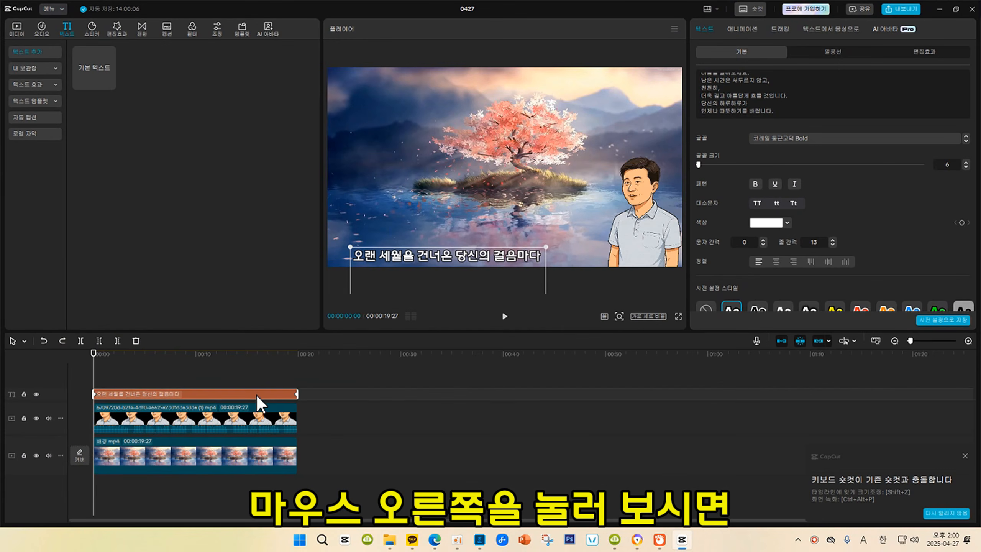
Convert the scrolling text clip on the timeline into a compound clip.
right_click(258, 395)
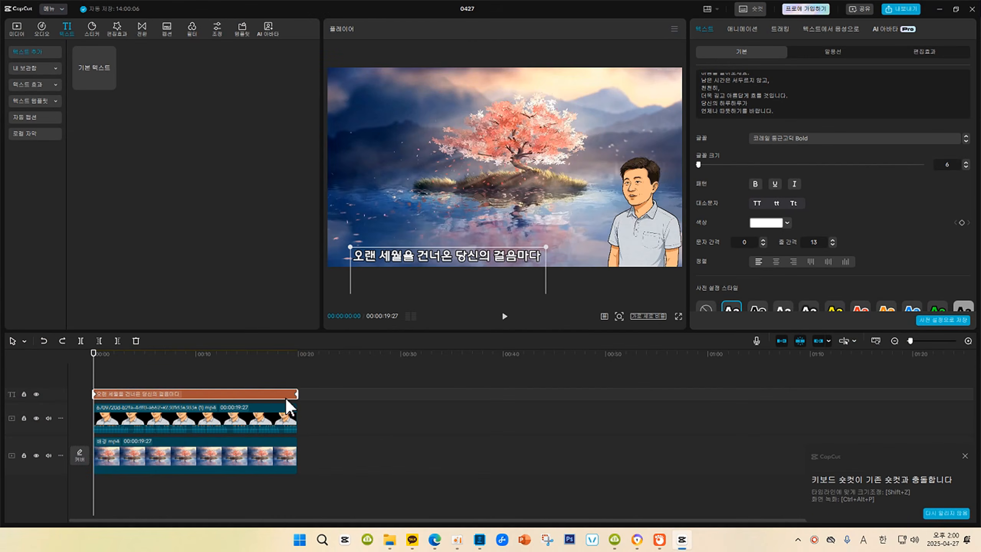
right_click(281, 391)
left_click(305, 412)
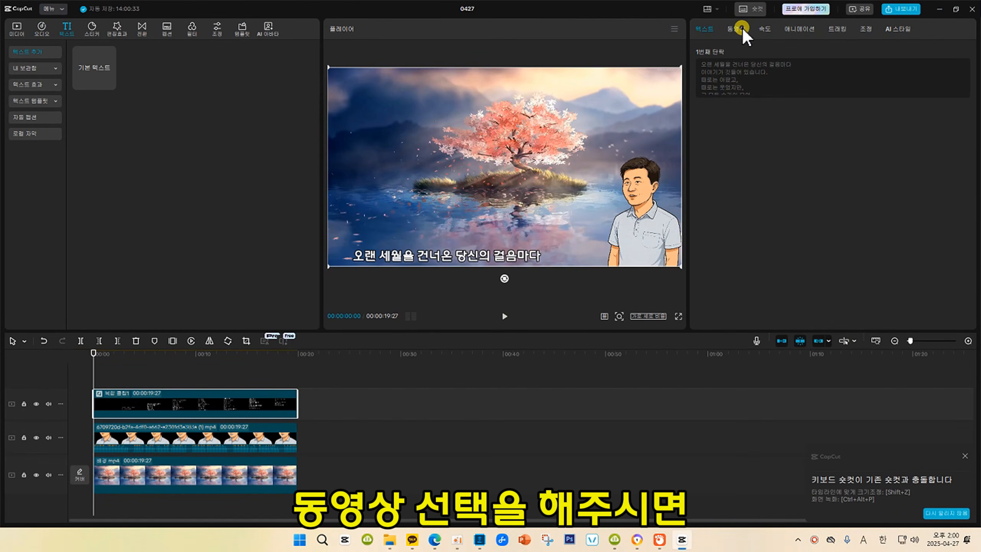
Add a filmstrip mask to the compound text clip and widen its band toward the upper and lower edges of the video frame.
left_click(691, 58)
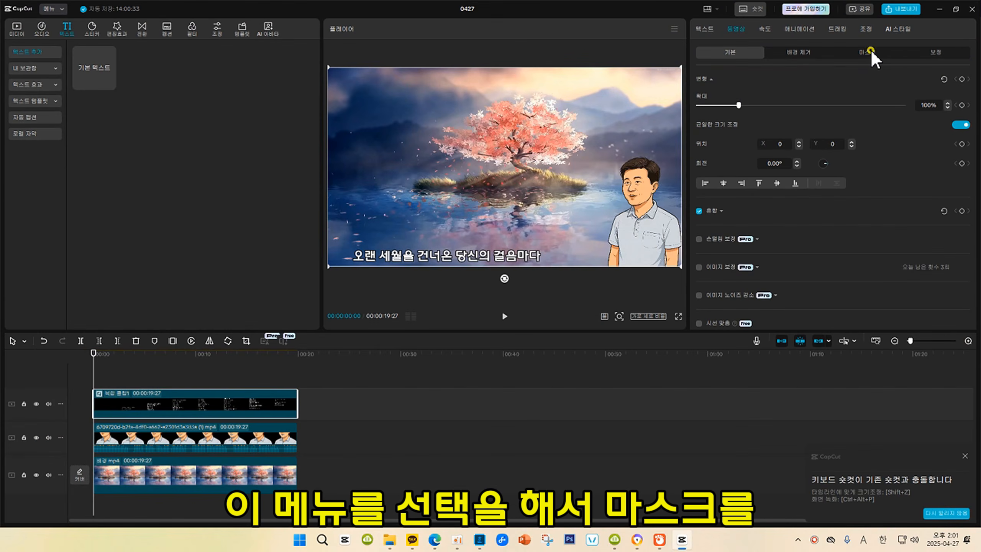
left_click(869, 53)
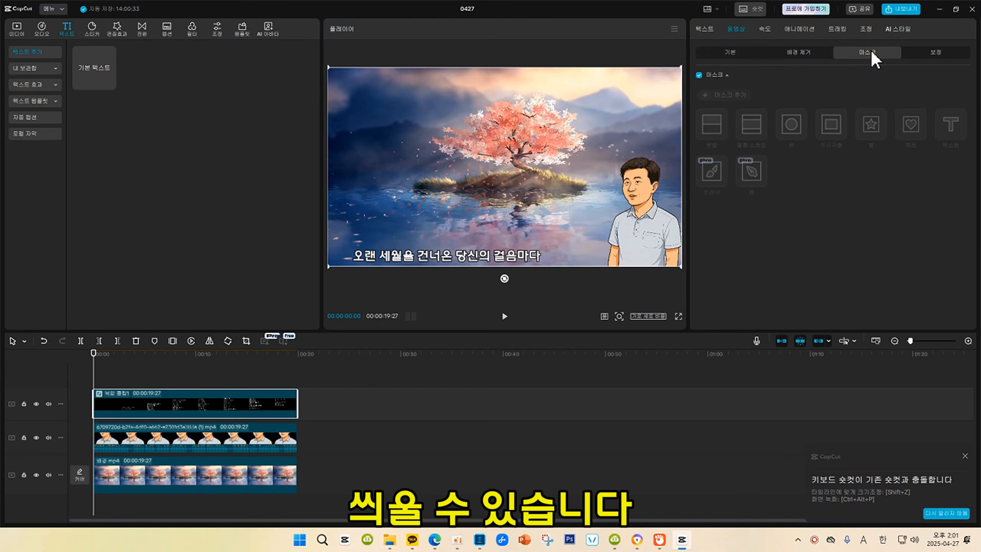
left_click(710, 95)
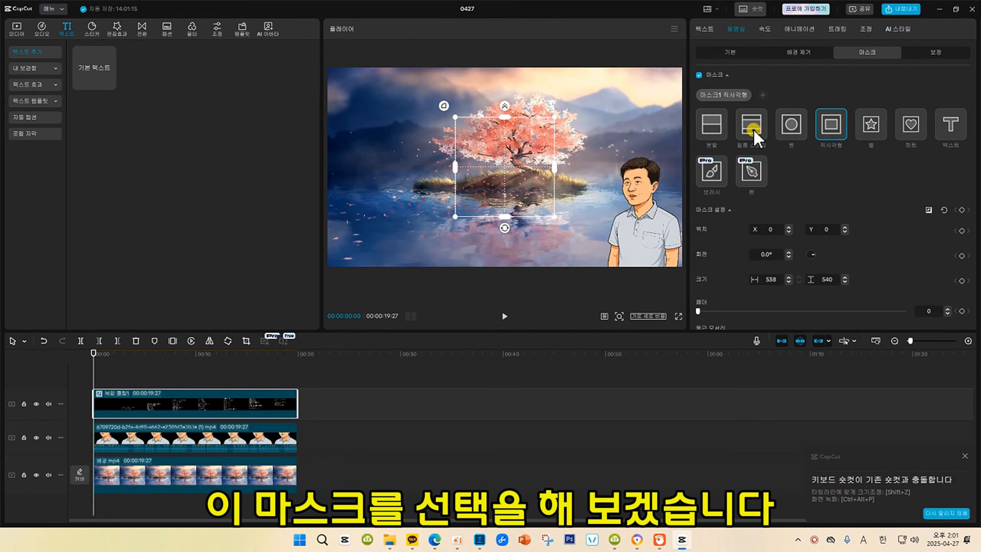
left_click(772, 152)
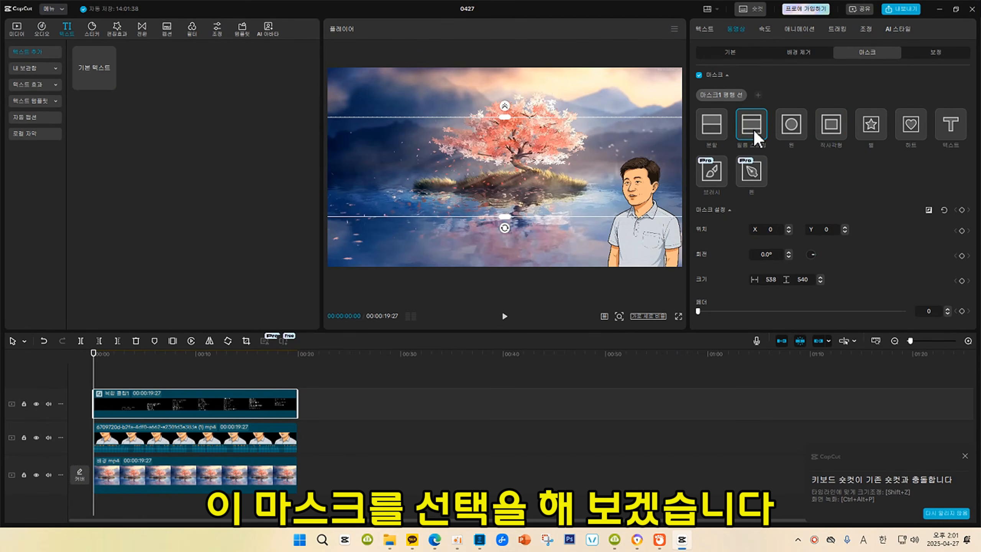
left_click(506, 220)
left_click_drag(506, 216, 507, 250)
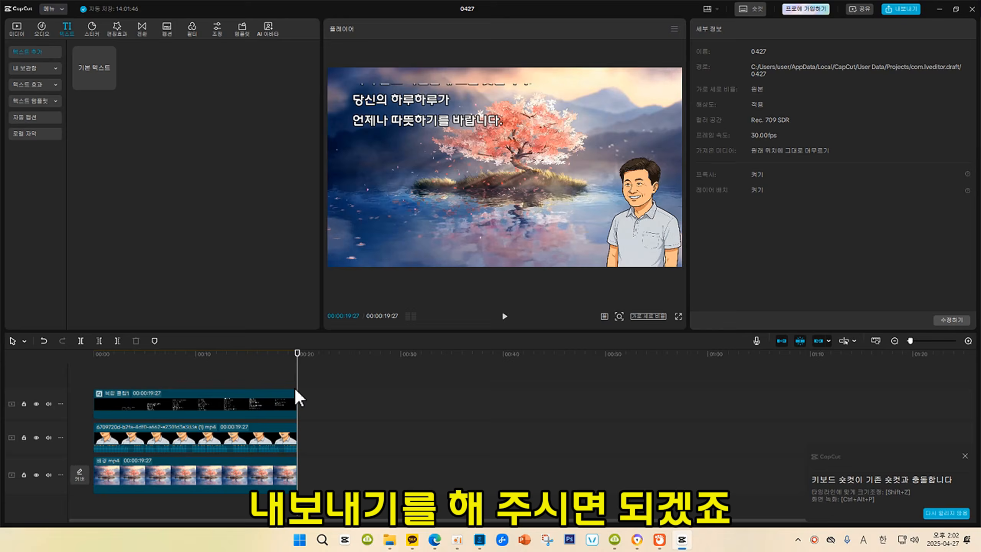
Open the export settings for the project and enable video output in addition to audio.
left_click(904, 9)
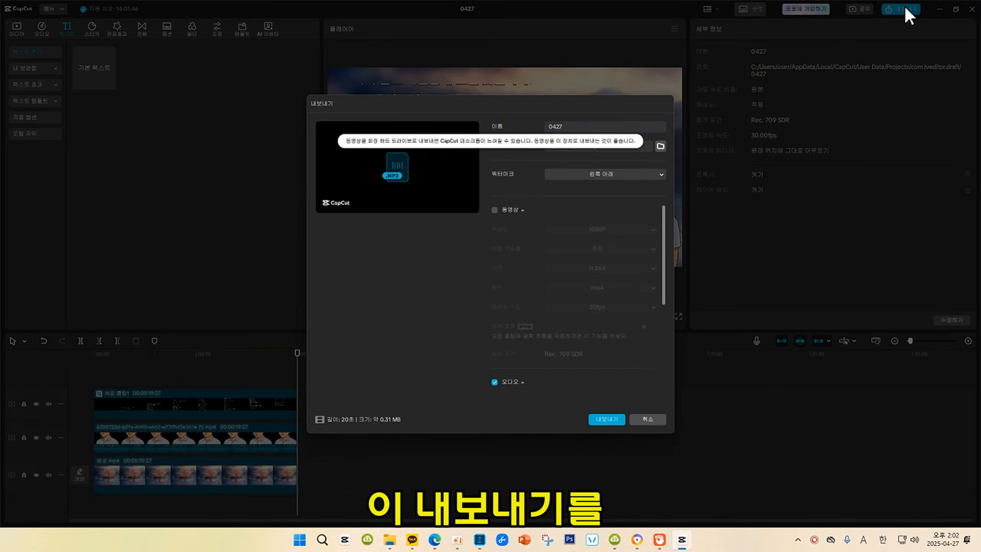
left_click(494, 210)
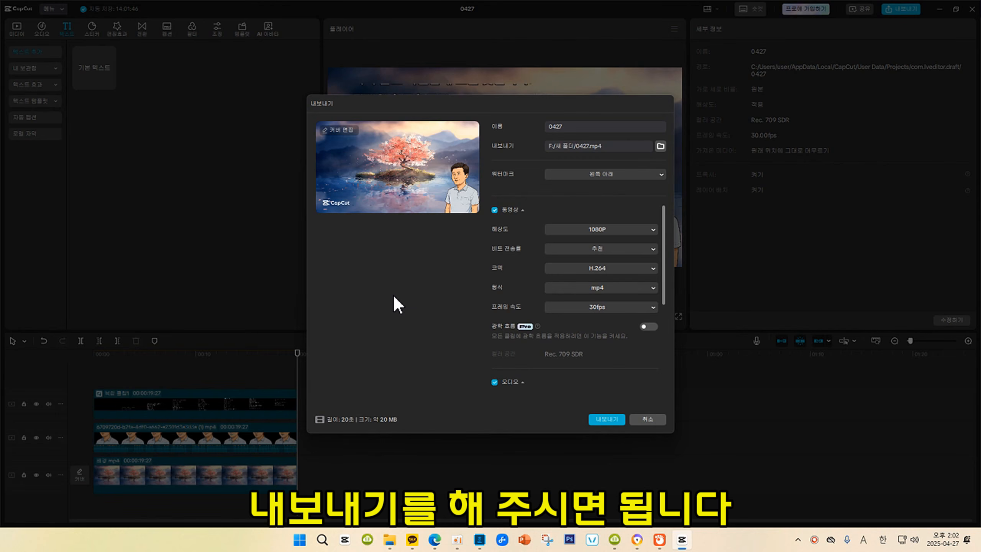